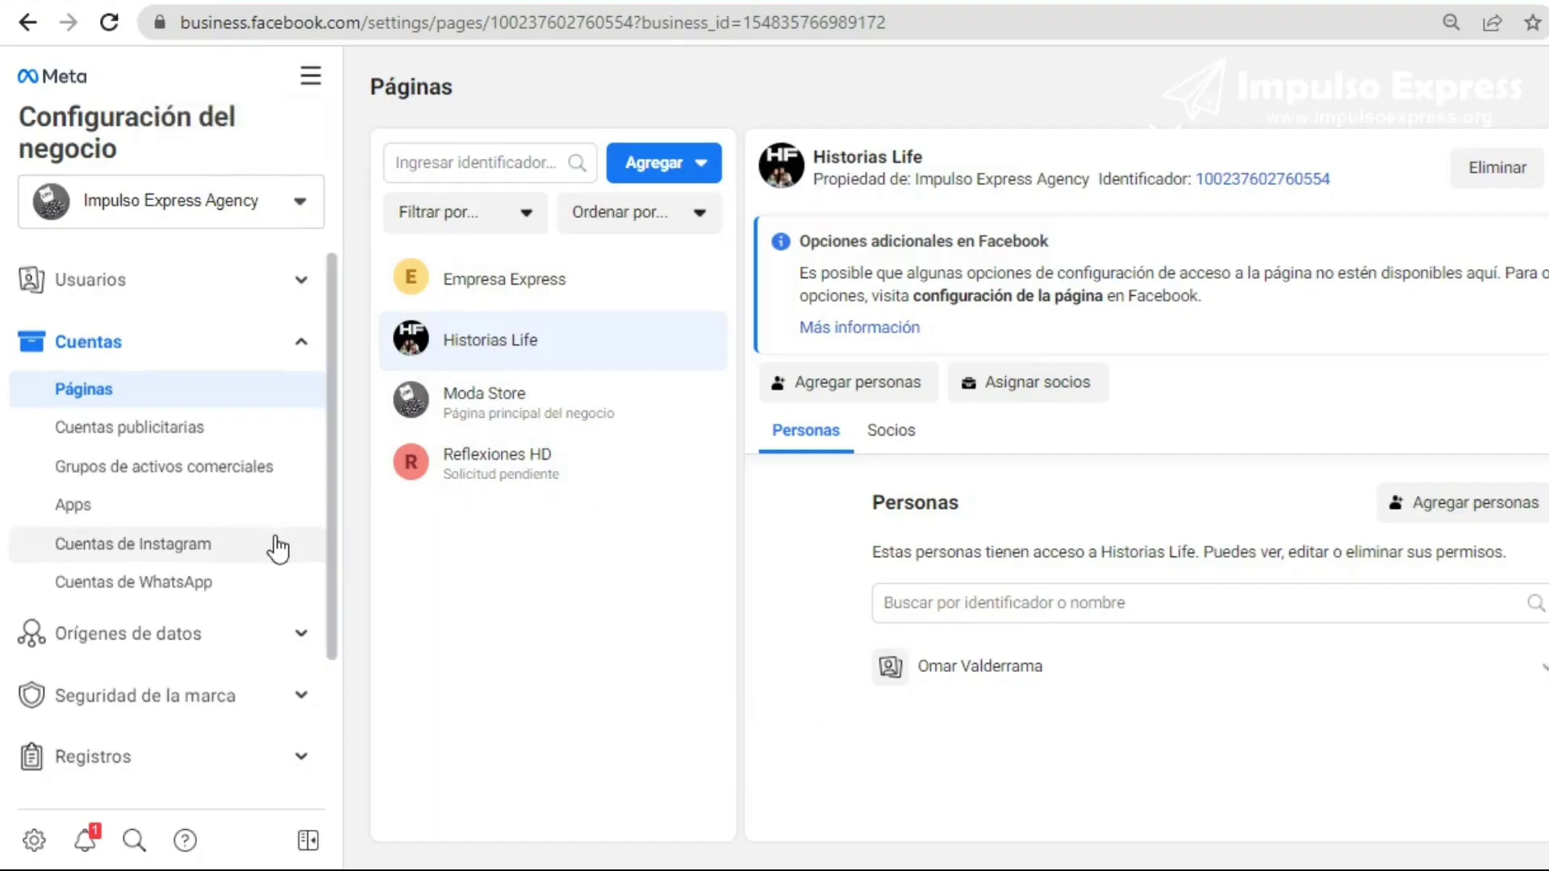
- Open the business's ad accounts section, Cuentas publicitarias
{"action": "scroll", "coordinate": [278, 548], "scroll_direction": "down", "scroll_amount": 2}
{"action": "scroll", "coordinate": [278, 549], "scroll_direction": "up", "scroll_amount": 2}
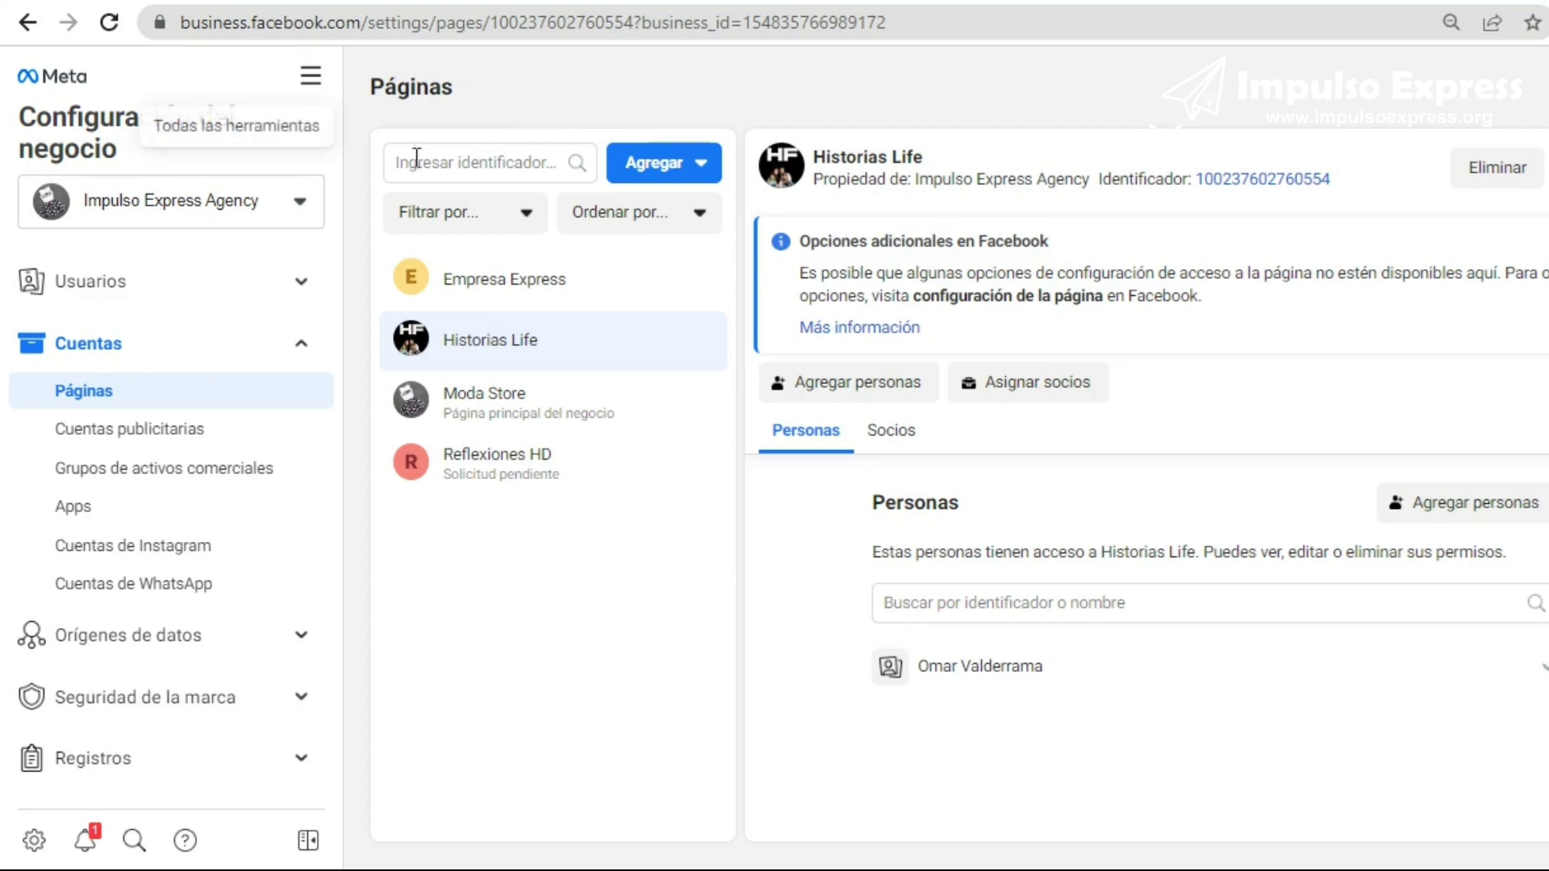
{"action": "left_click", "coordinate": [175, 439]}
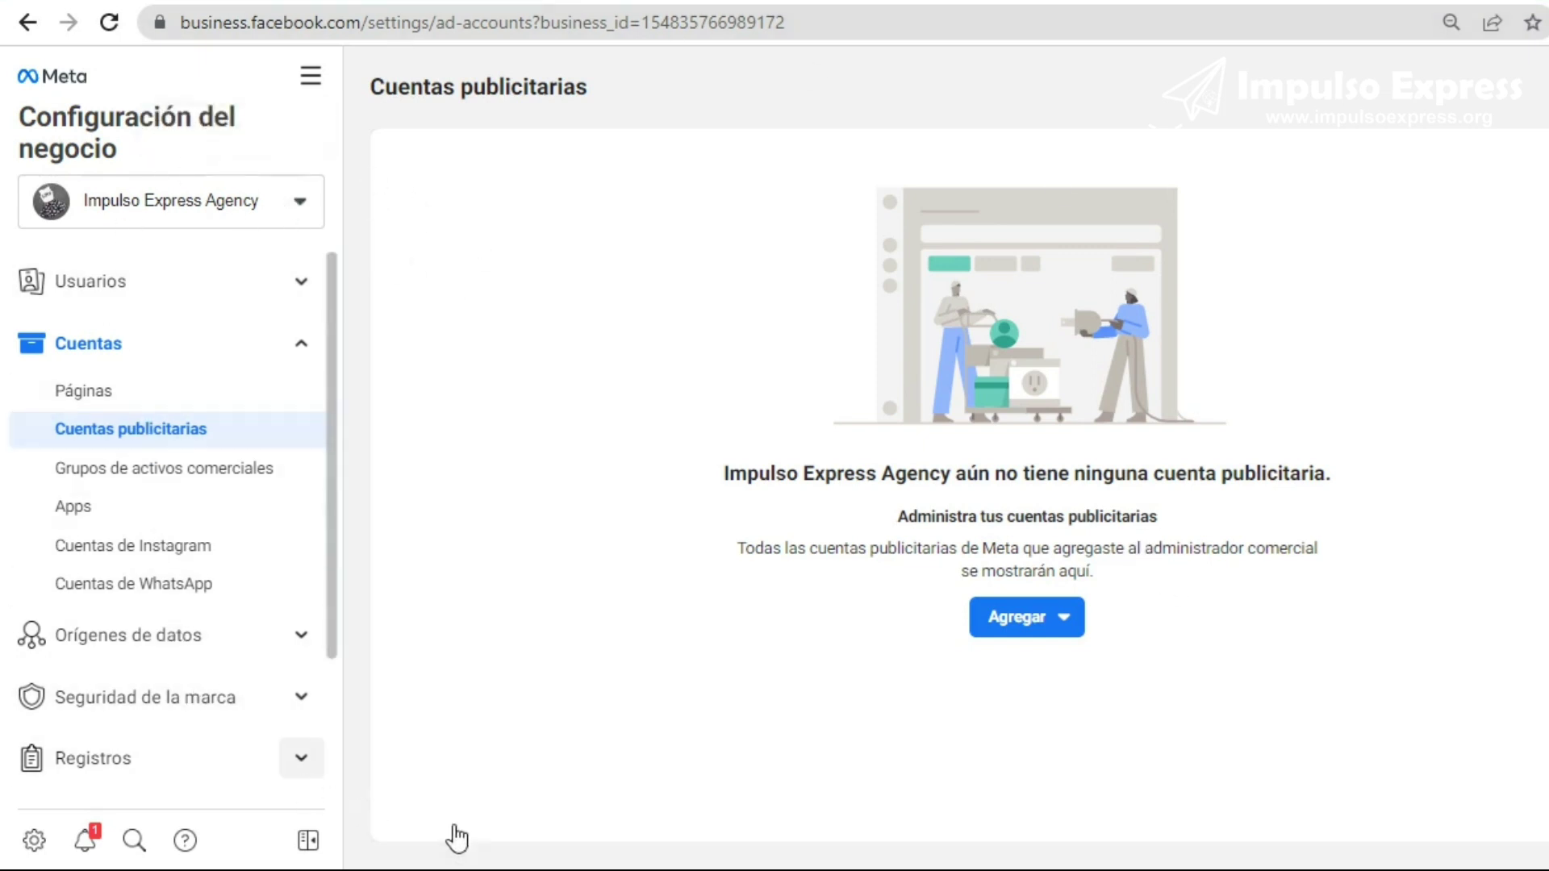
{"action": "mouse_move", "coordinate": [651, 870]}
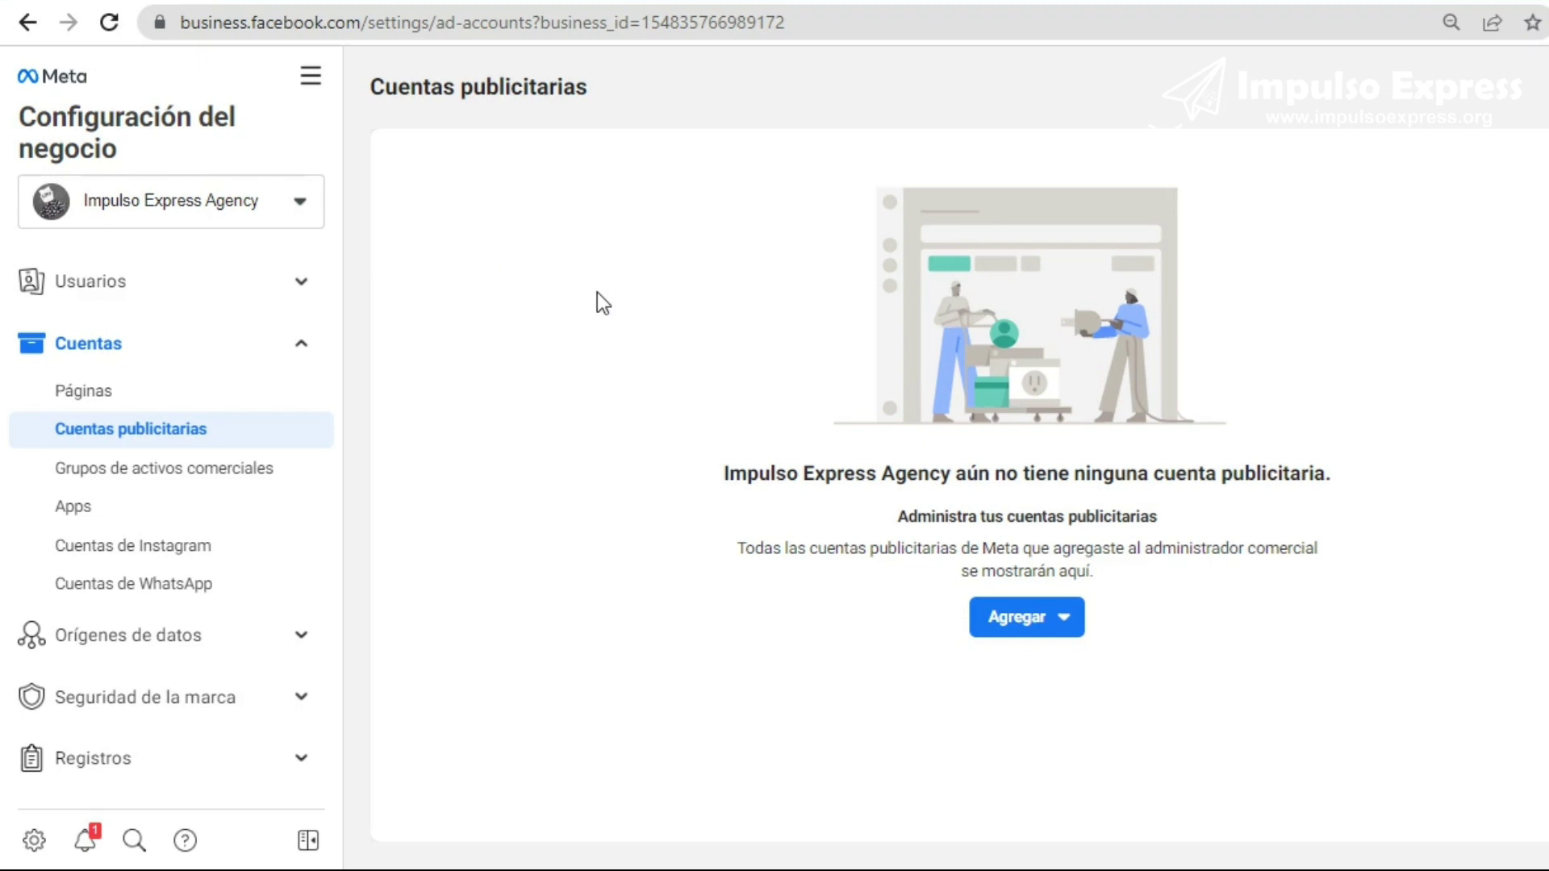
{"action": "left_click", "coordinate": [1038, 637]}
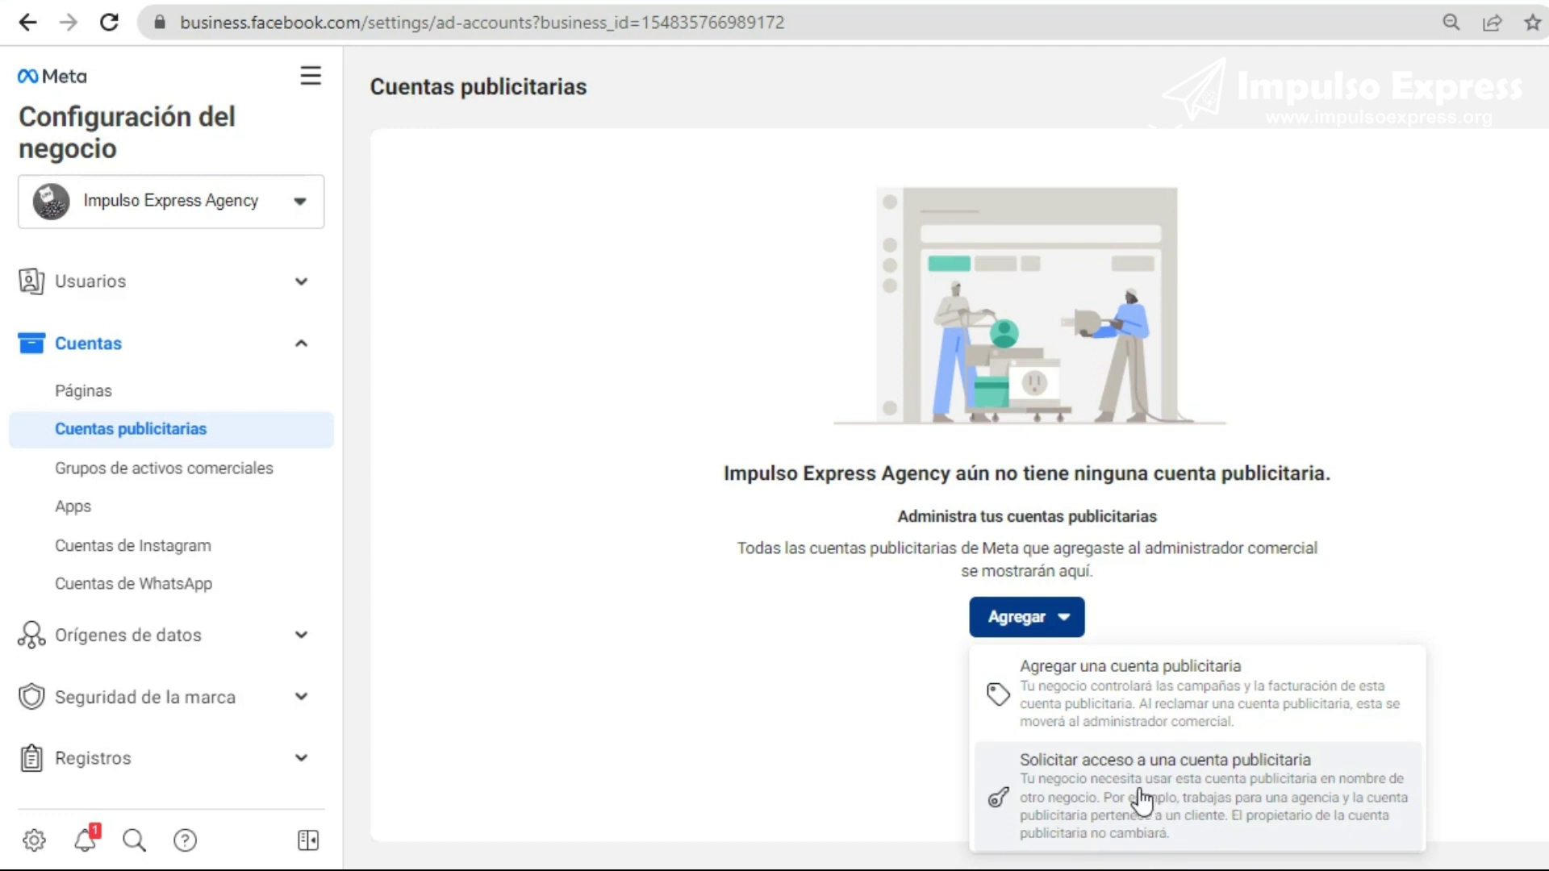
{"action": "left_click", "coordinate": [1127, 705]}
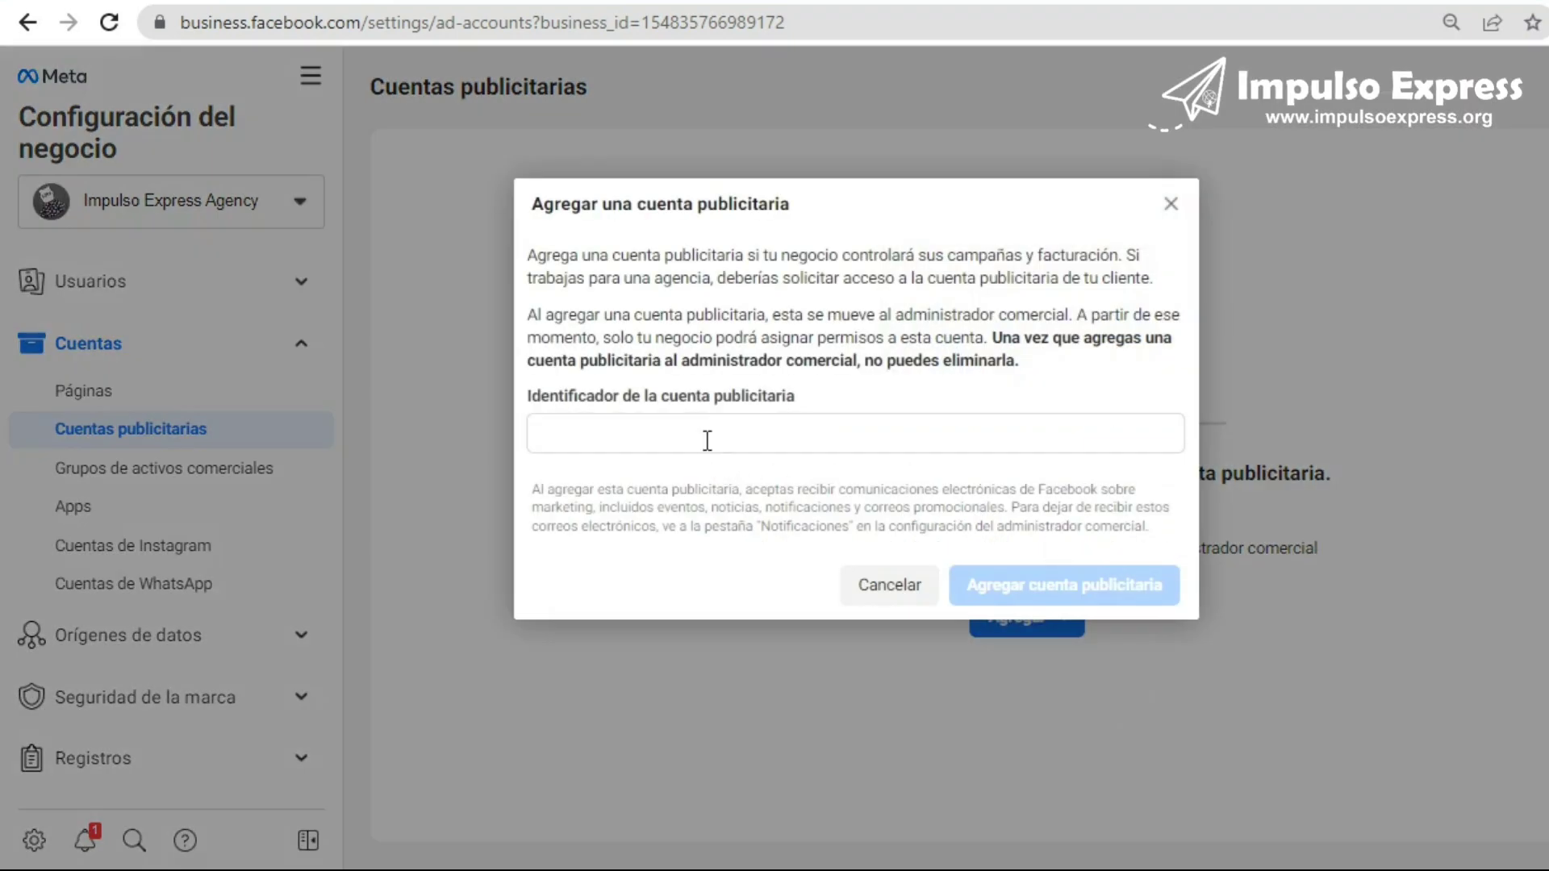
{"action": "left_click", "coordinate": [700, 430]}
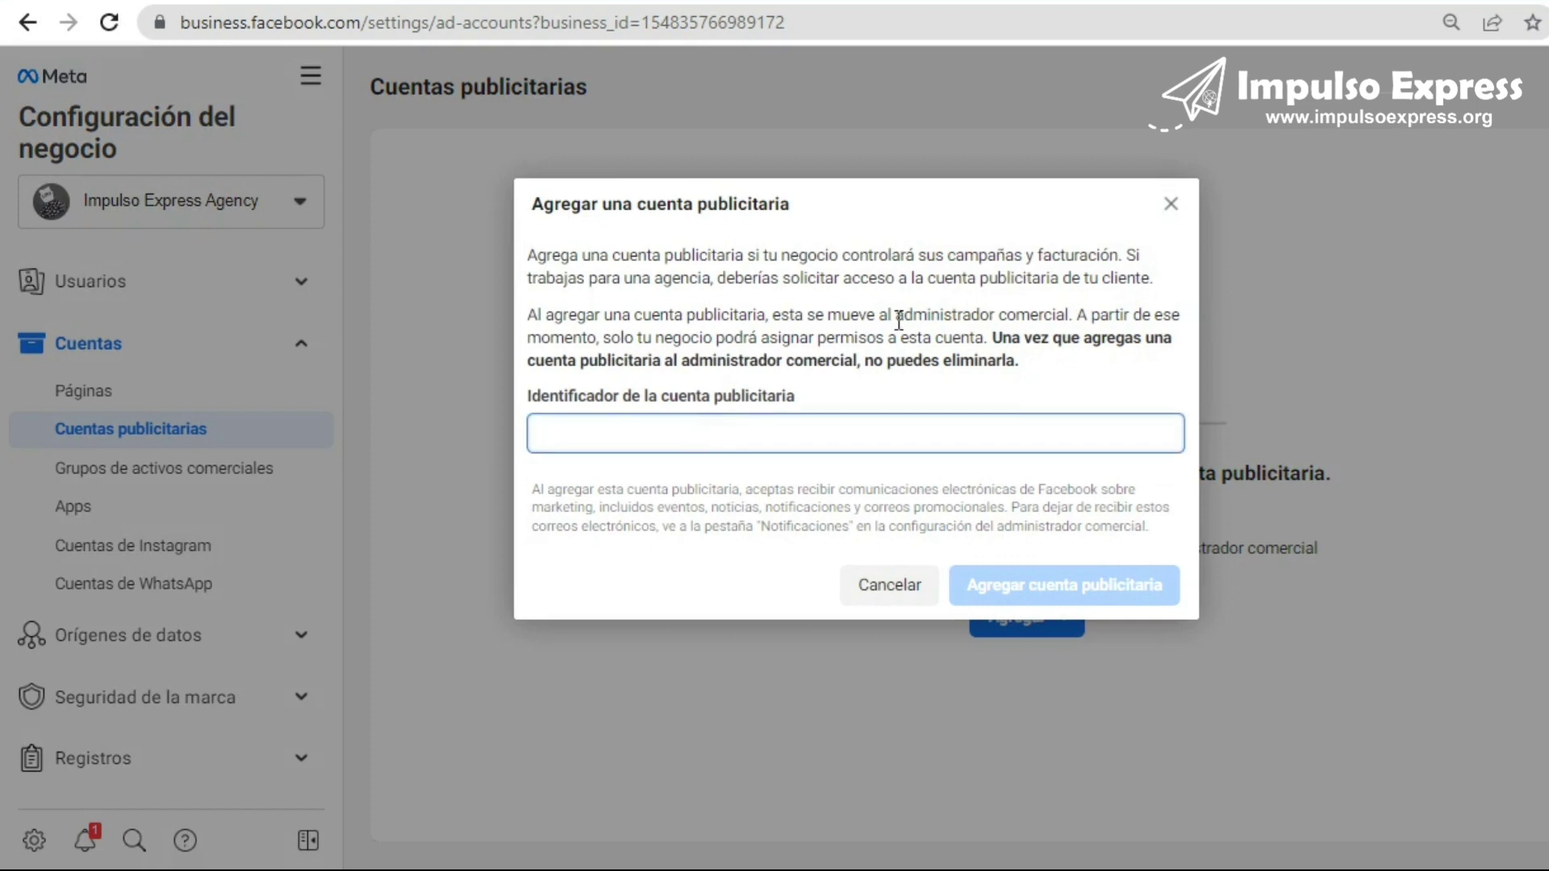
{"action": "left_click", "coordinate": [1170, 204]}
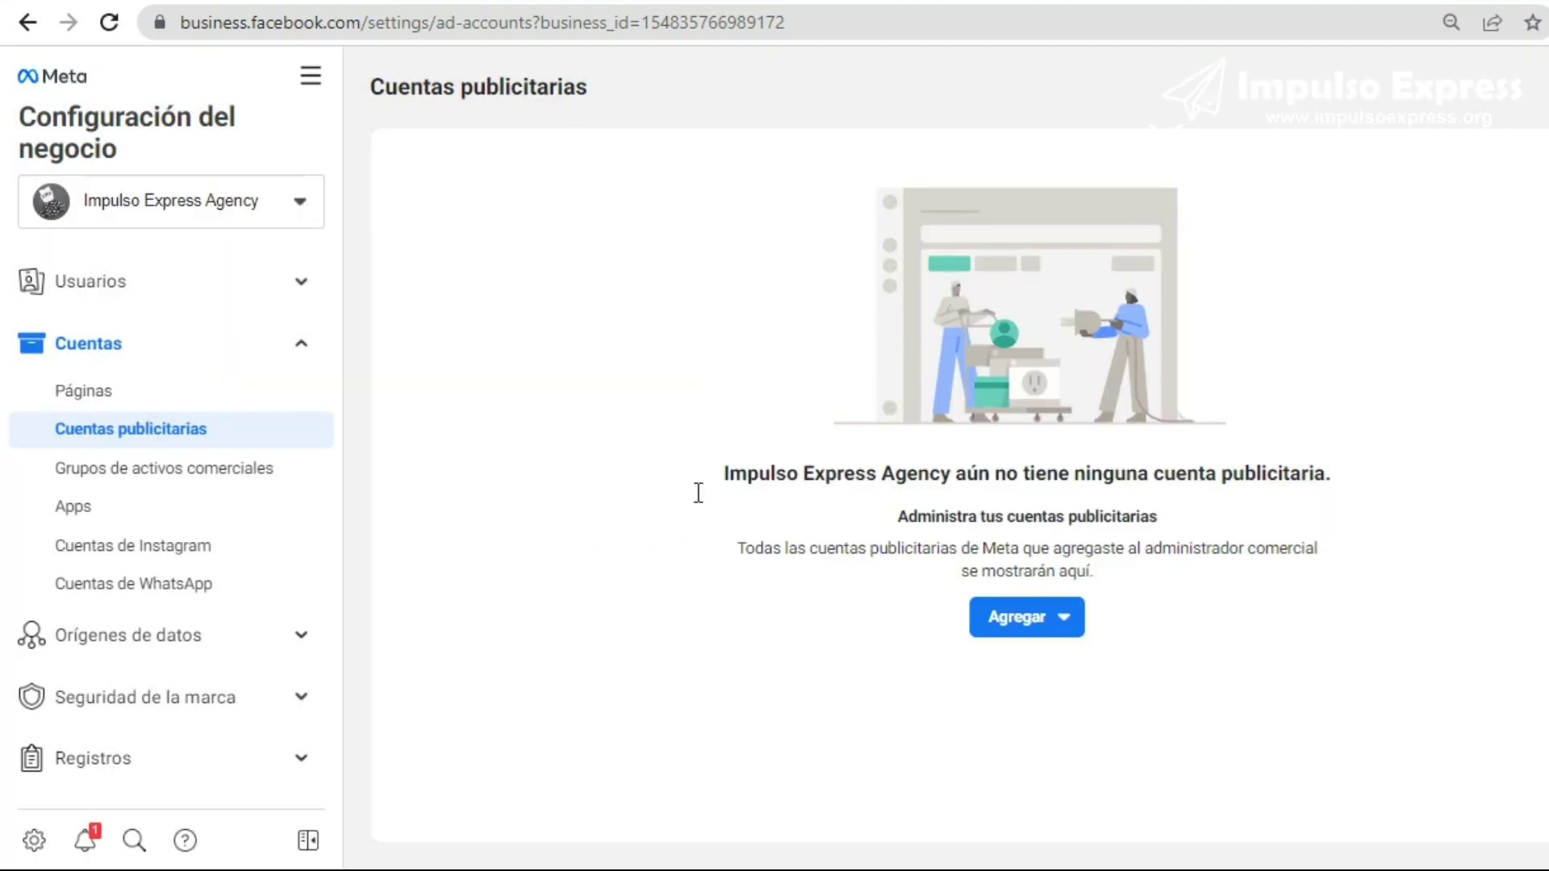
- Start creating a new ad account for the business with the option Crear una cuenta publicitaria
{"action": "left_click", "coordinate": [1077, 620]}
{"action": "scroll", "coordinate": [1145, 835], "scroll_direction": "down", "scroll_amount": 2}
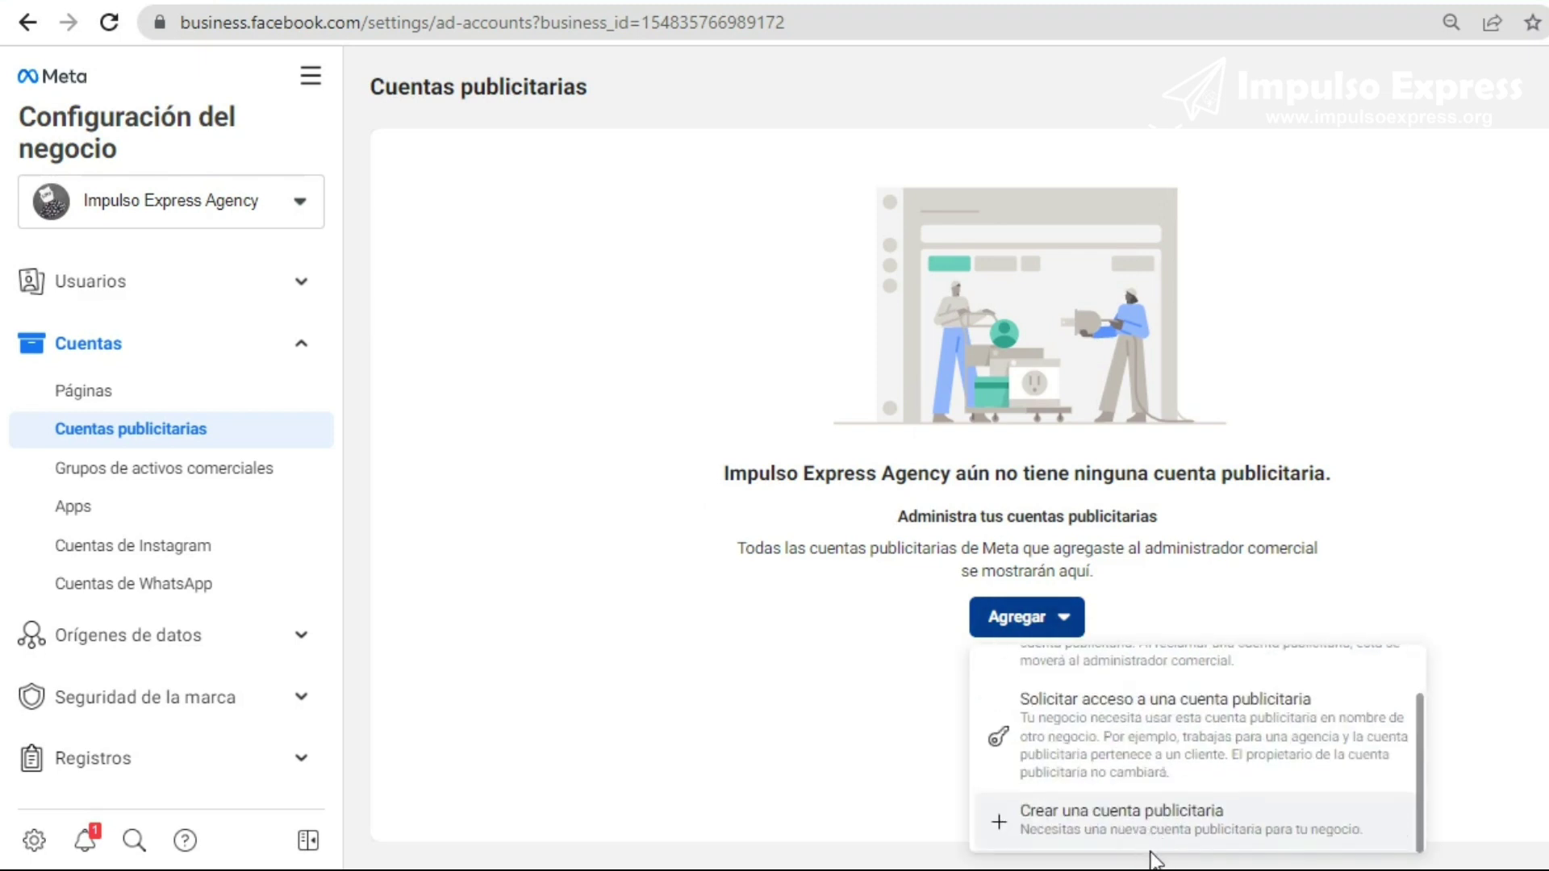
{"action": "scroll", "coordinate": [1149, 831], "scroll_direction": "up", "scroll_amount": 2}
{"action": "scroll", "coordinate": [1151, 831], "scroll_direction": "down", "scroll_amount": 1}
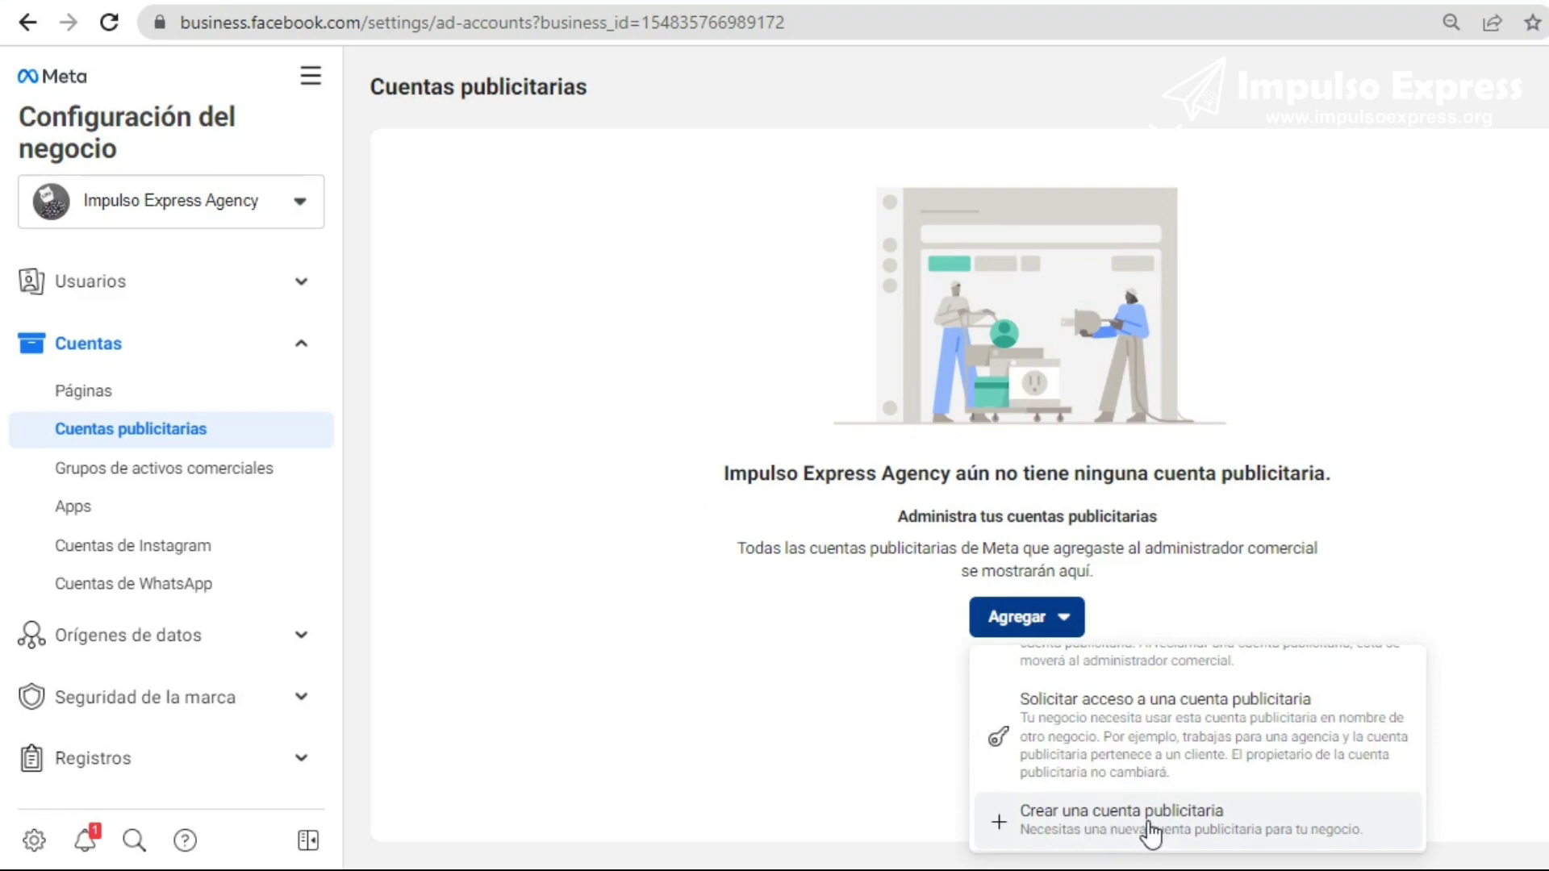
{"action": "left_click", "coordinate": [1152, 835]}
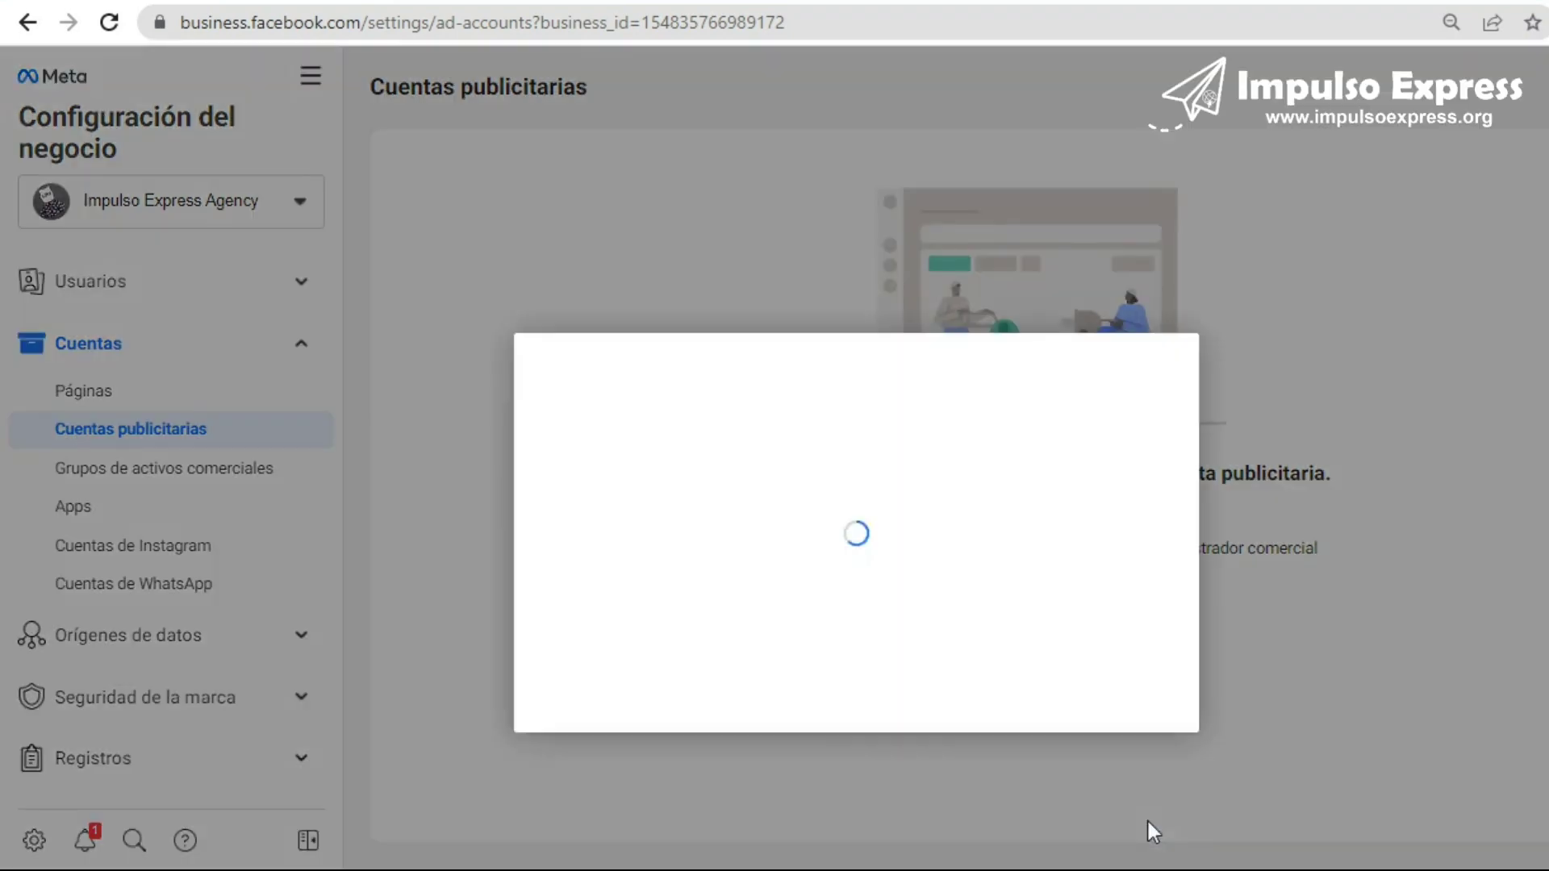
- Name the new ad account "Agency Anuncios"
{"action": "left_click", "coordinate": [751, 480]}
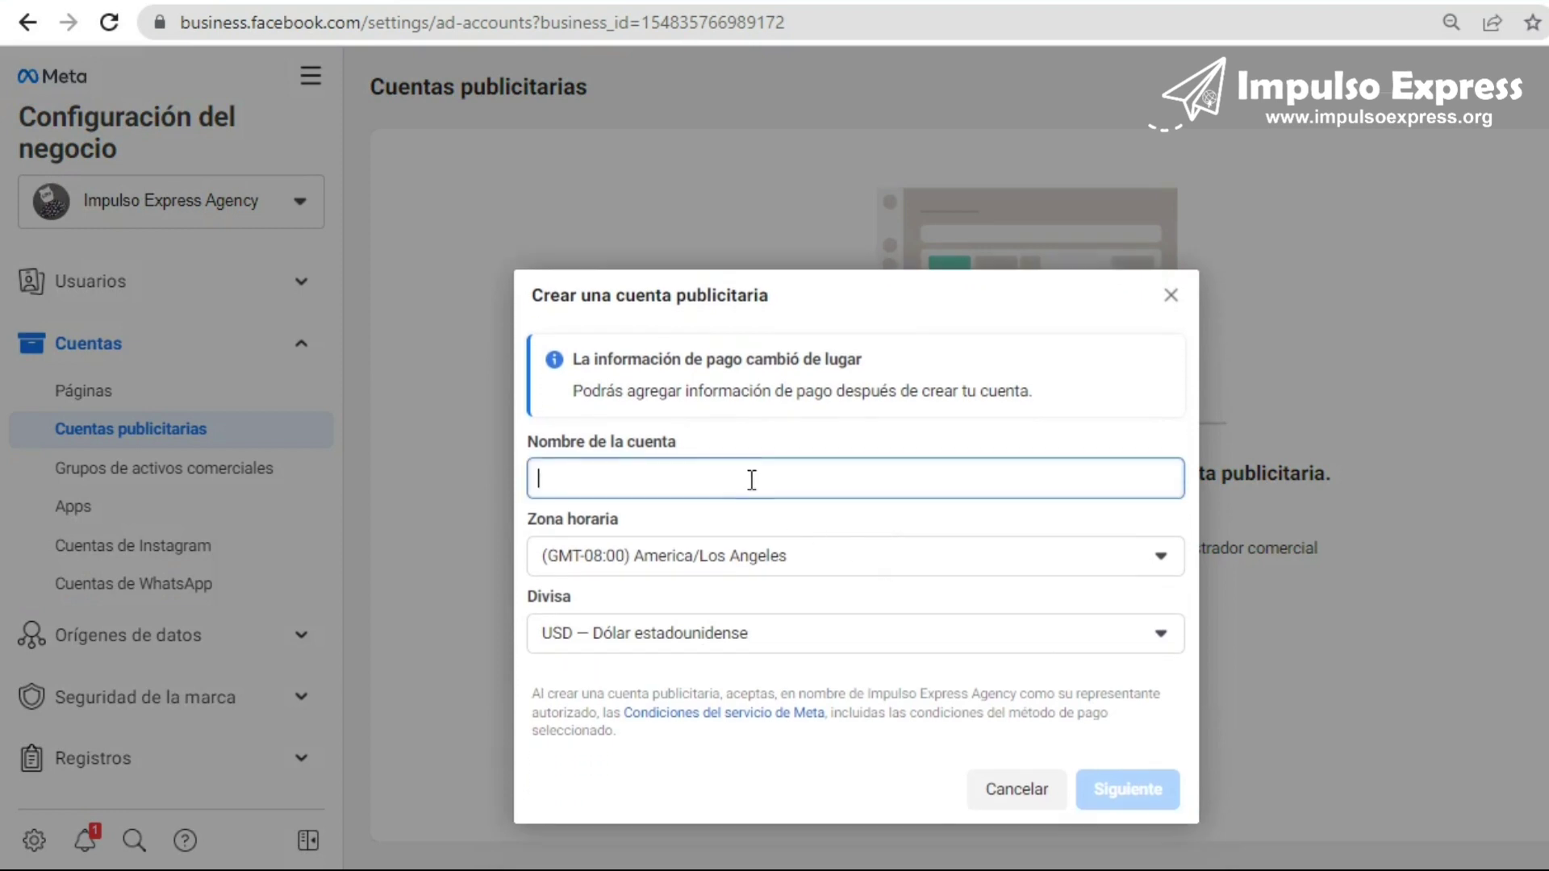
{"action": "type", "text": "A"}
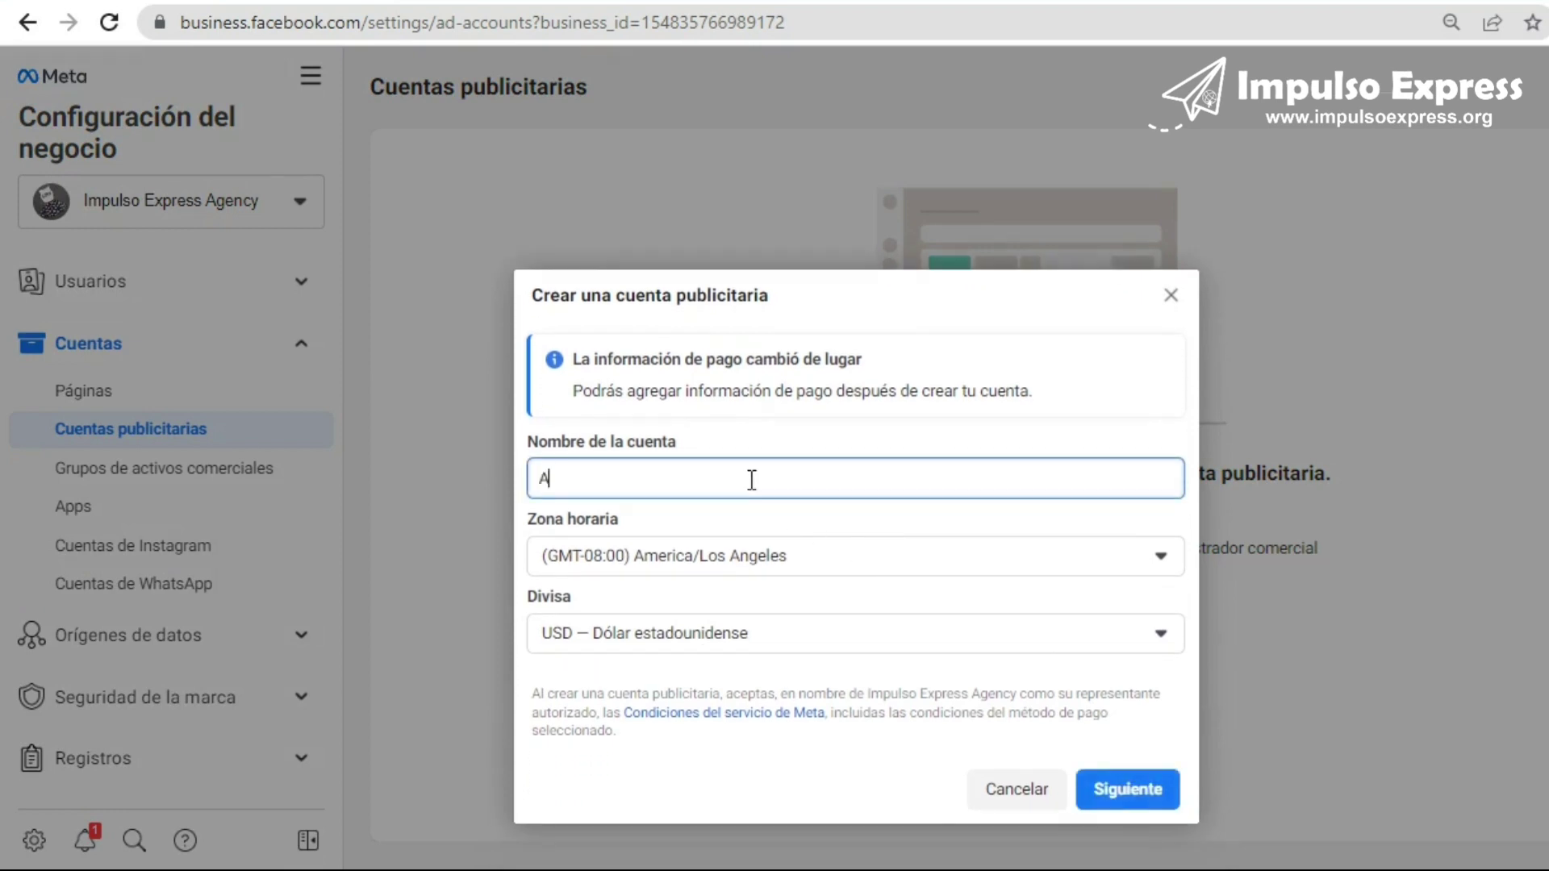
{"action": "type", "text": "gency"}
{"action": "type", "text": "anund"}
{"action": "type", "text": "ios"}
{"action": "left_click", "coordinate": [606, 487]}
{"action": "key", "text": "BackSpace"}
{"action": "key", "text": "BackSpace"}
{"action": "type", "text": "A"}
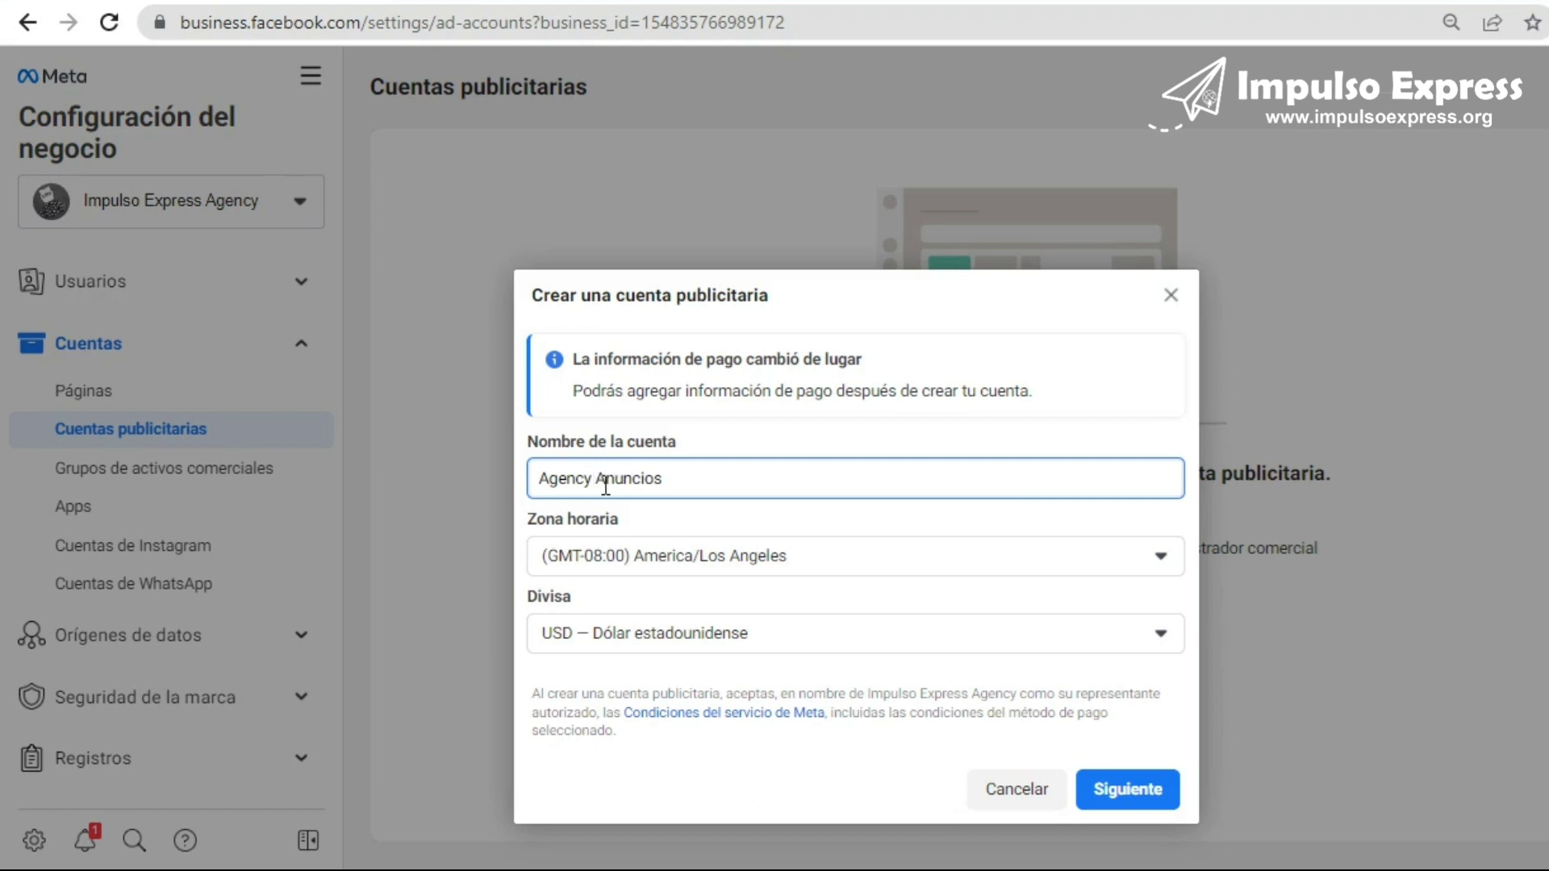
{"action": "left_click", "coordinate": [1156, 566]}
{"action": "scroll", "coordinate": [843, 408], "scroll_direction": "down", "scroll_amount": 4}
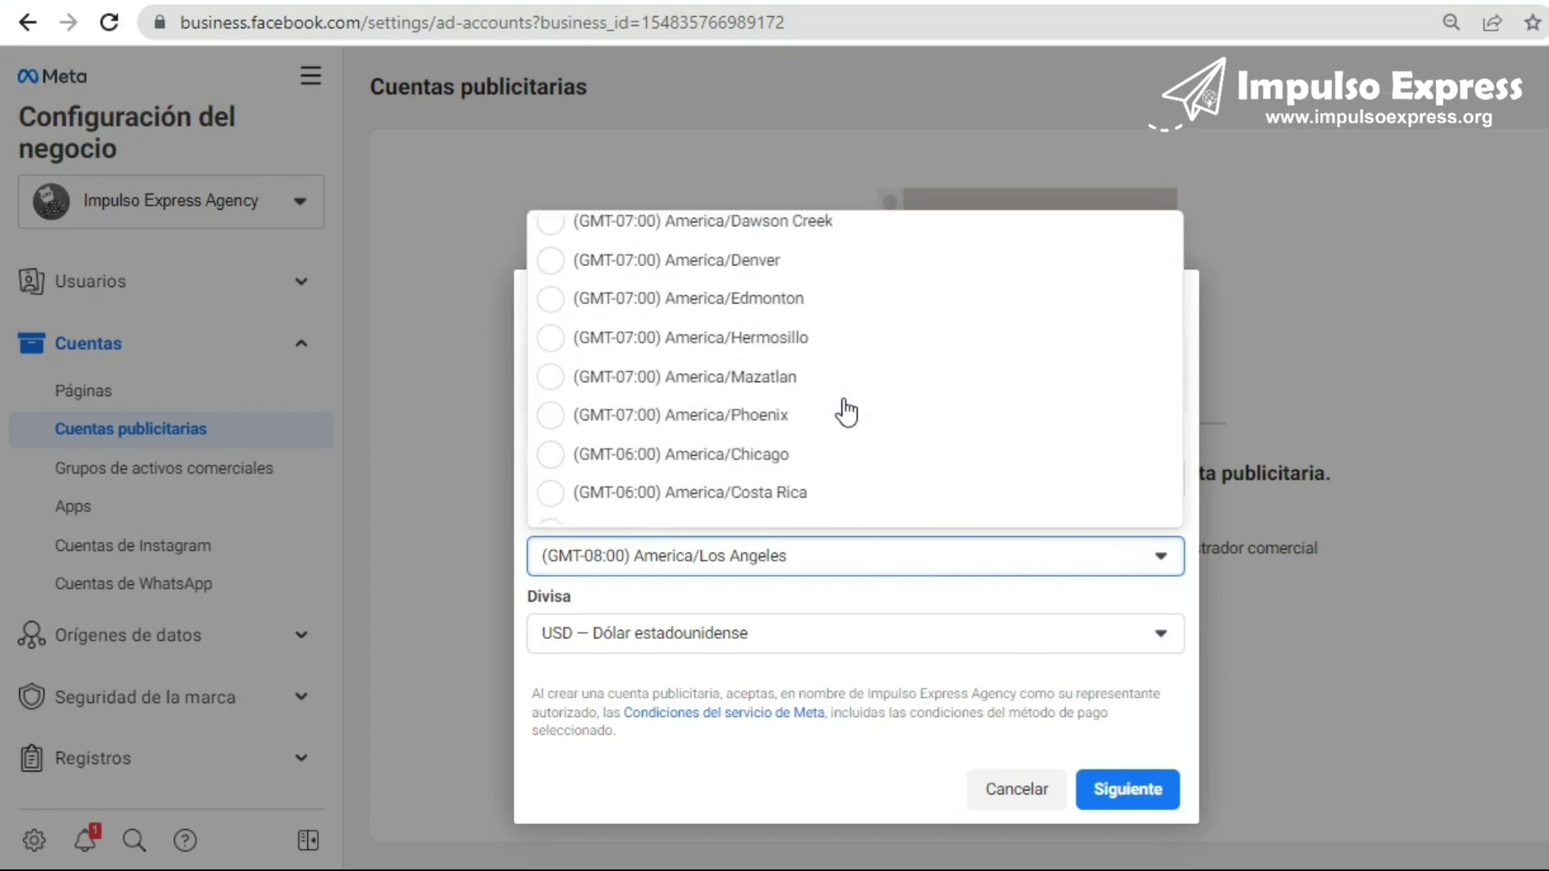
{"action": "scroll", "coordinate": [839, 379], "scroll_direction": "down", "scroll_amount": 10}
{"action": "scroll", "coordinate": [968, 484], "scroll_direction": "up", "scroll_amount": 3}
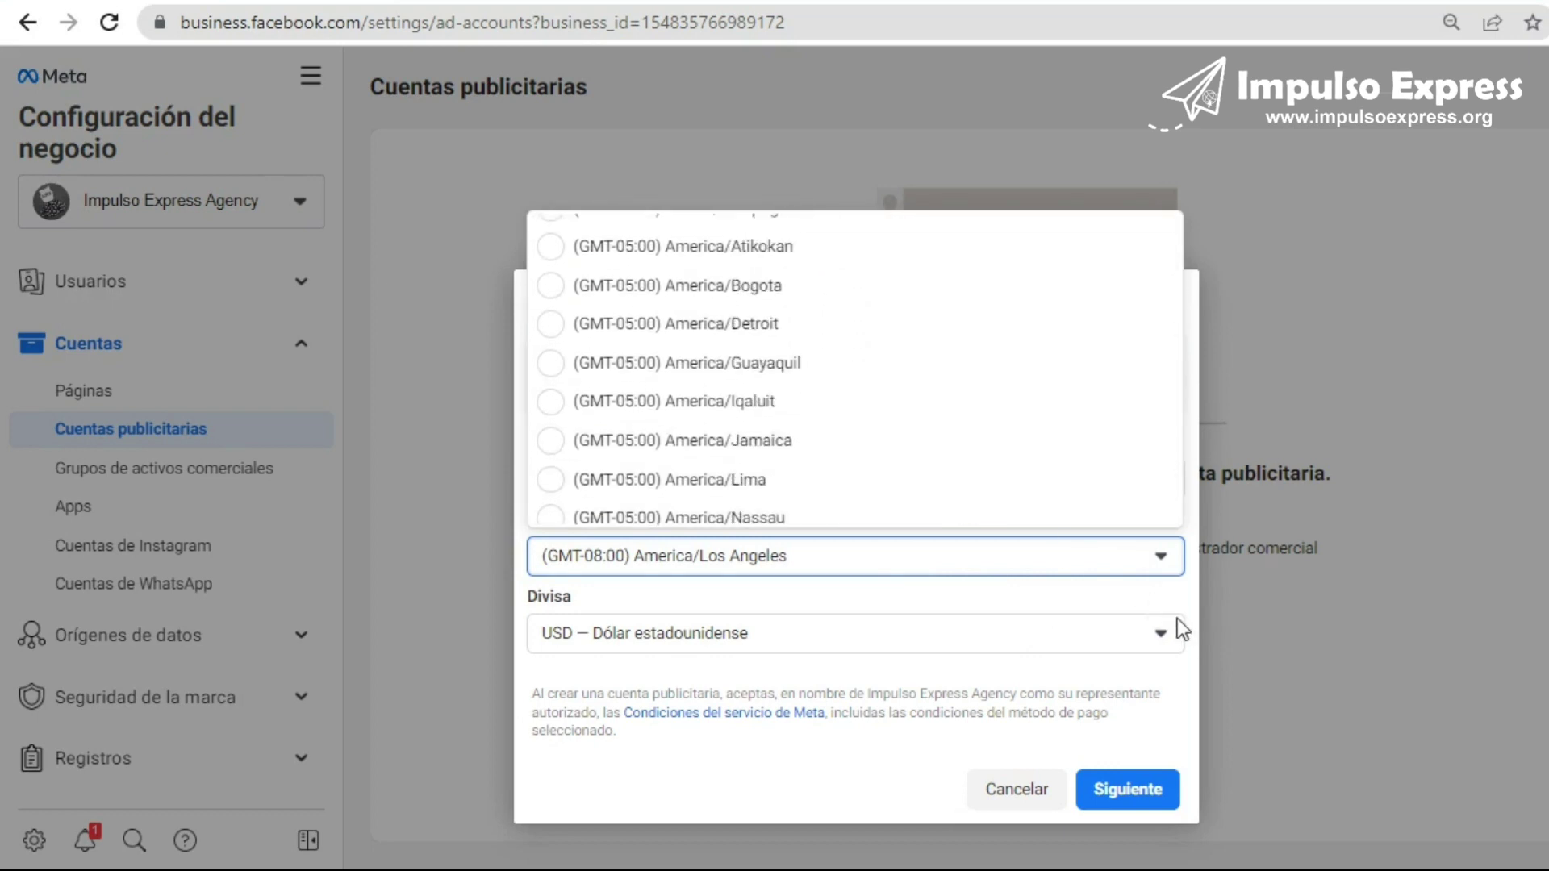
{"action": "left_click", "coordinate": [1164, 603]}
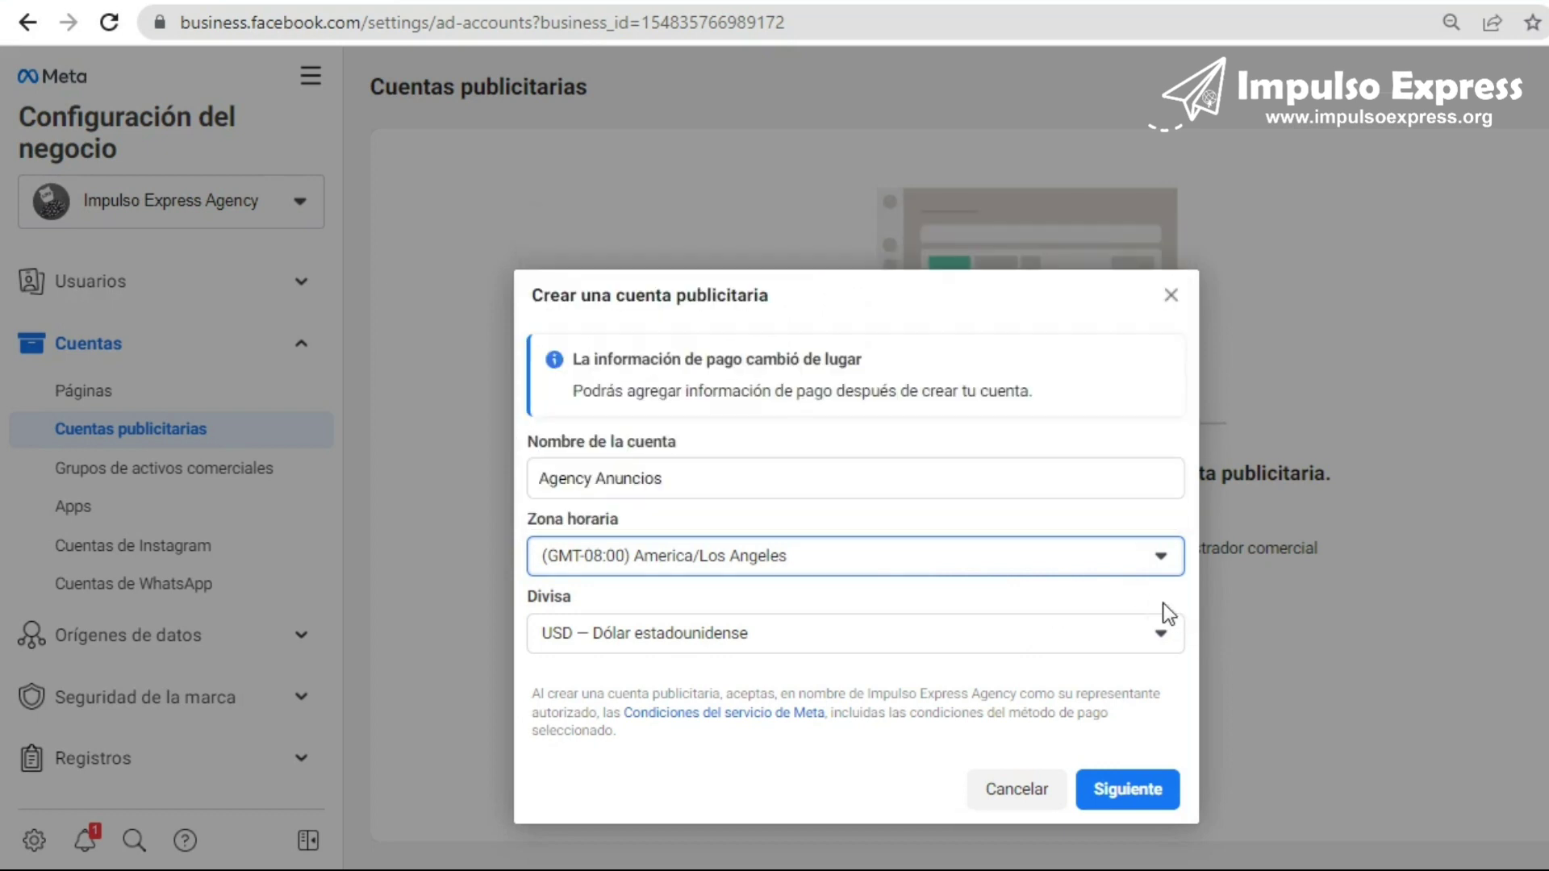
{"action": "left_click", "coordinate": [1169, 645]}
{"action": "left_click", "coordinate": [1169, 645]}
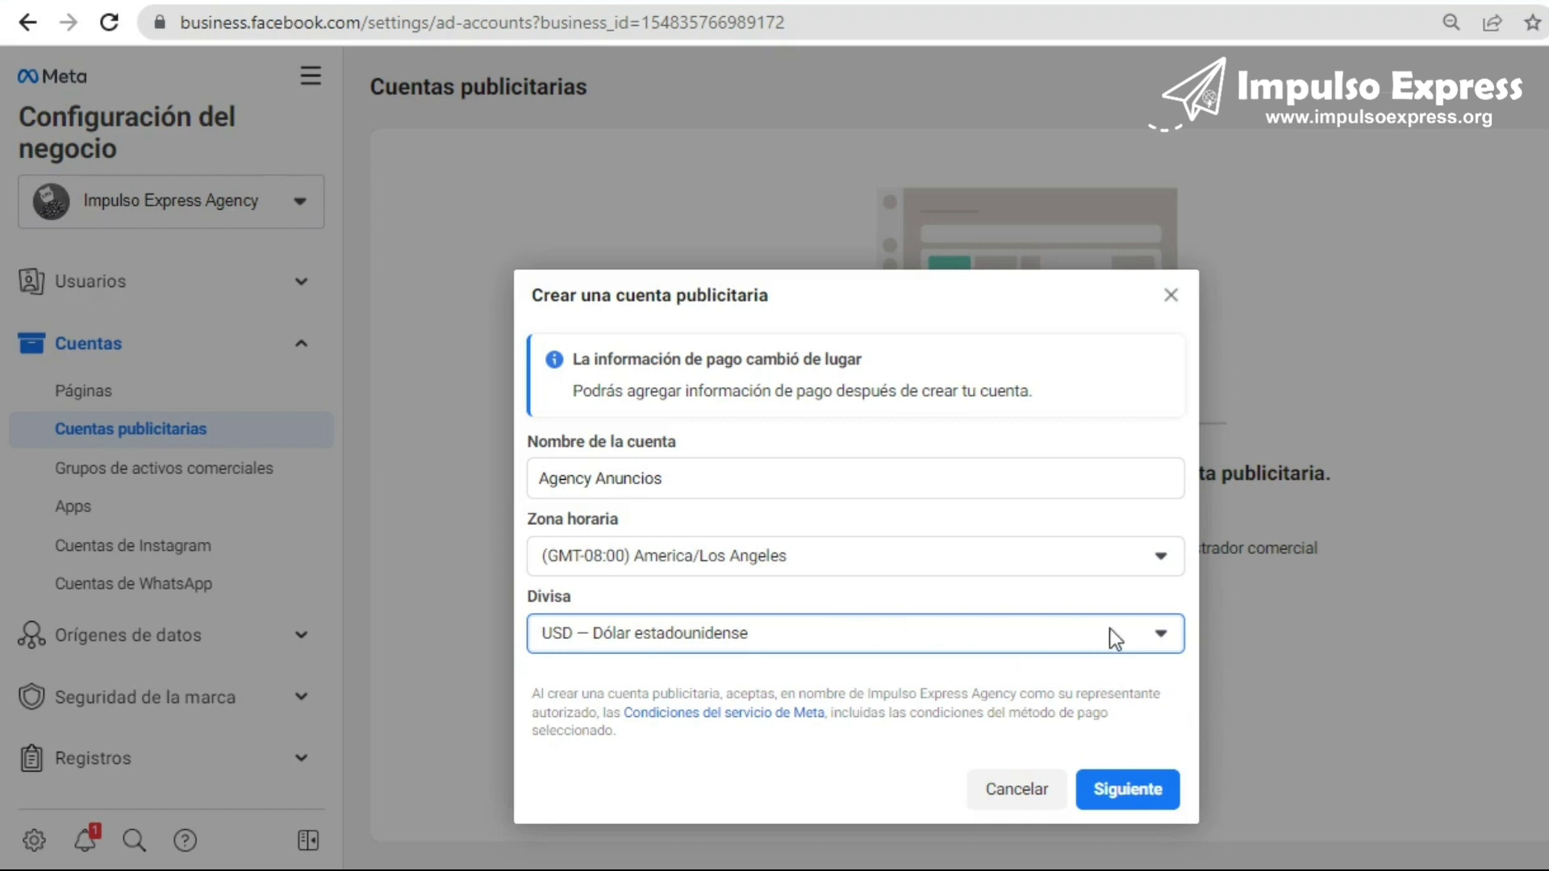
- Set the new ad account's currency to PEN — Nuevo sol peruano
{"action": "left_click", "coordinate": [1163, 637]}
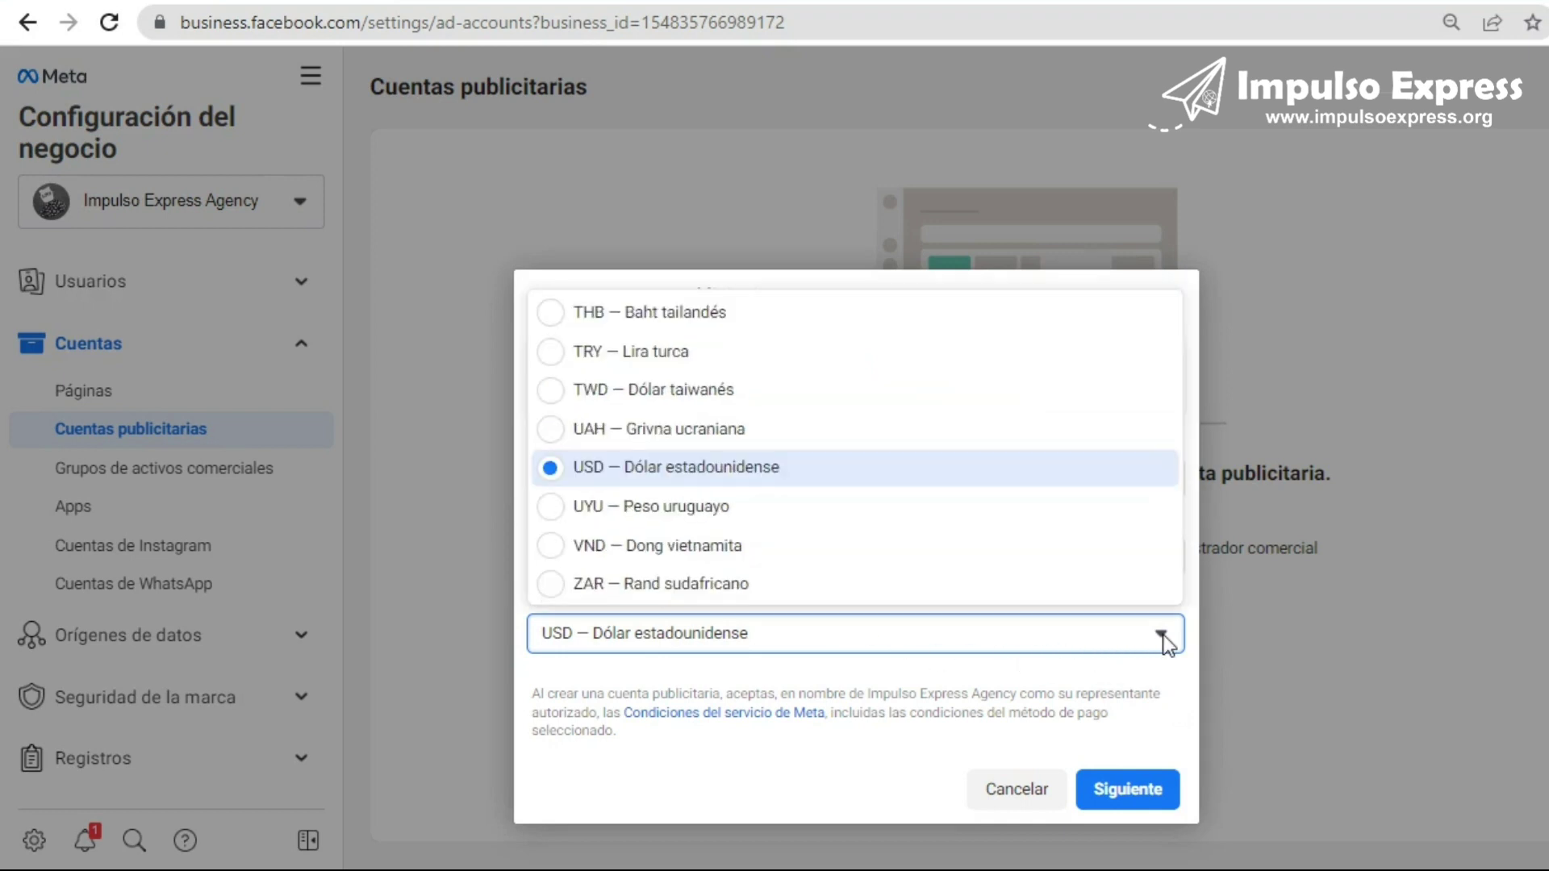
{"action": "scroll", "coordinate": [920, 494], "scroll_direction": "up", "scroll_amount": 5}
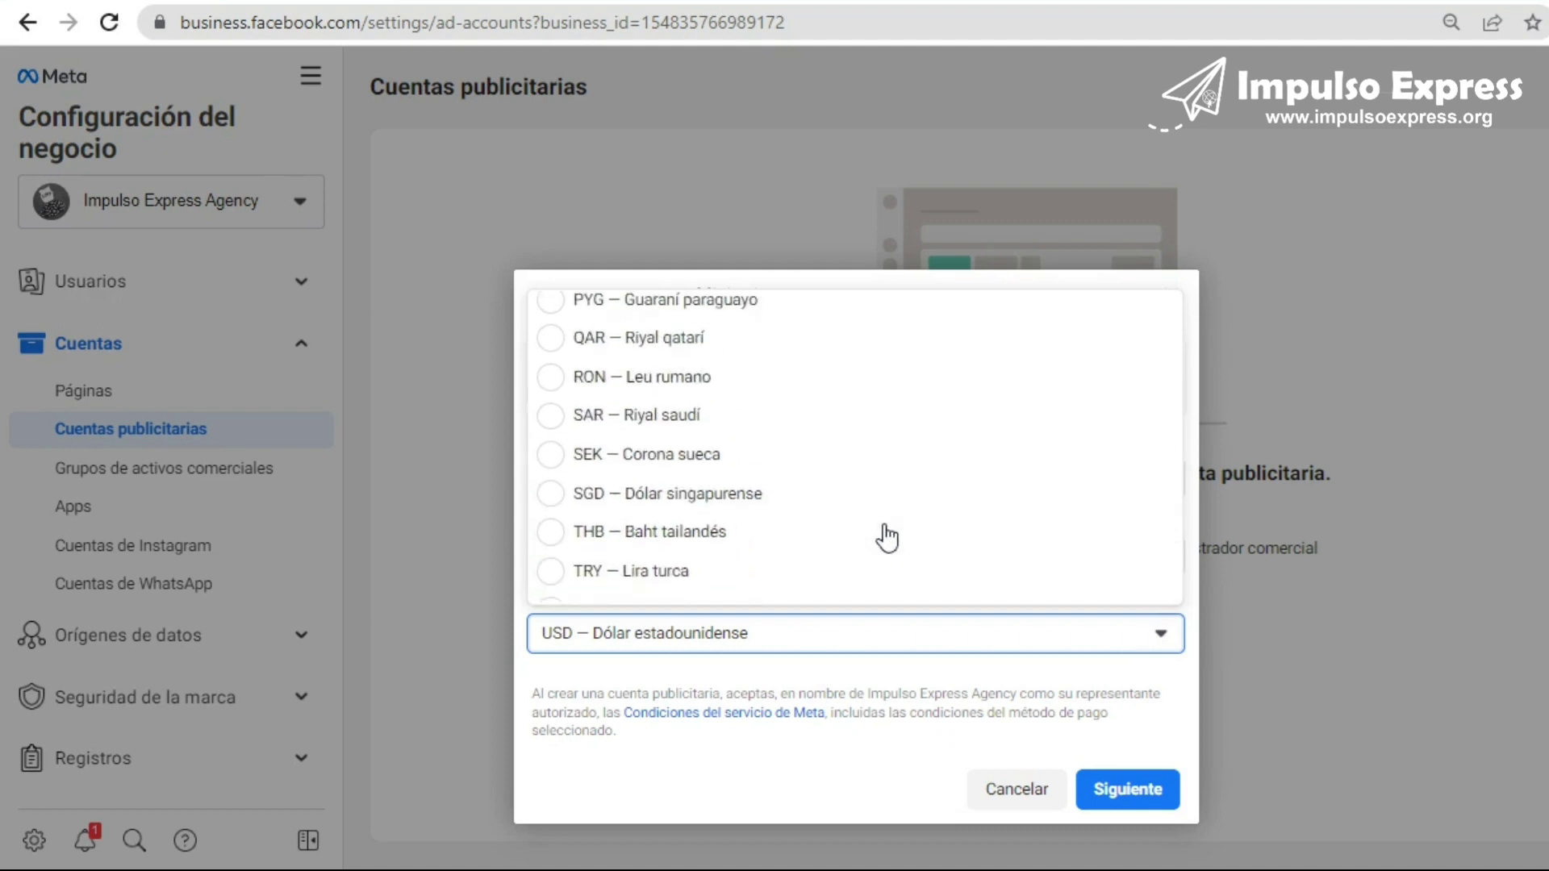
{"action": "scroll", "coordinate": [888, 539], "scroll_direction": "up", "scroll_amount": 6}
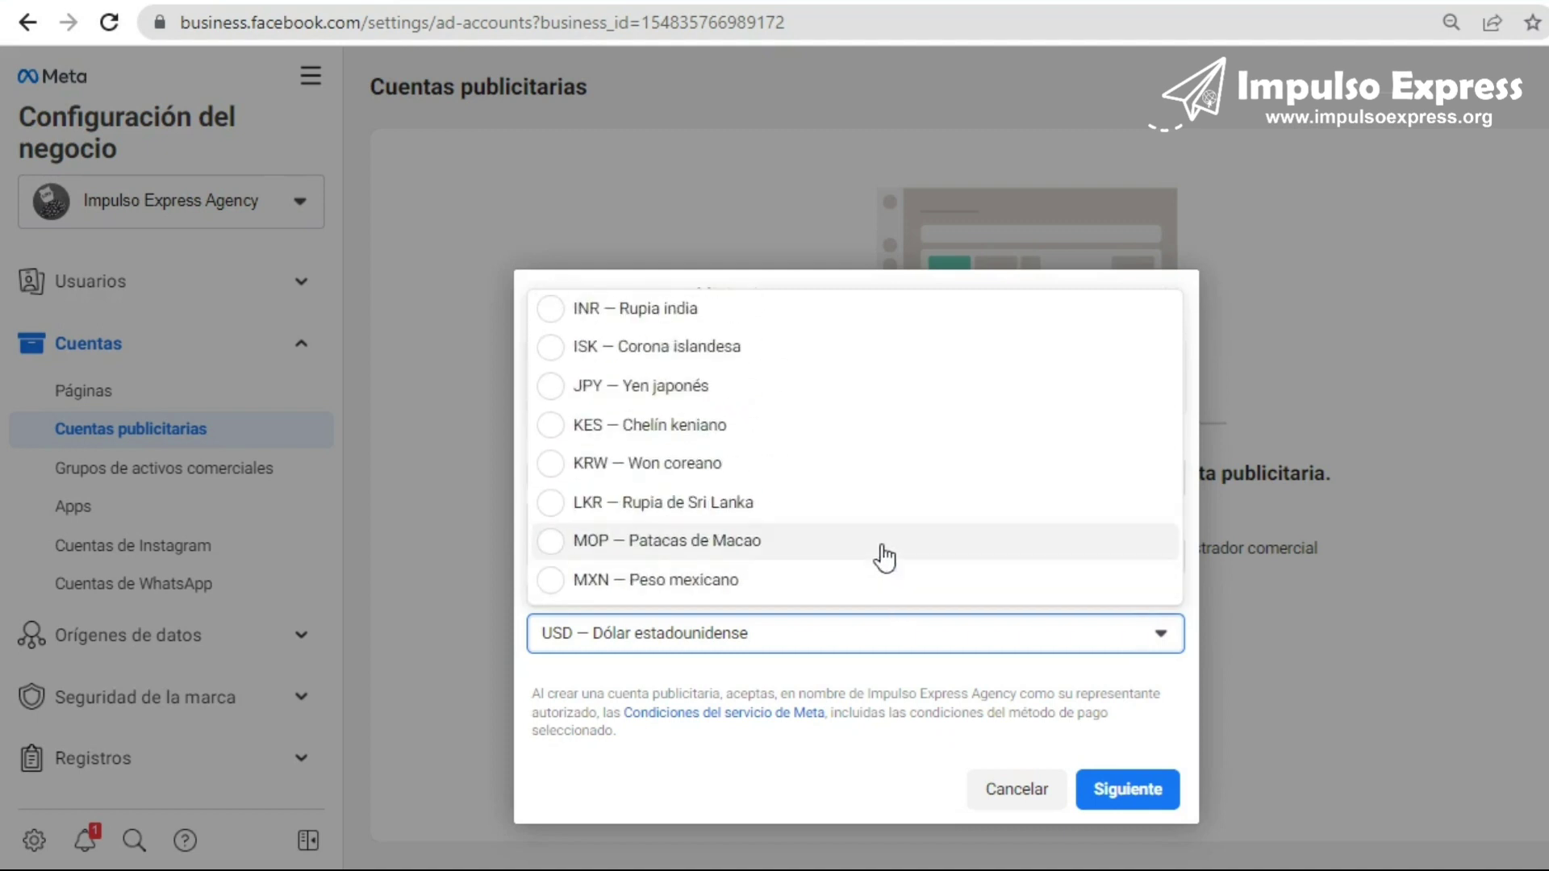
{"action": "scroll", "coordinate": [879, 540], "scroll_direction": "up", "scroll_amount": 1}
{"action": "scroll", "coordinate": [877, 535], "scroll_direction": "up", "scroll_amount": 5}
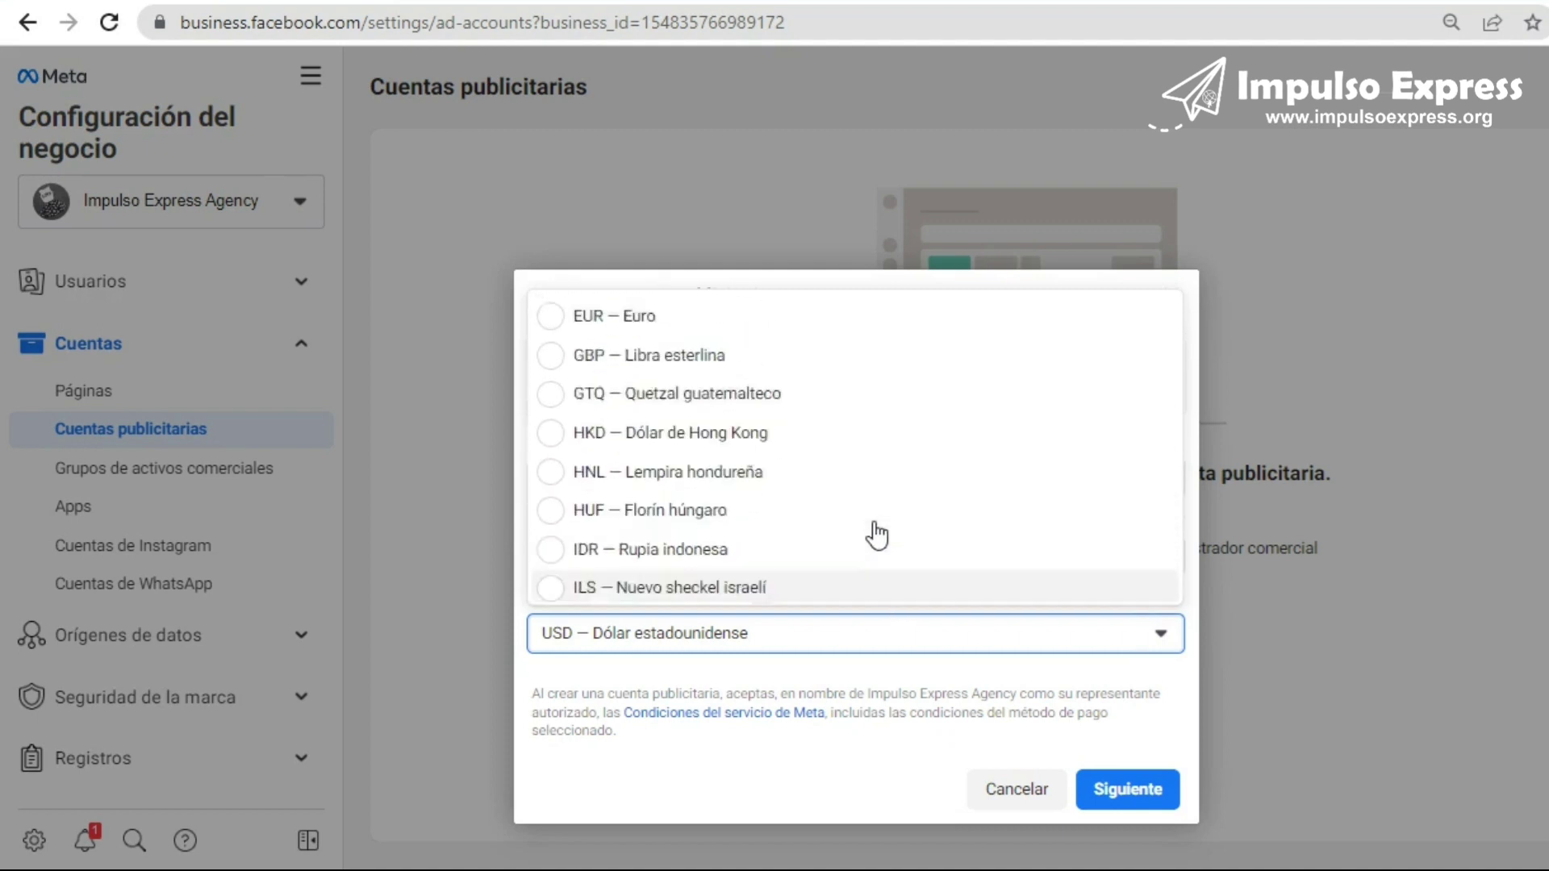
{"action": "scroll", "coordinate": [877, 535], "scroll_direction": "up", "scroll_amount": 4}
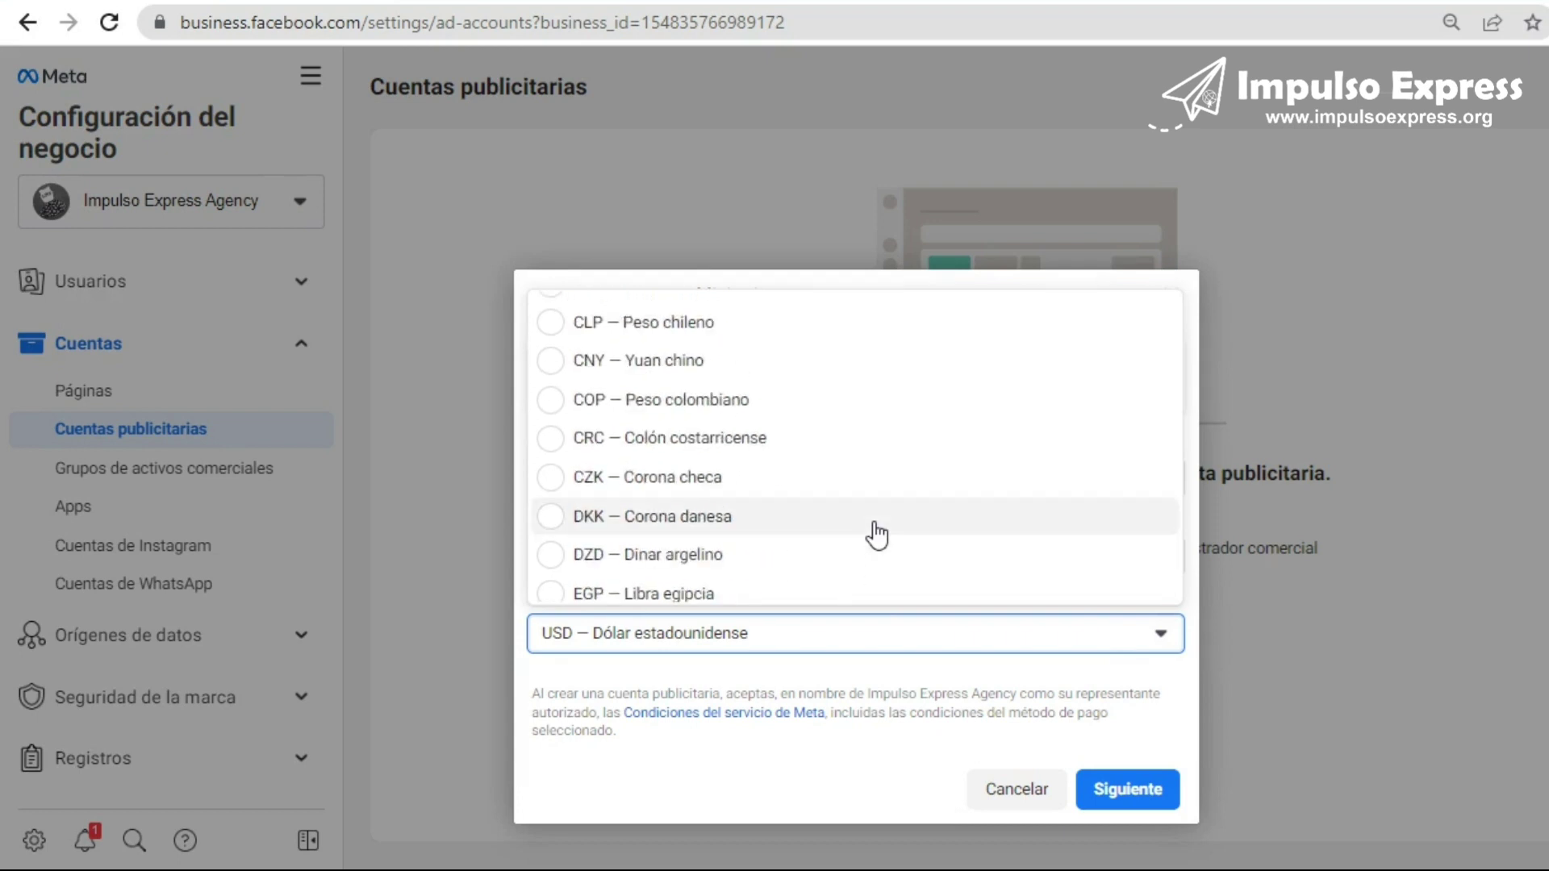
{"action": "scroll", "coordinate": [877, 535], "scroll_direction": "up", "scroll_amount": 8}
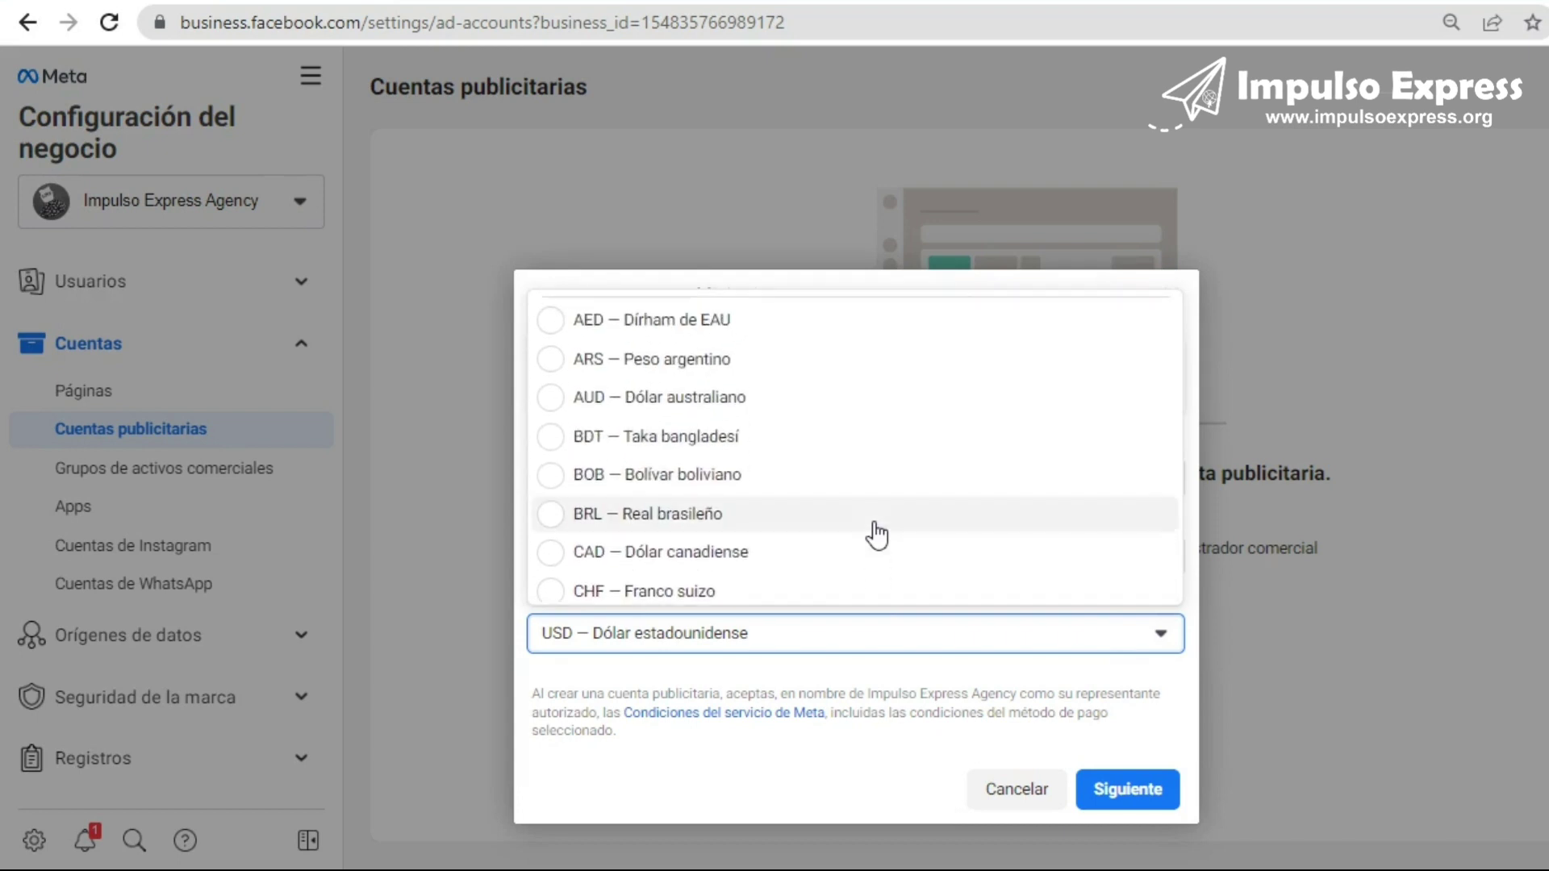
{"action": "scroll", "coordinate": [877, 535], "scroll_direction": "down", "scroll_amount": 5}
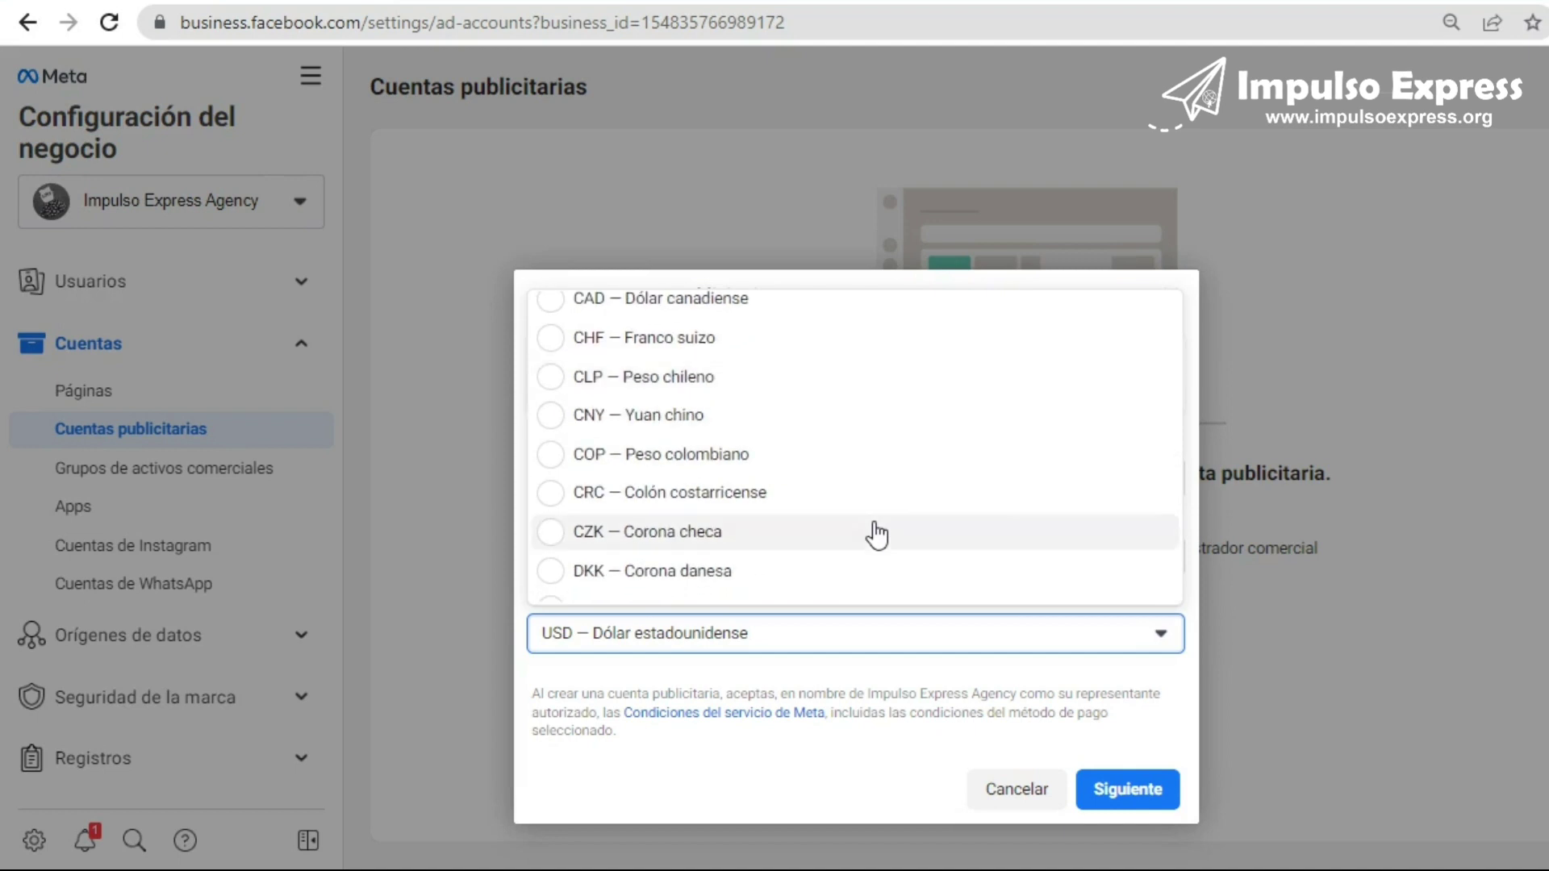
{"action": "scroll", "coordinate": [877, 535], "scroll_direction": "down", "scroll_amount": 5}
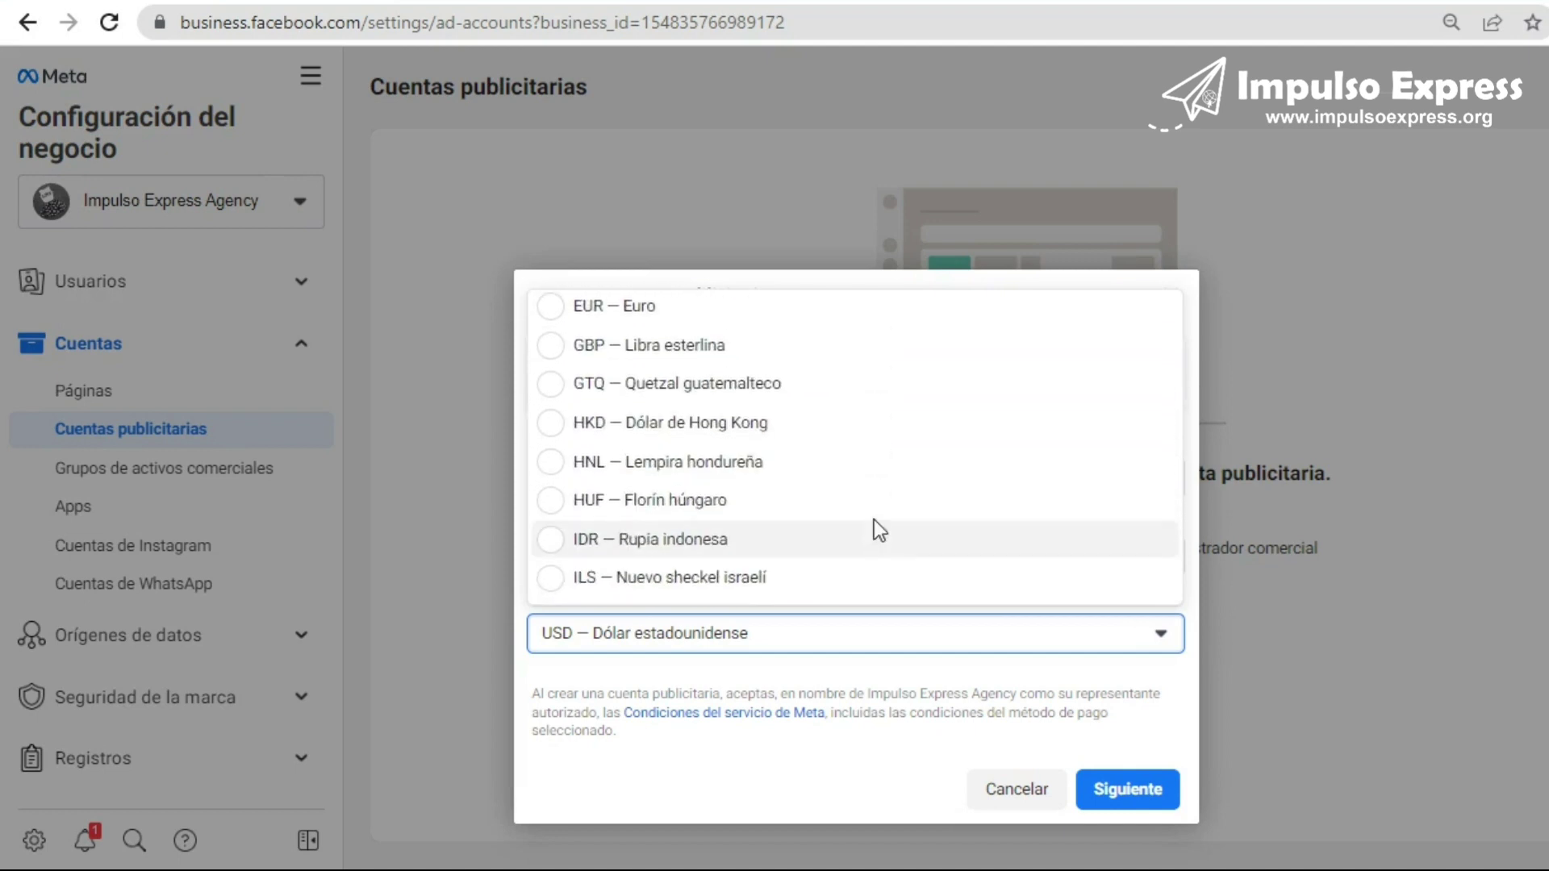
{"action": "scroll", "coordinate": [877, 513], "scroll_direction": "down", "scroll_amount": 5}
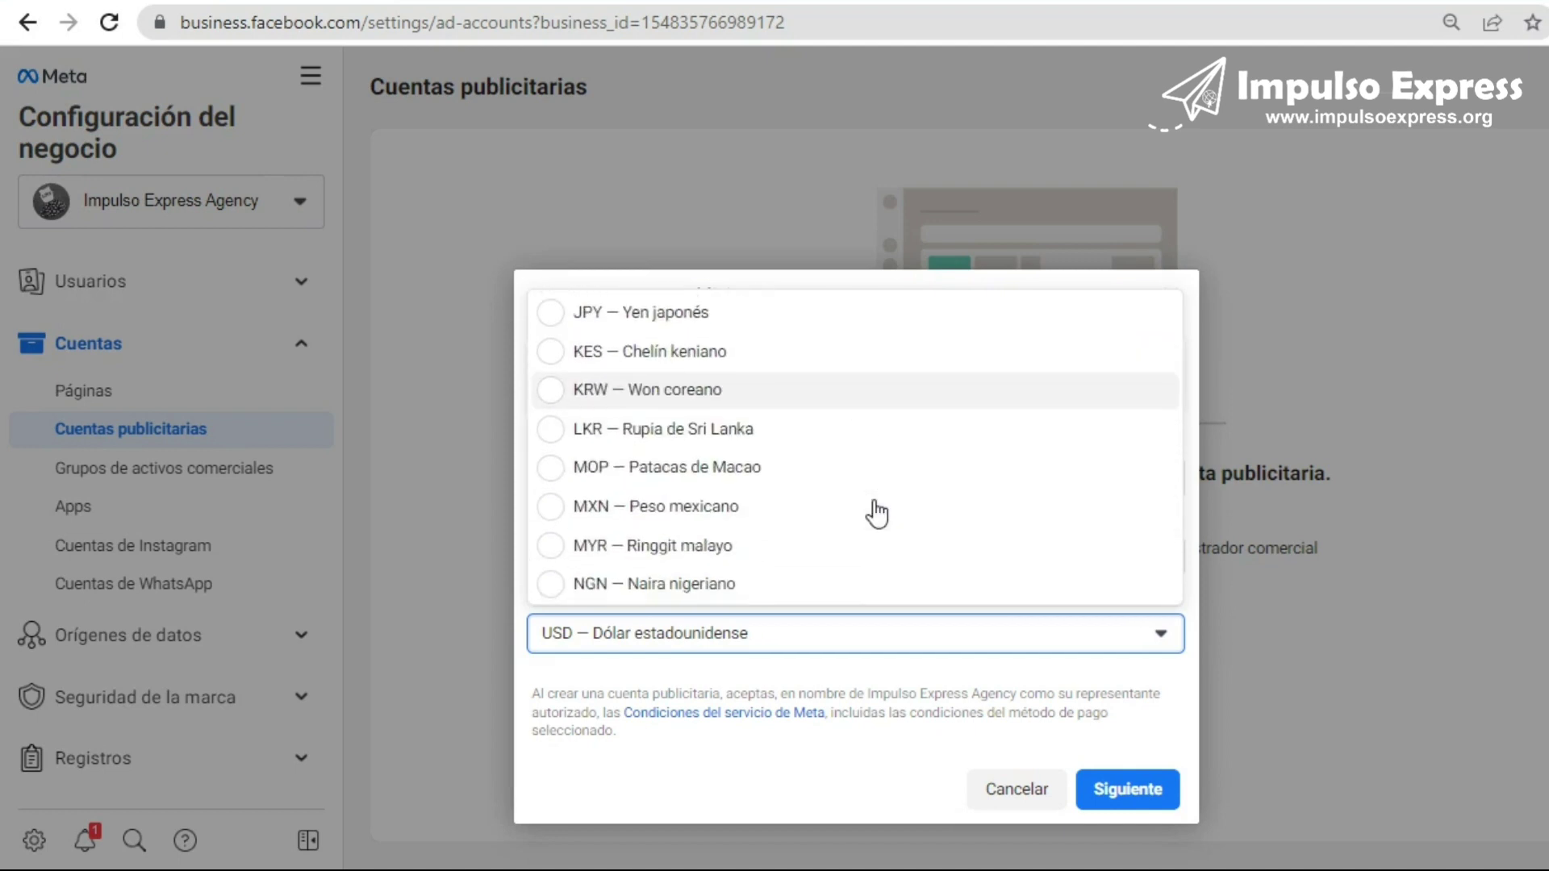
{"action": "scroll", "coordinate": [877, 513], "scroll_direction": "down", "scroll_amount": 3}
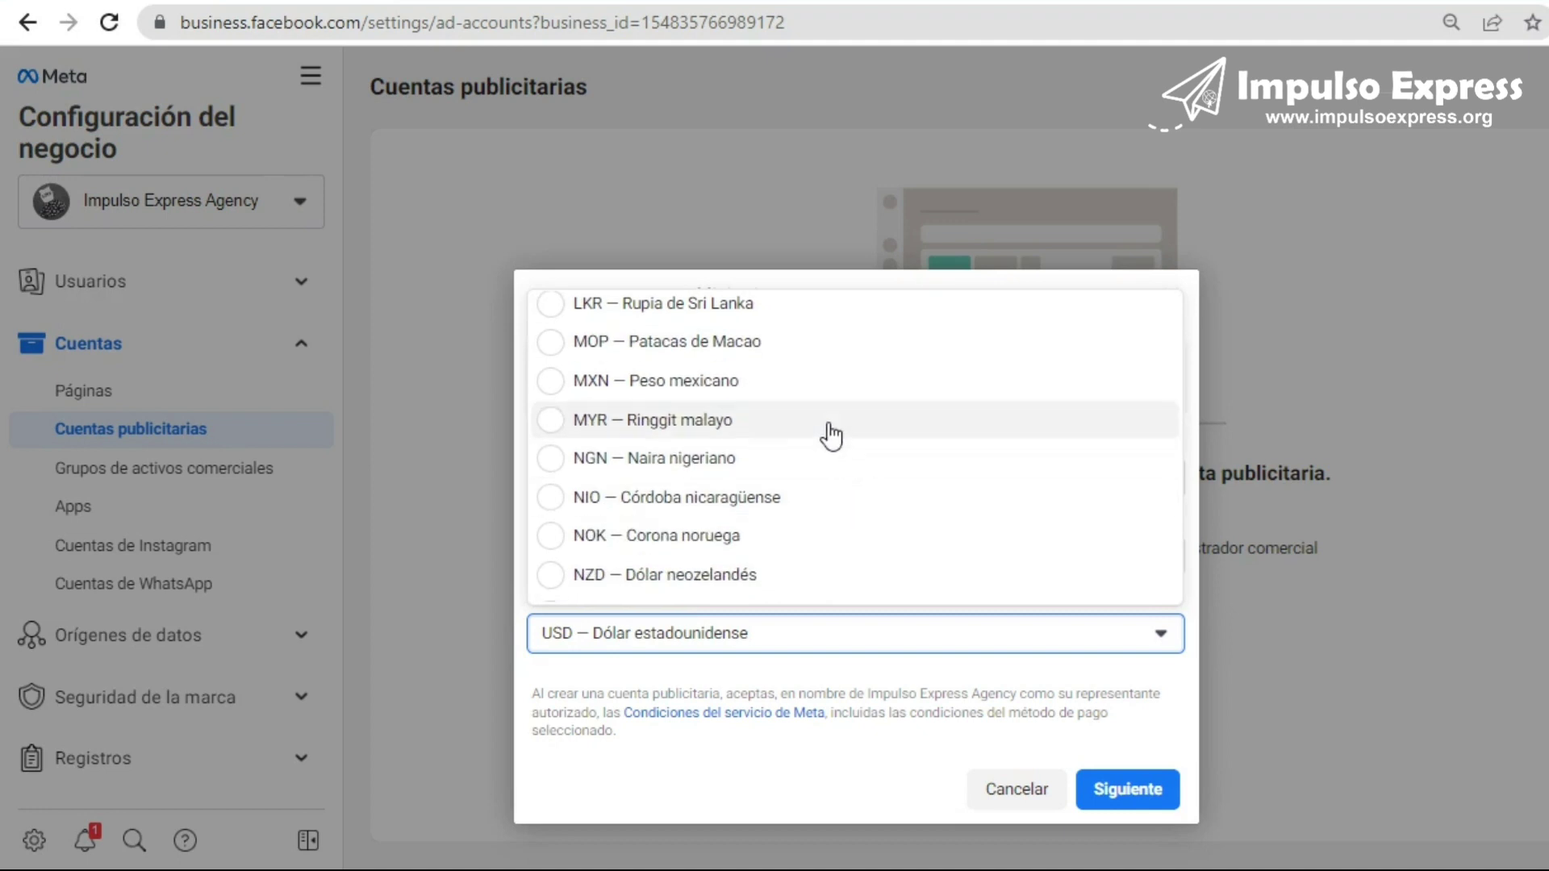
{"action": "scroll", "coordinate": [799, 416], "scroll_direction": "down", "scroll_amount": 2}
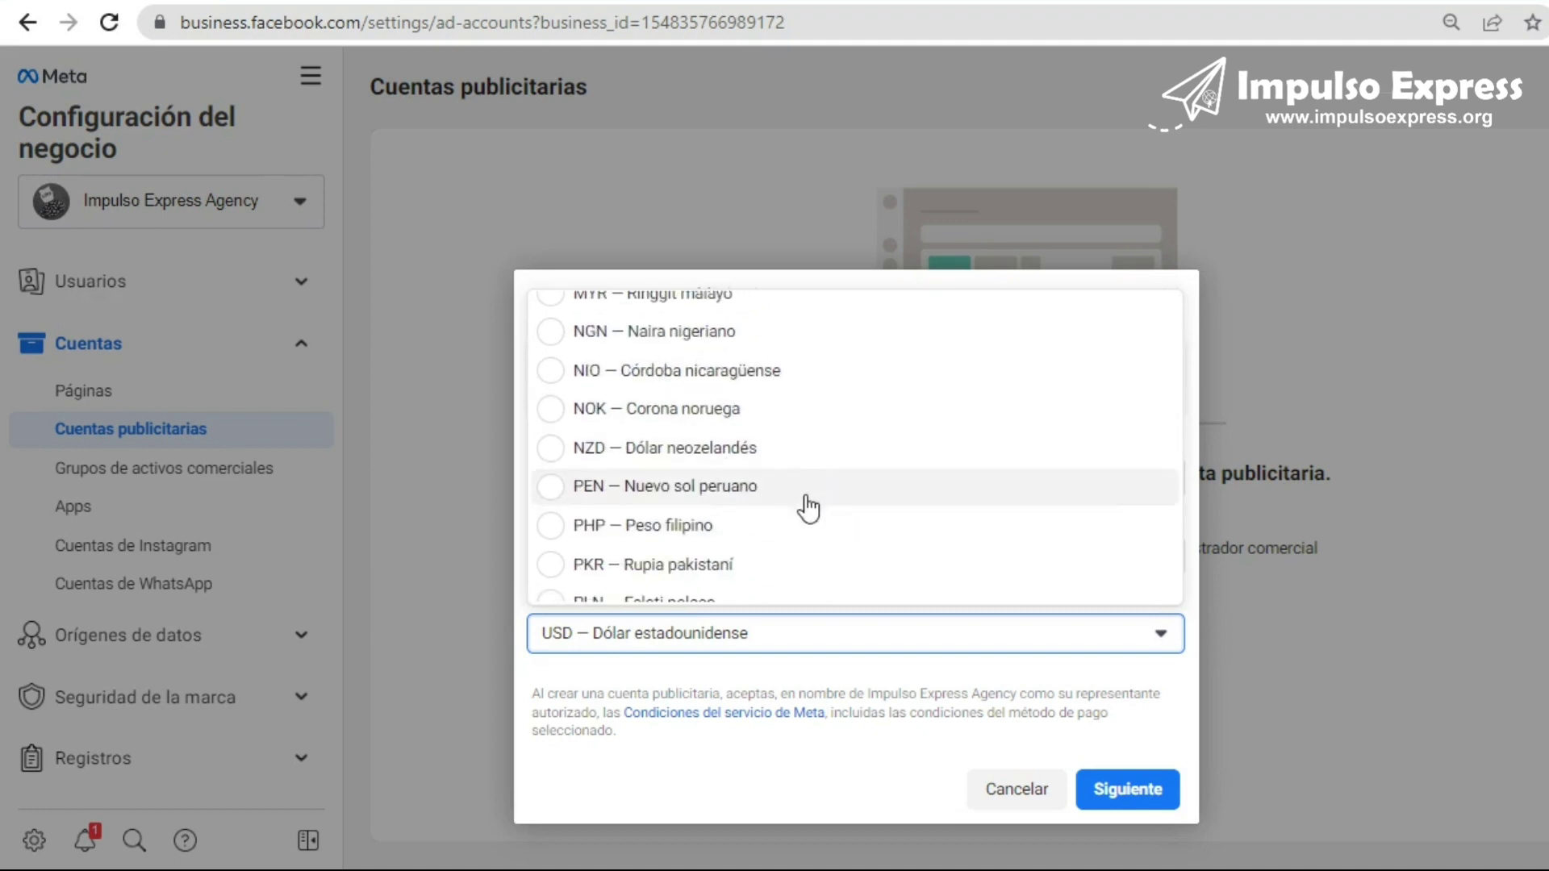
{"action": "left_click", "coordinate": [754, 487]}
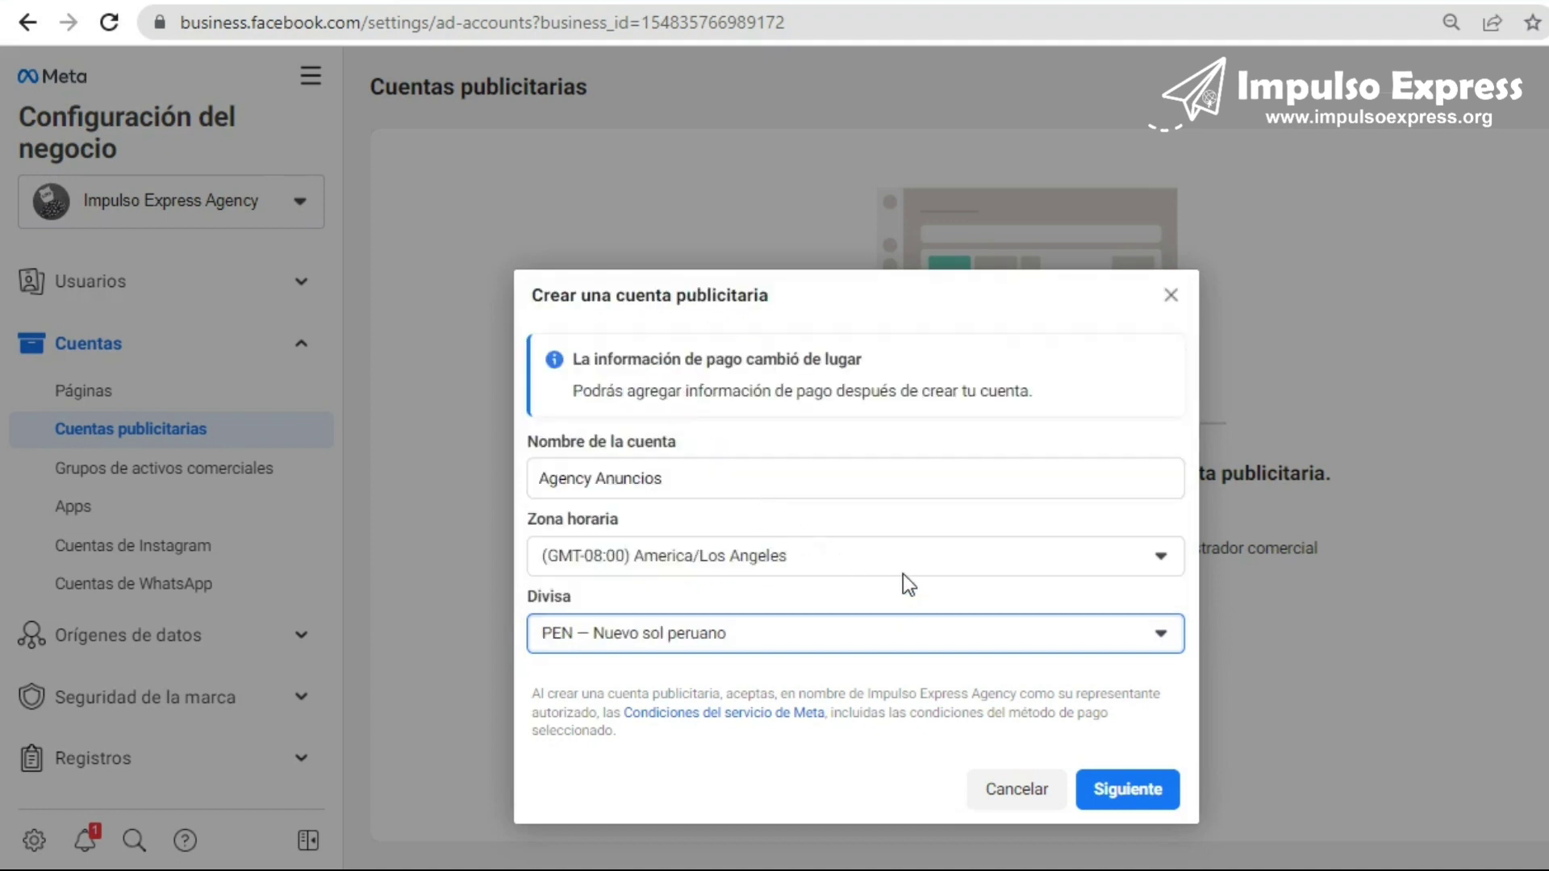
- Set the new ad account's time zone to (GMT-05:00) America/Lima
{"action": "left_click", "coordinate": [1090, 560]}
{"action": "scroll", "coordinate": [839, 407], "scroll_direction": "down", "scroll_amount": 3}
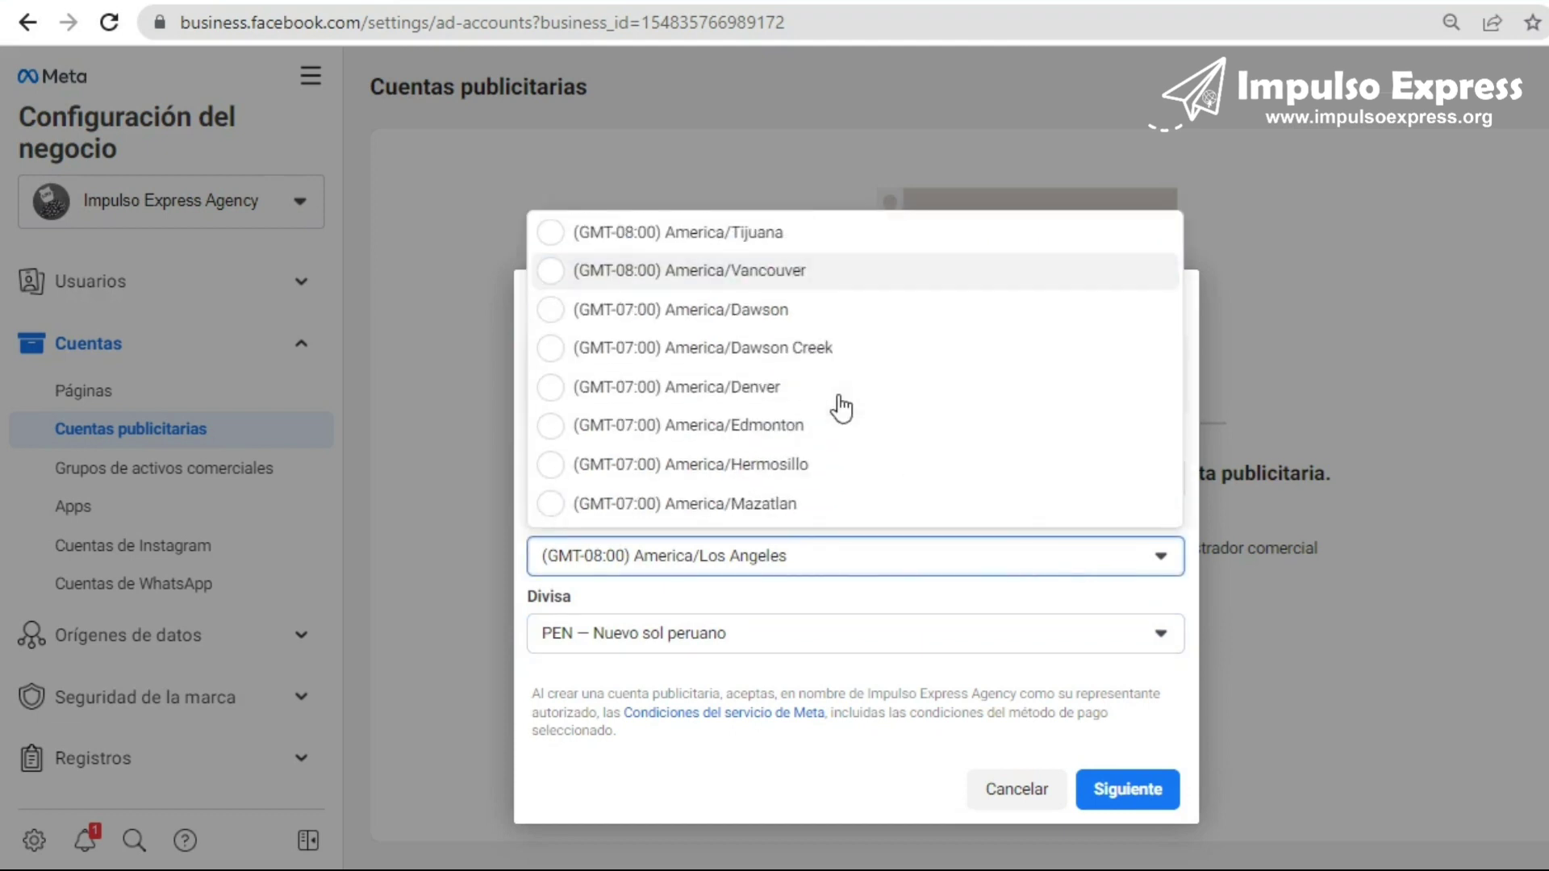
{"action": "scroll", "coordinate": [835, 407], "scroll_direction": "down", "scroll_amount": 3}
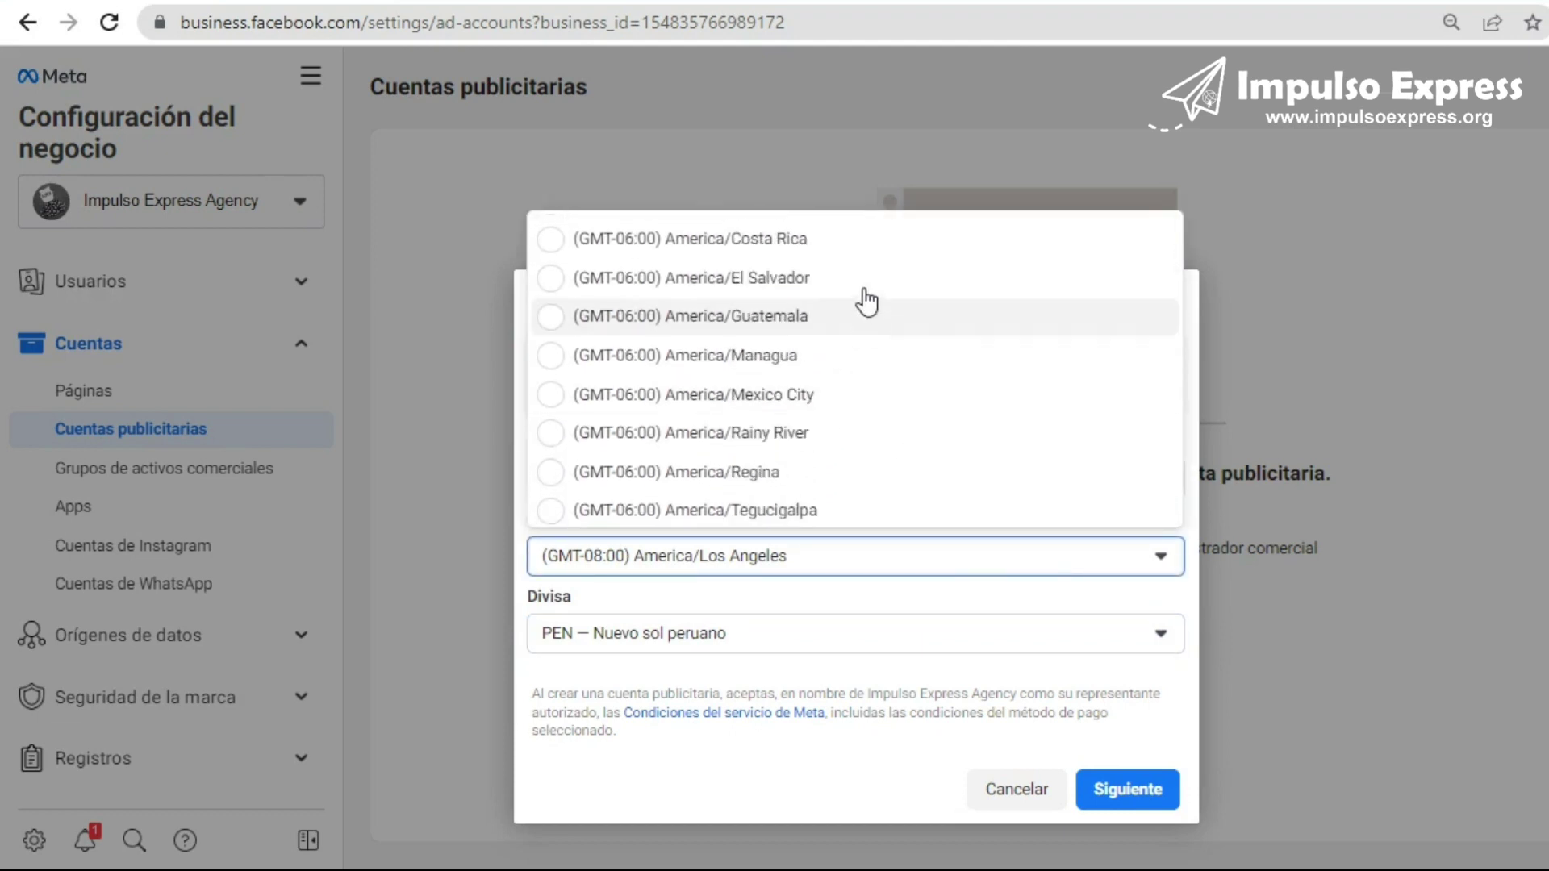
{"action": "scroll", "coordinate": [855, 339], "scroll_direction": "down", "scroll_amount": 3}
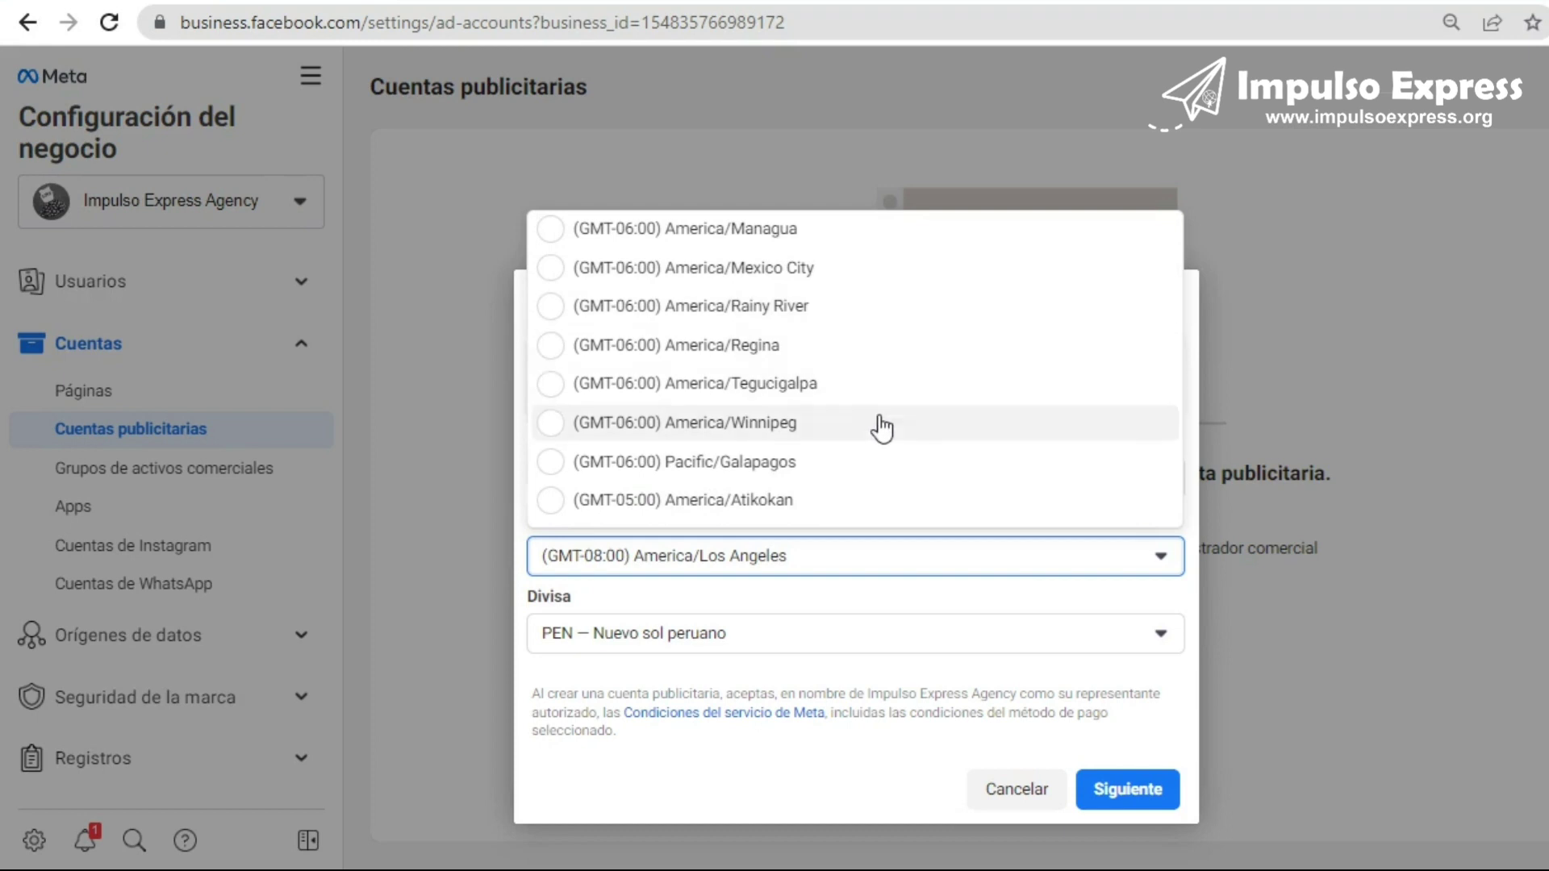
{"action": "scroll", "coordinate": [888, 441], "scroll_direction": "down", "scroll_amount": 3}
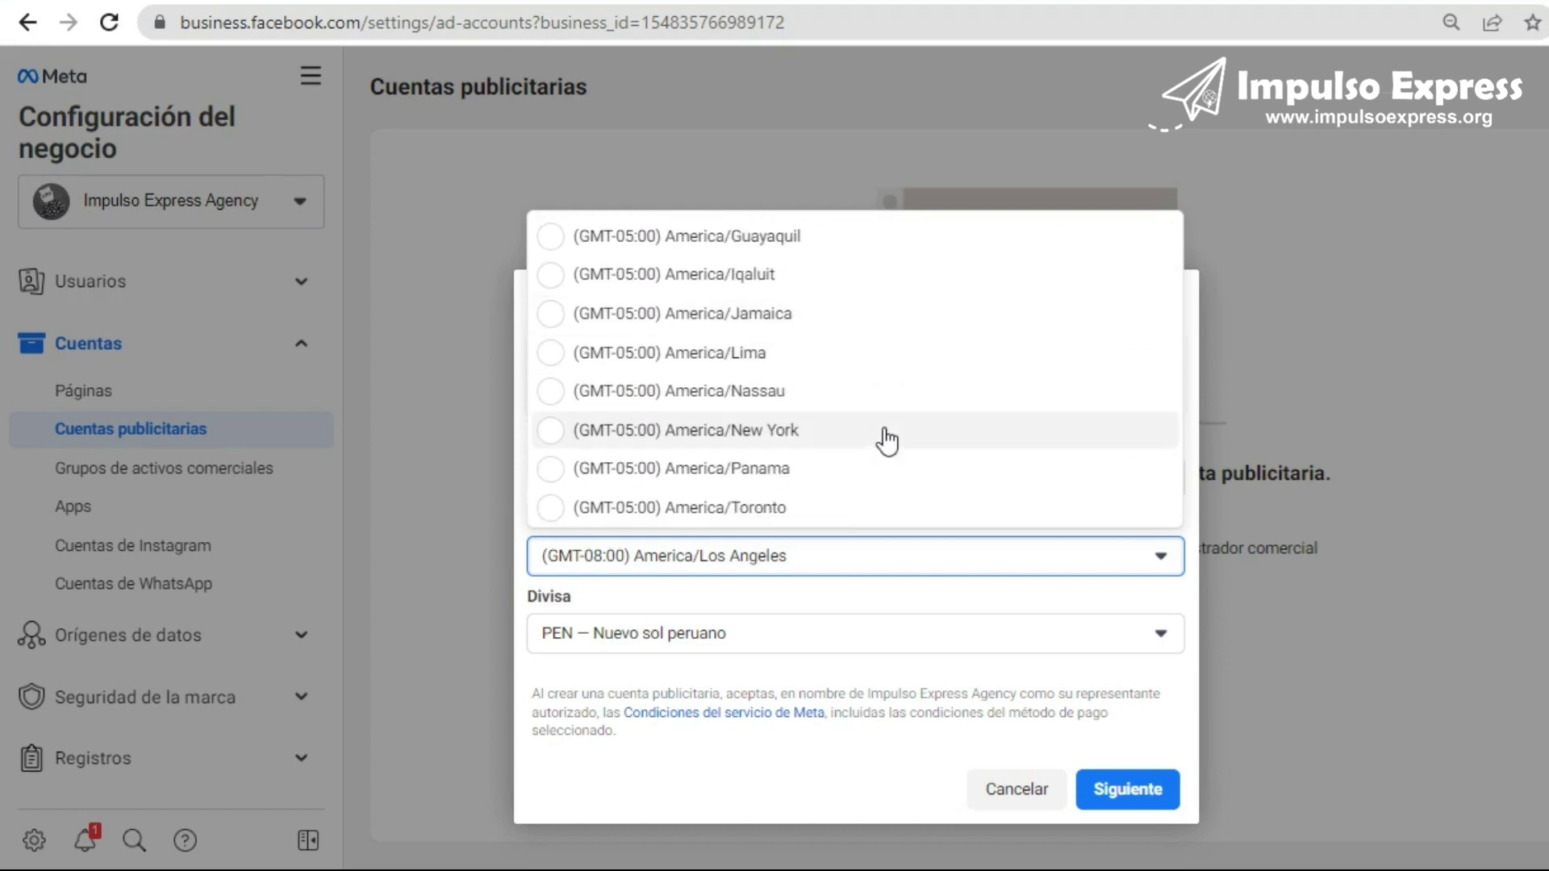
{"action": "left_click", "coordinate": [812, 352]}
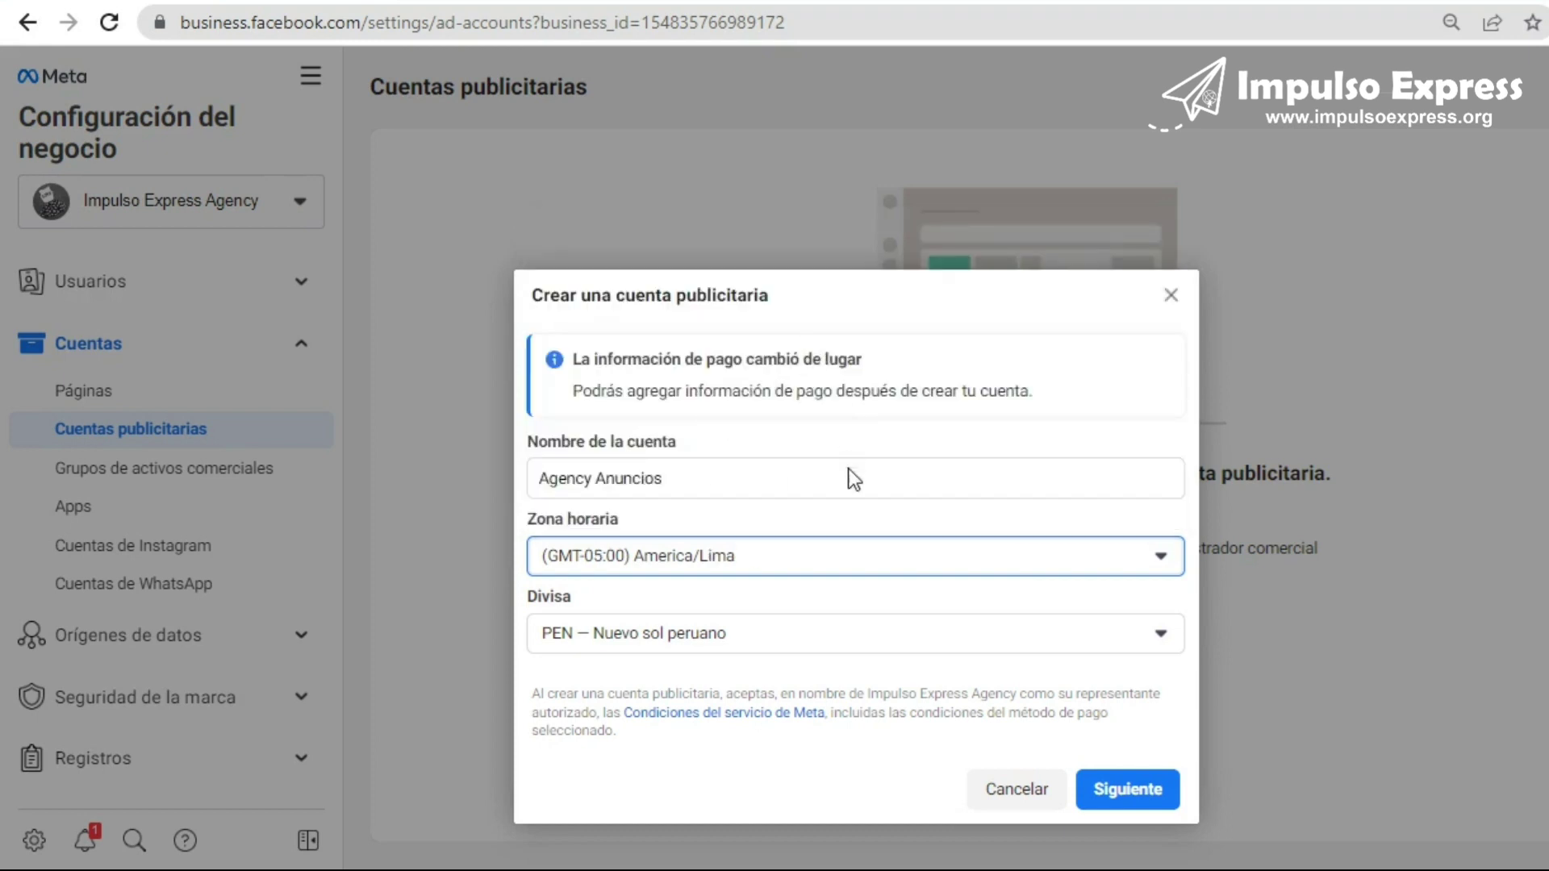
{"action": "left_click", "coordinate": [942, 603]}
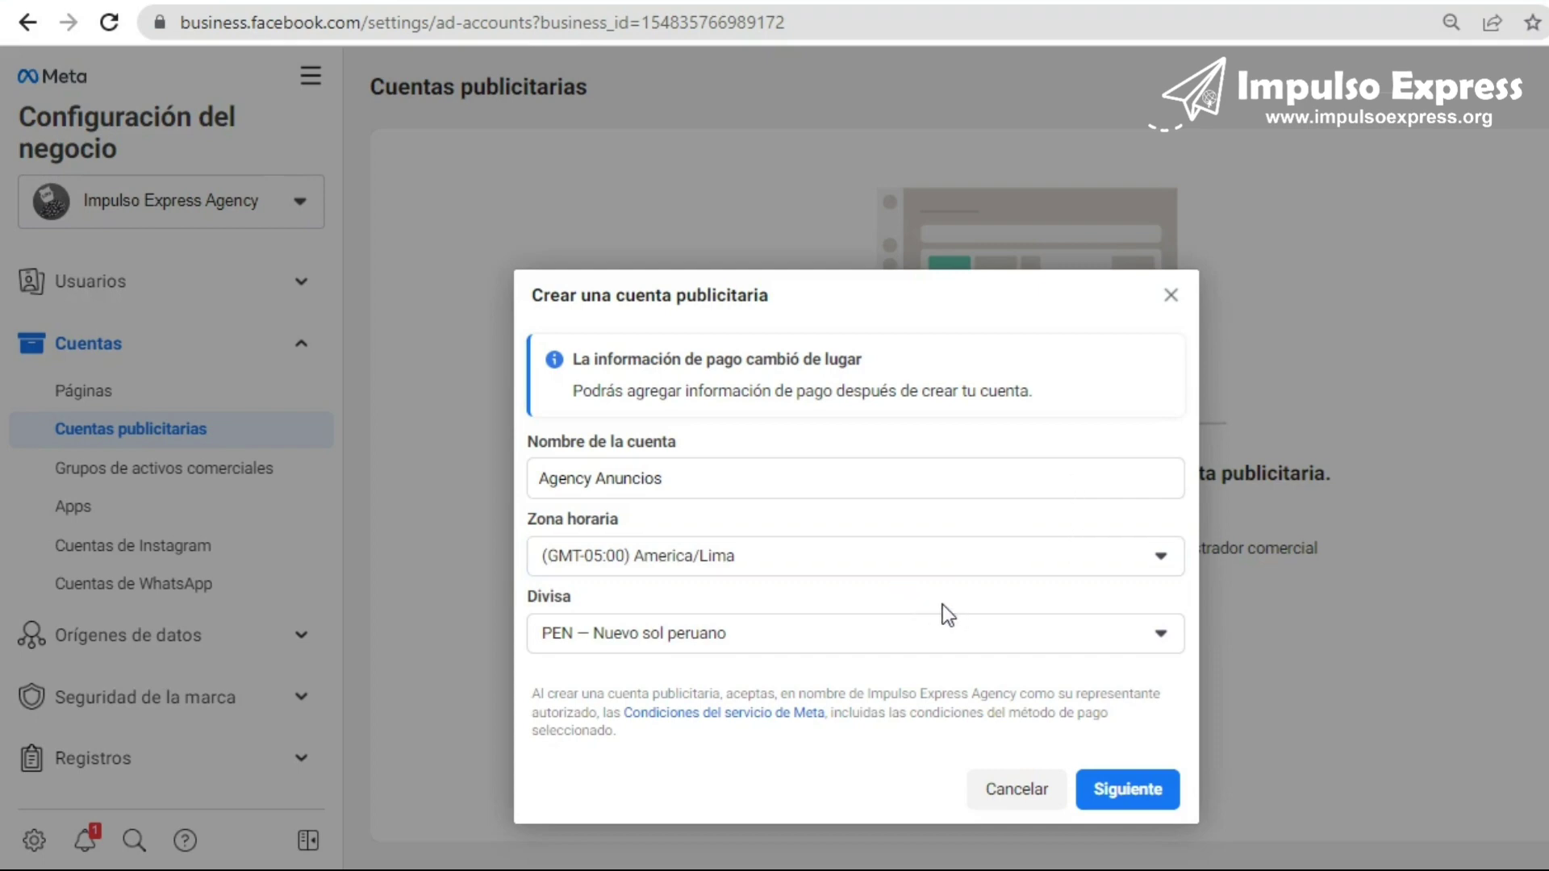
- Specify that the ad account is for Mi negocio (Impulso Express Agency) and create it
{"action": "left_click", "coordinate": [1133, 792]}
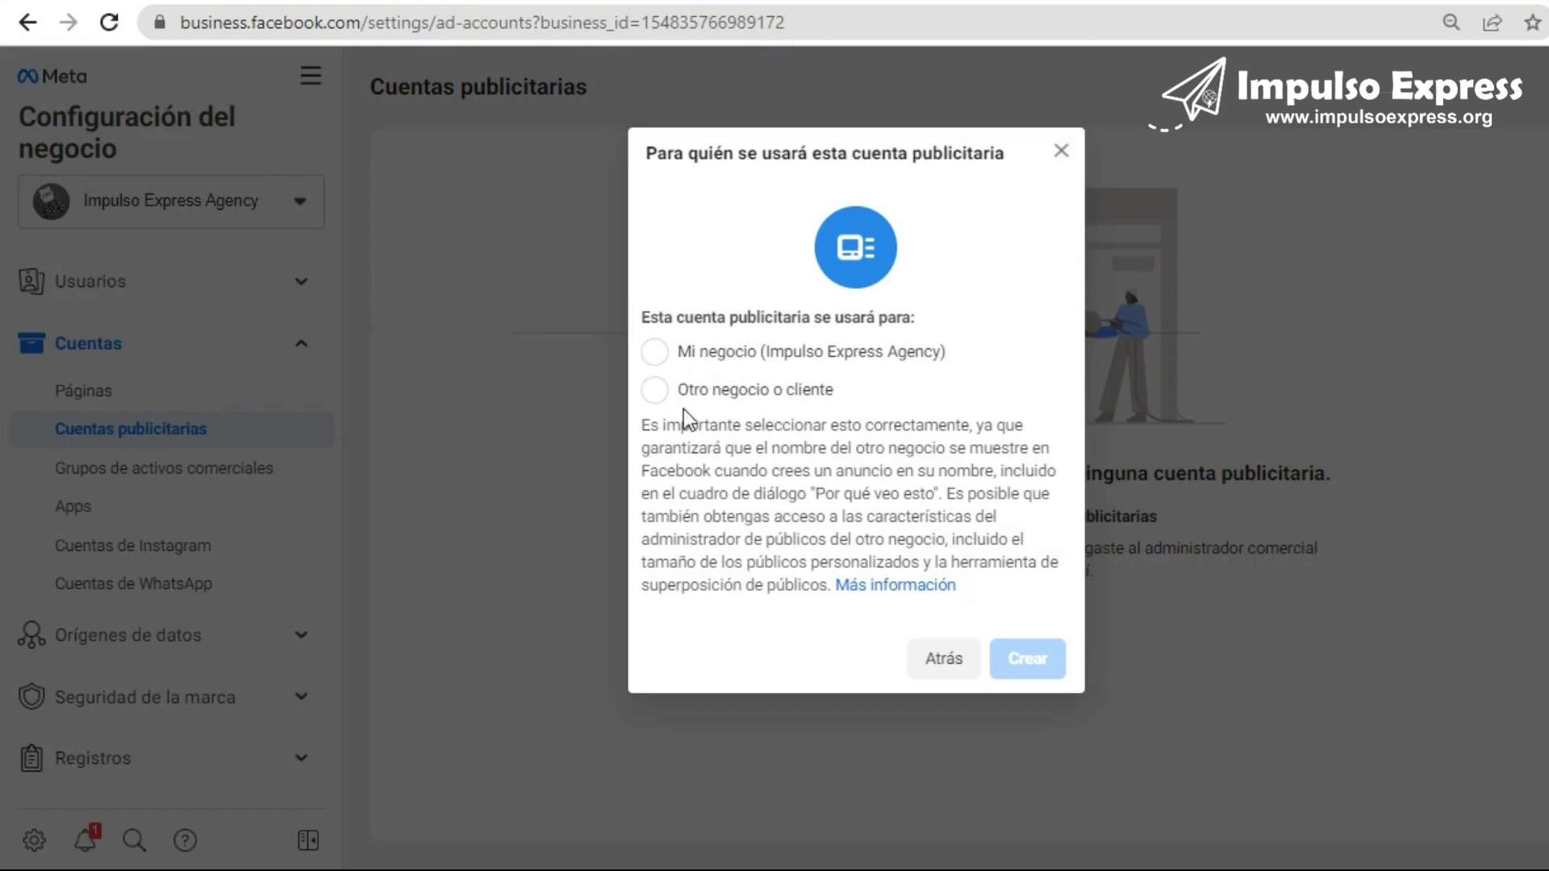
{"action": "left_click", "coordinate": [653, 352]}
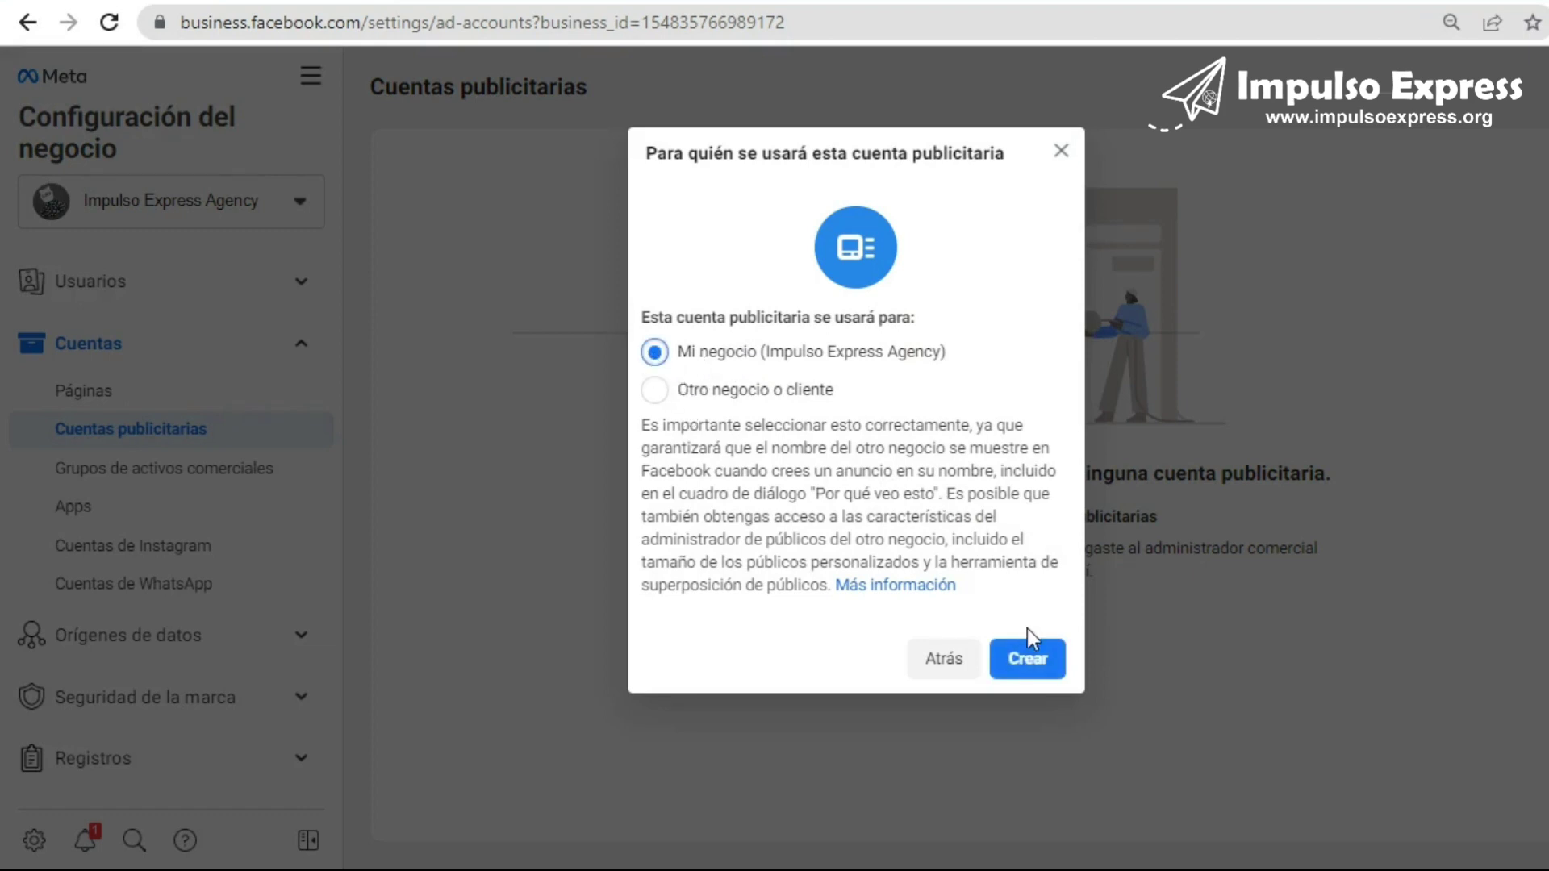
{"action": "left_click", "coordinate": [1032, 655]}
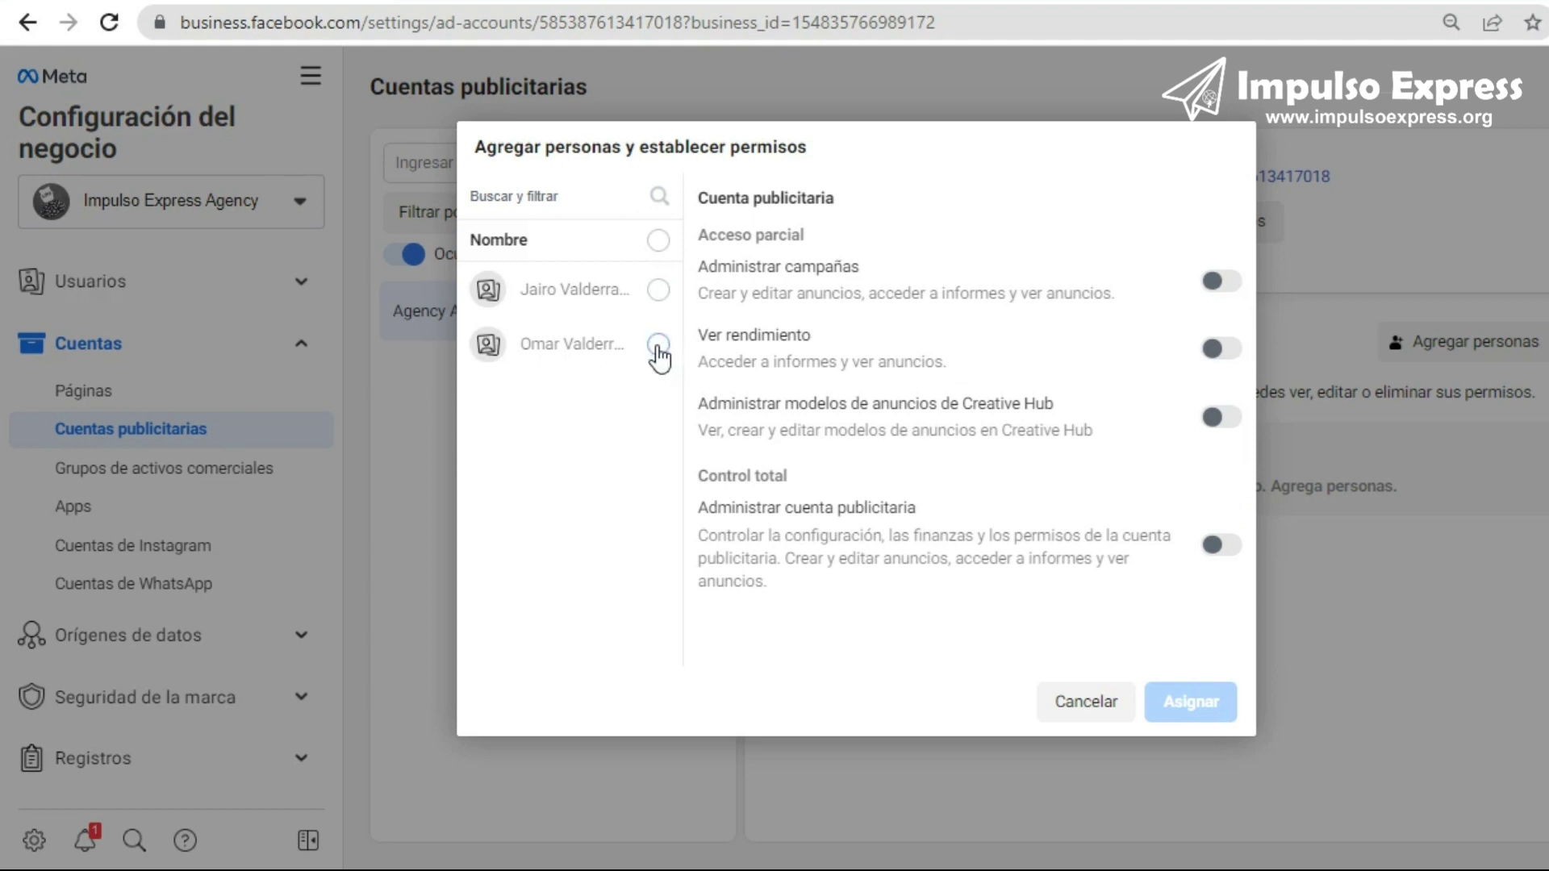
- Assign the second listed person to the new ad account with full control, Administrar cuenta publicitaria
{"action": "left_click", "coordinate": [660, 349]}
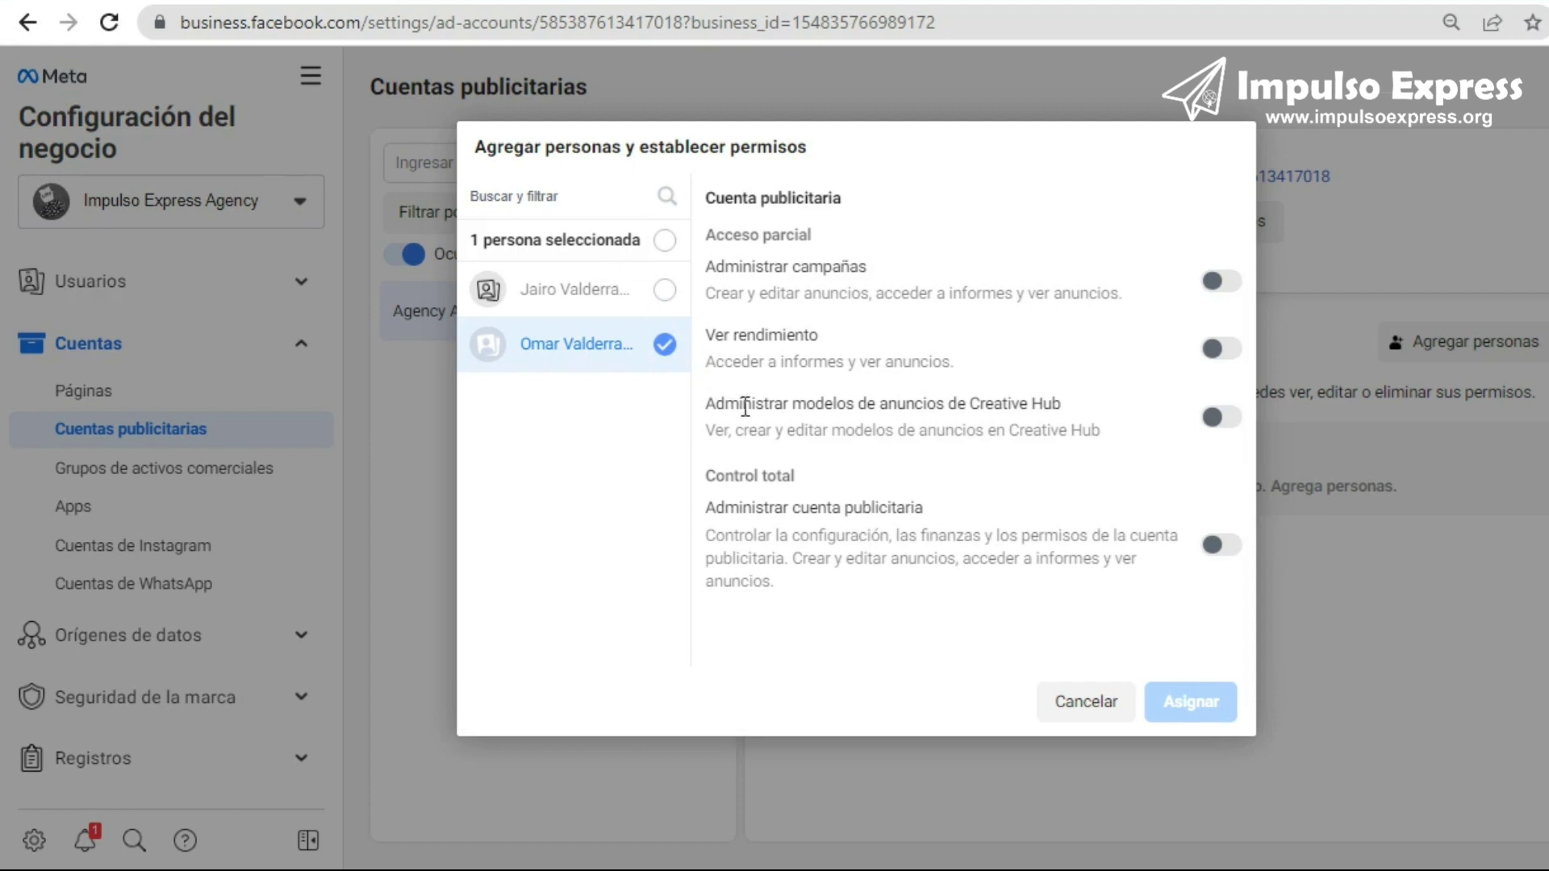
{"action": "left_click", "coordinate": [1226, 286]}
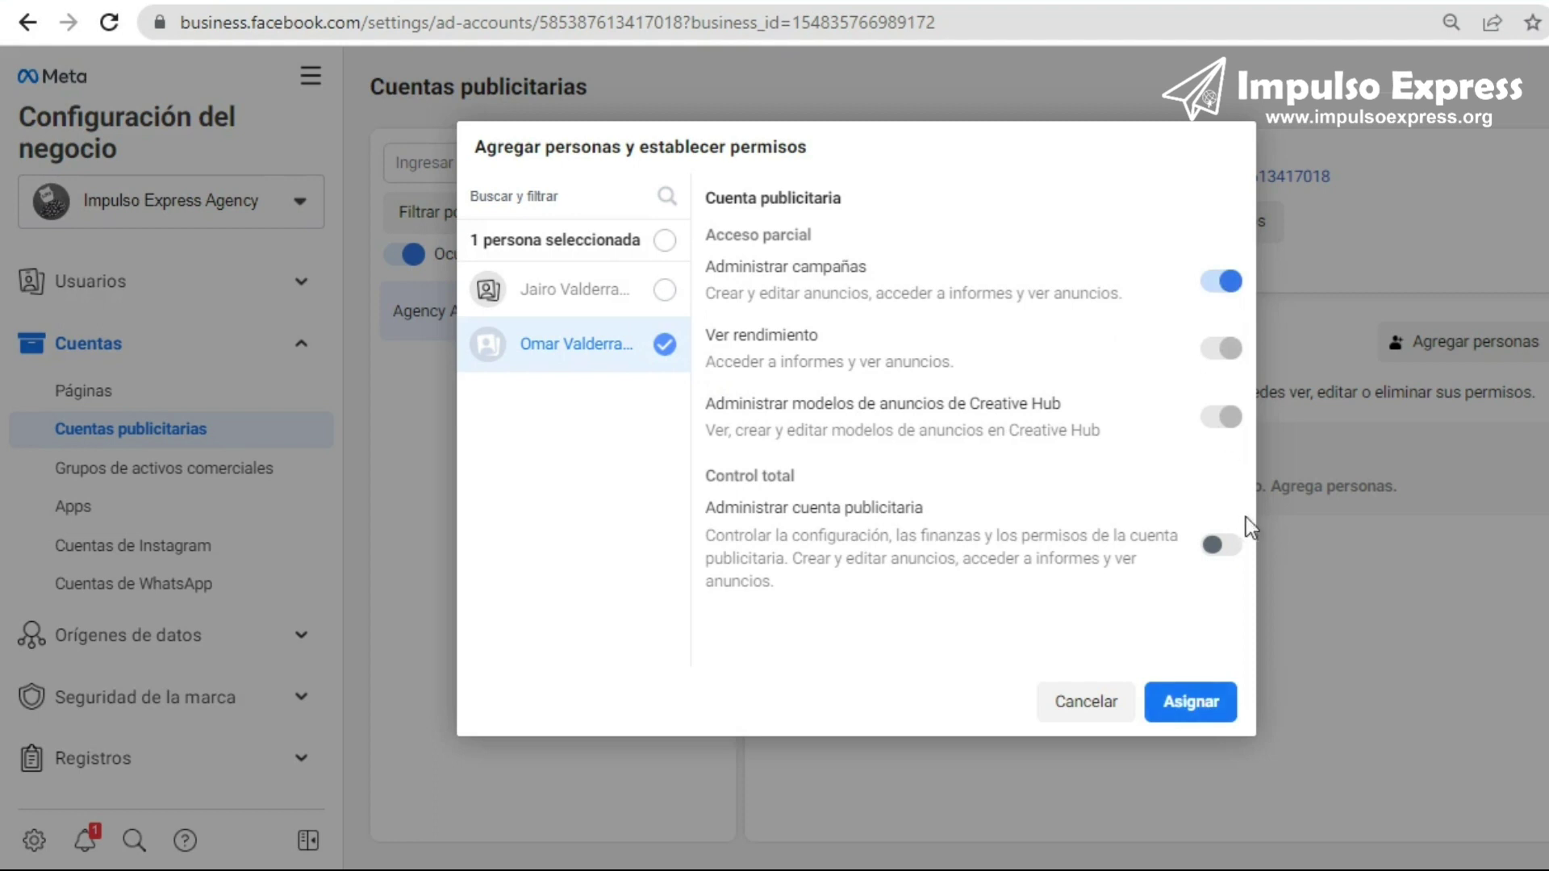
{"action": "left_click", "coordinate": [1237, 555]}
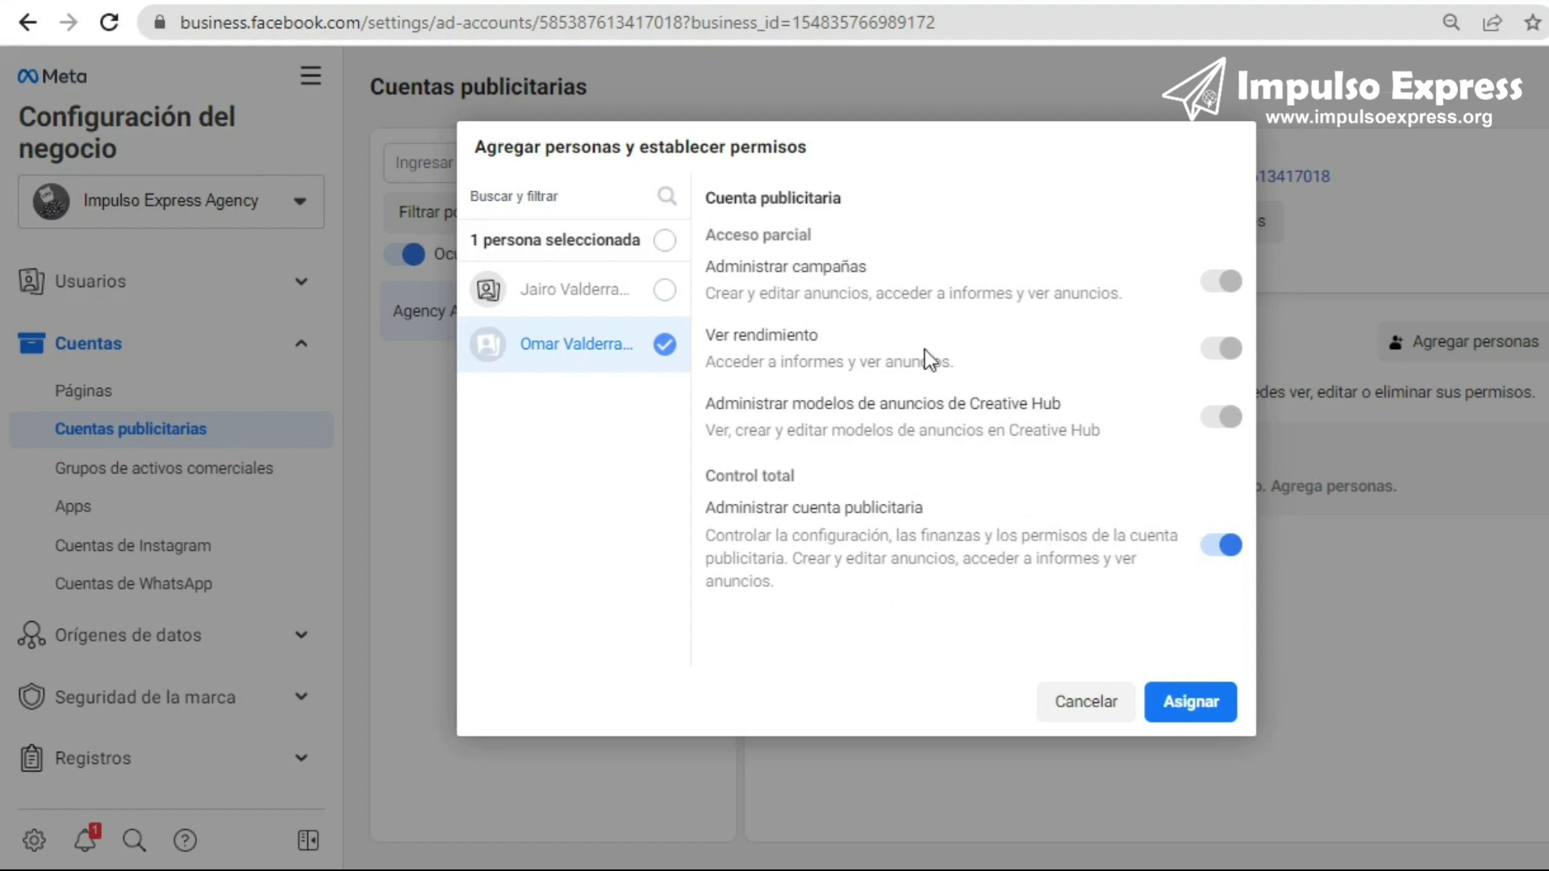
{"action": "left_click", "coordinate": [1191, 702]}
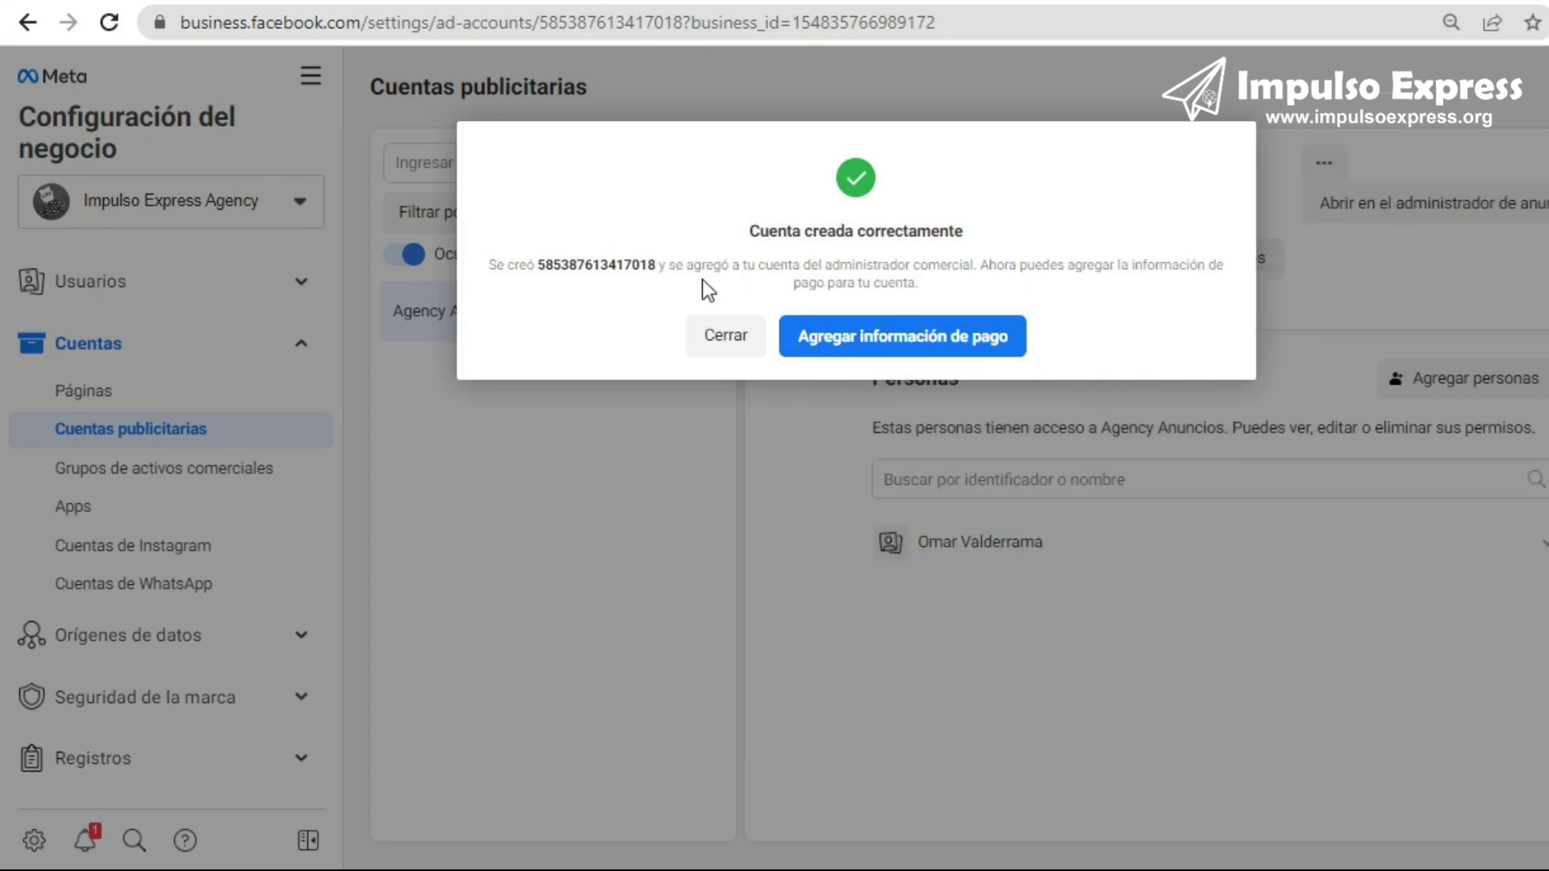
- Start adding payment information with Perú, Nuevo sol peruano and Hora de Lima, choosing Tarjeta de débito o crédito as the method
{"action": "left_click", "coordinate": [917, 355]}
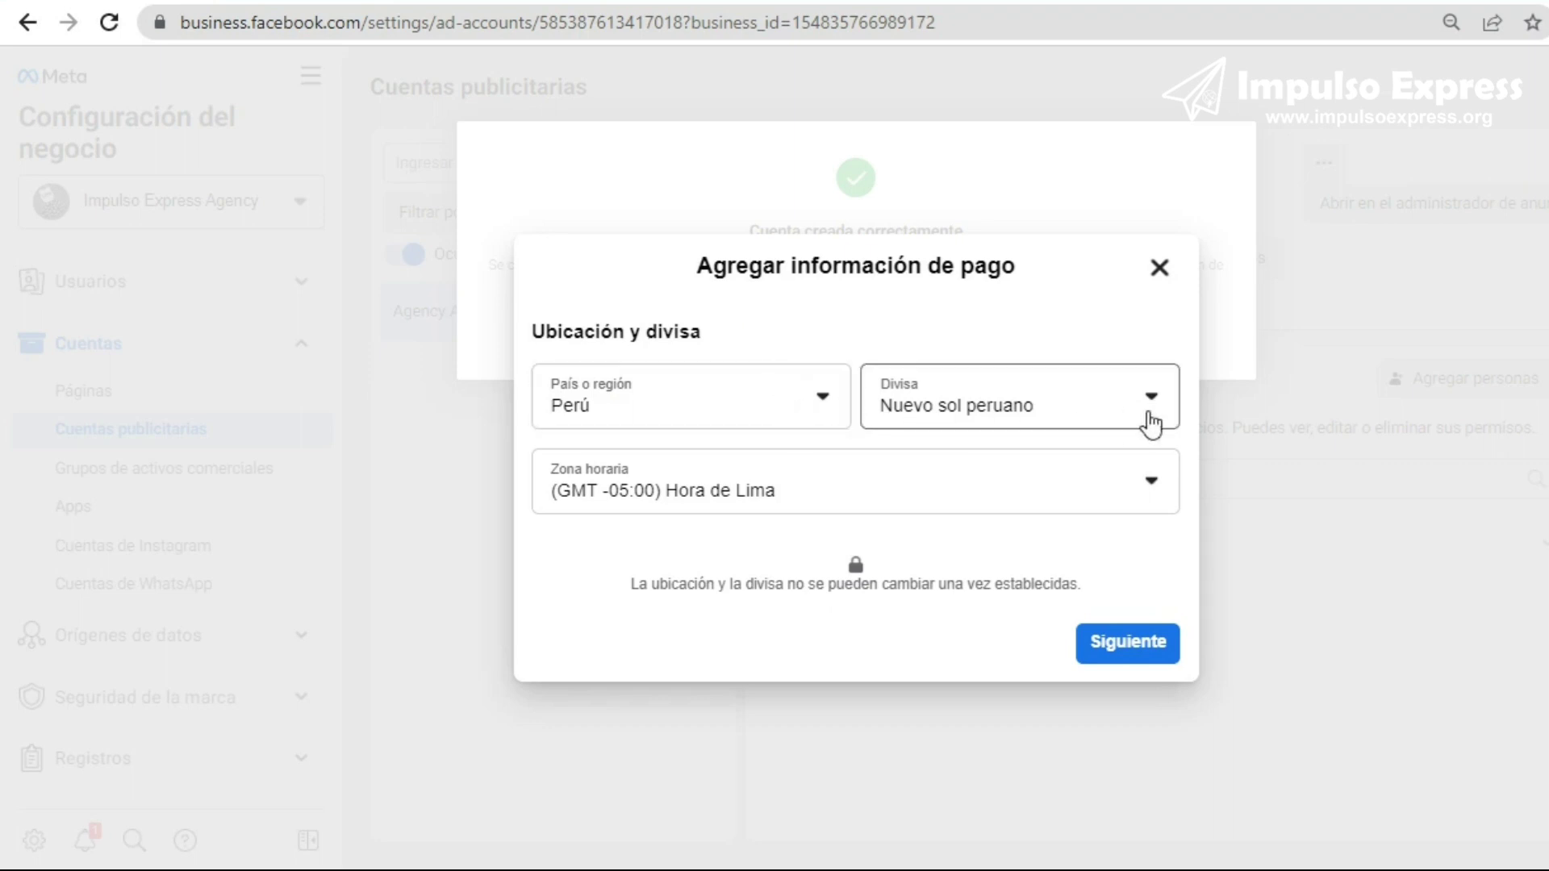
{"action": "left_click", "coordinate": [1100, 650]}
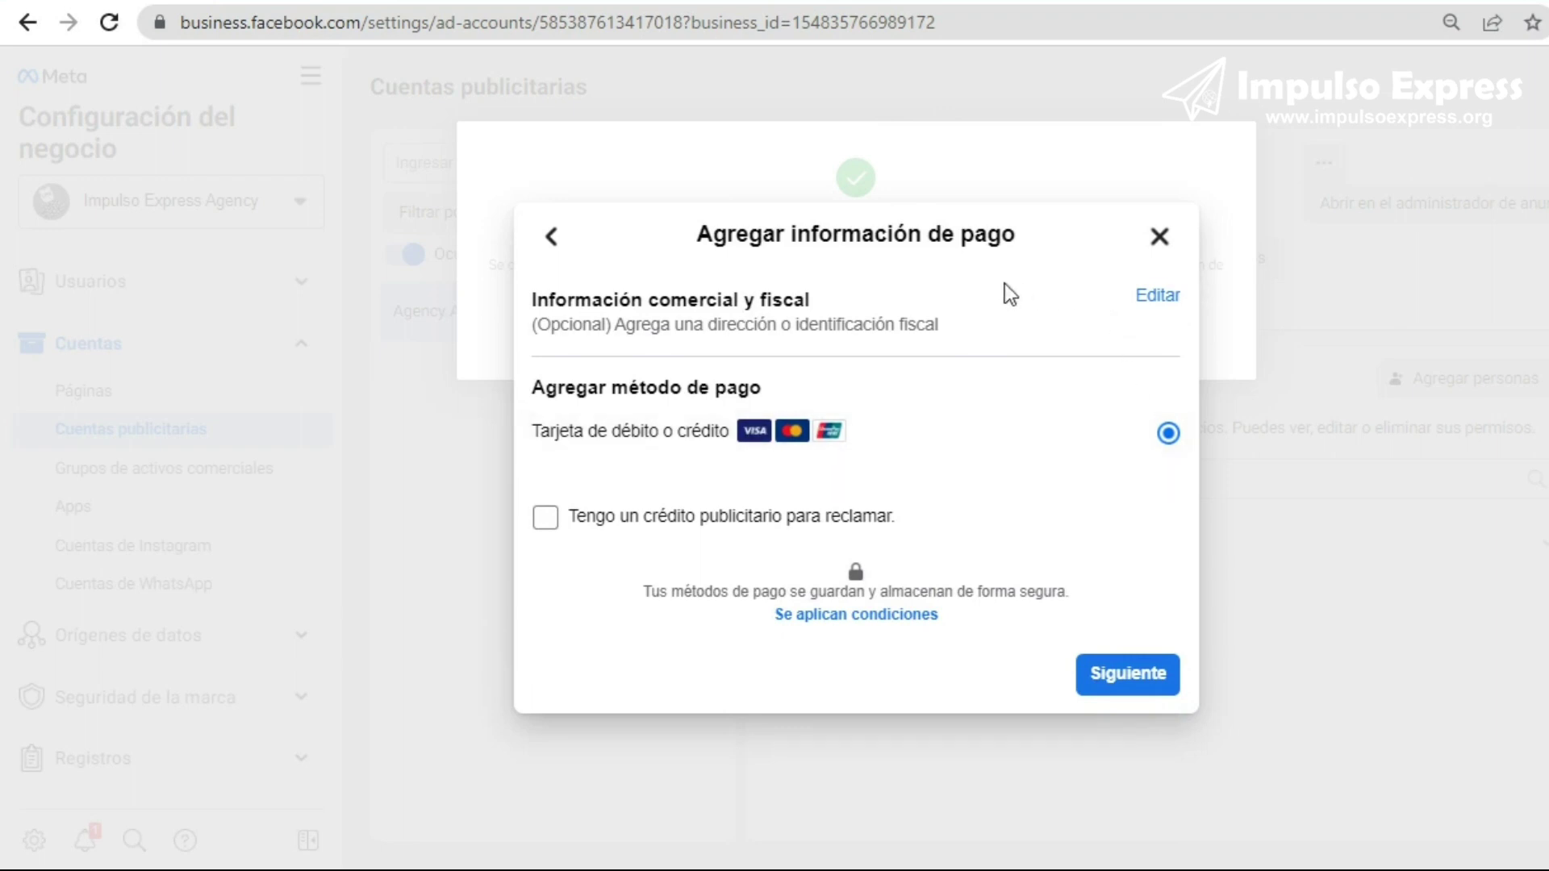
{"action": "left_click", "coordinate": [1166, 436]}
{"action": "left_click", "coordinate": [1154, 674]}
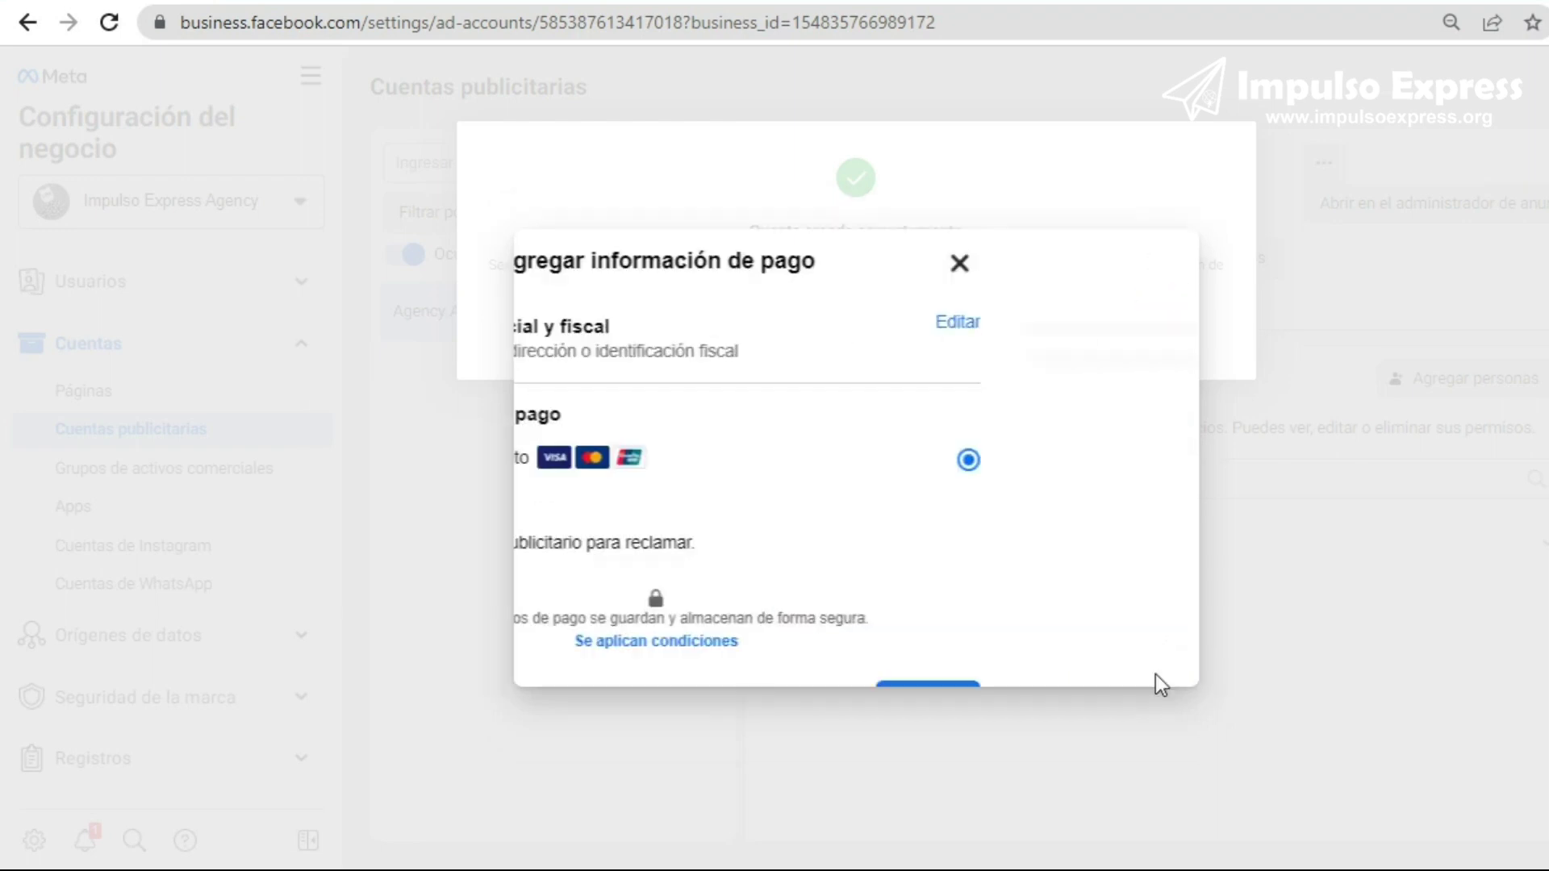
- Review the card form's name, number, expiry and CVV fields, and leave the payment setup without saving
{"action": "left_click", "coordinate": [821, 364]}
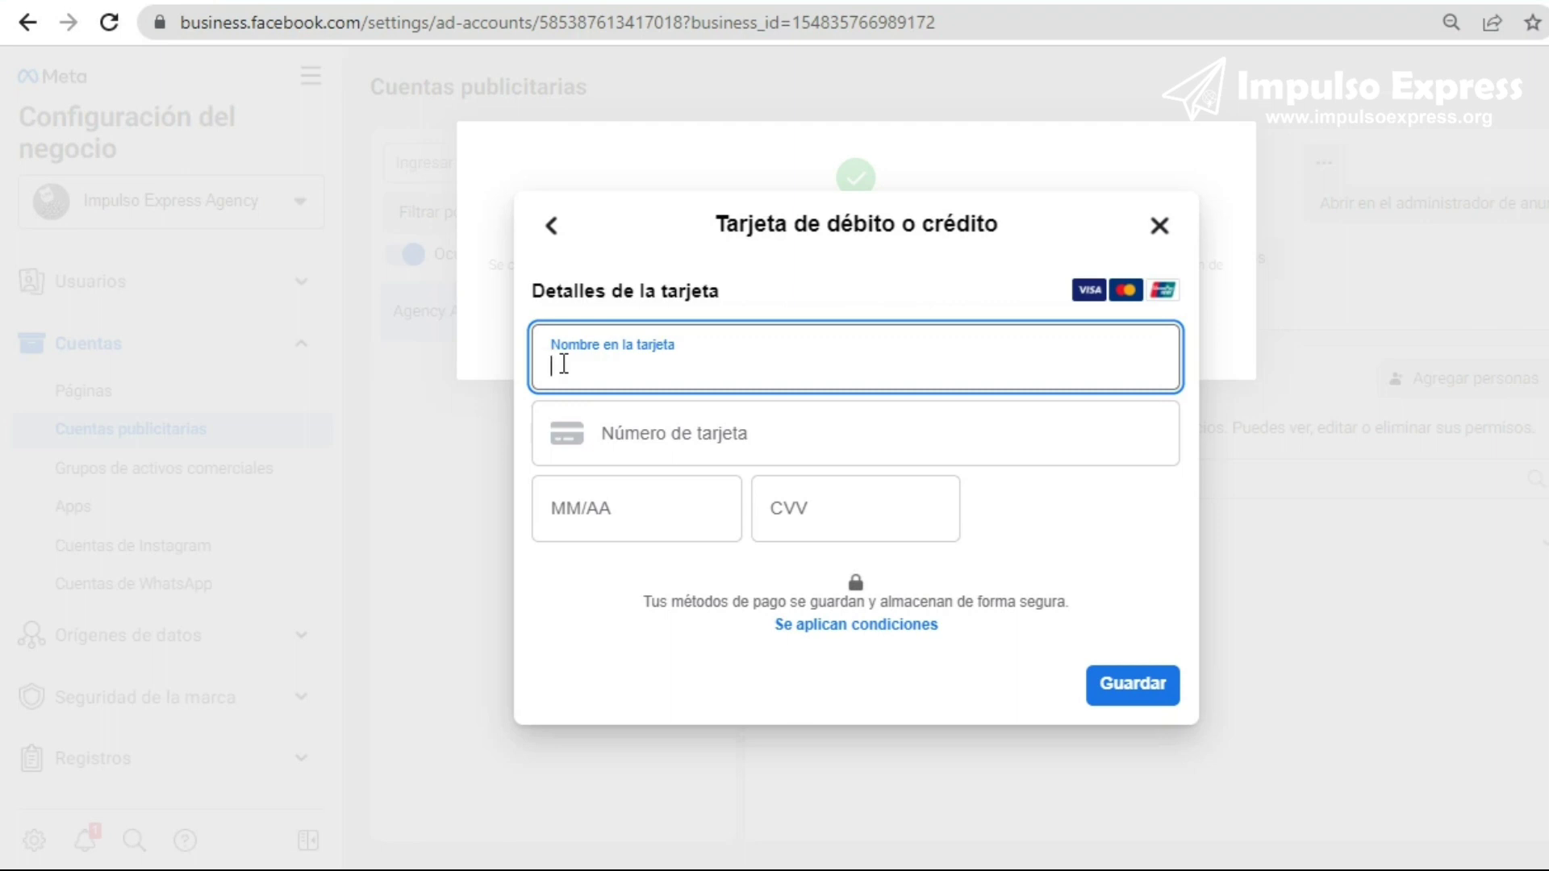
{"action": "left_click", "coordinate": [705, 435]}
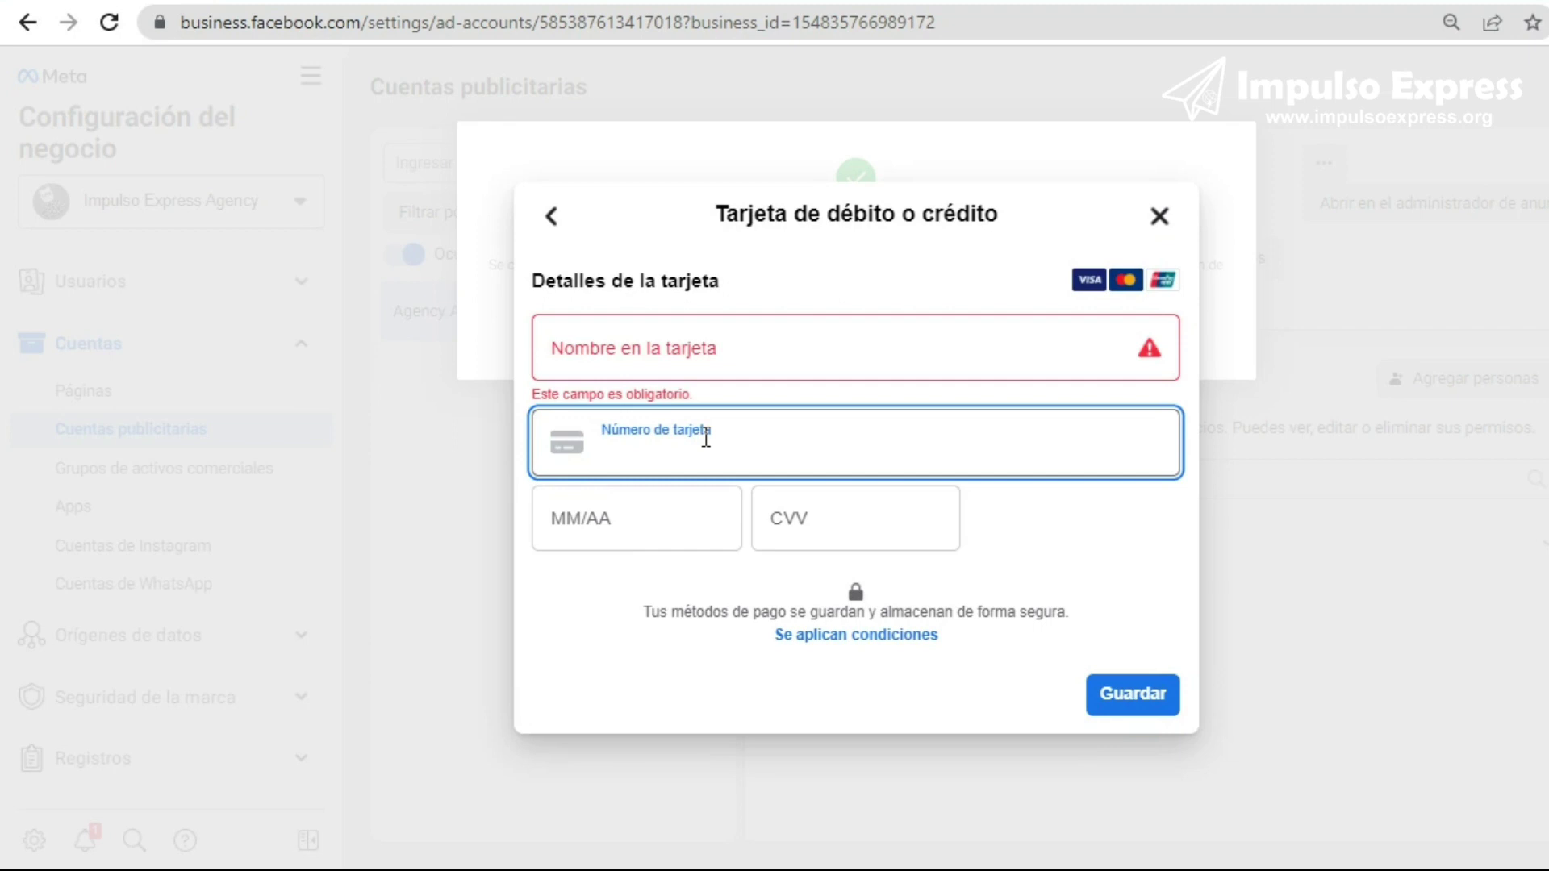
{"action": "left_click", "coordinate": [667, 518]}
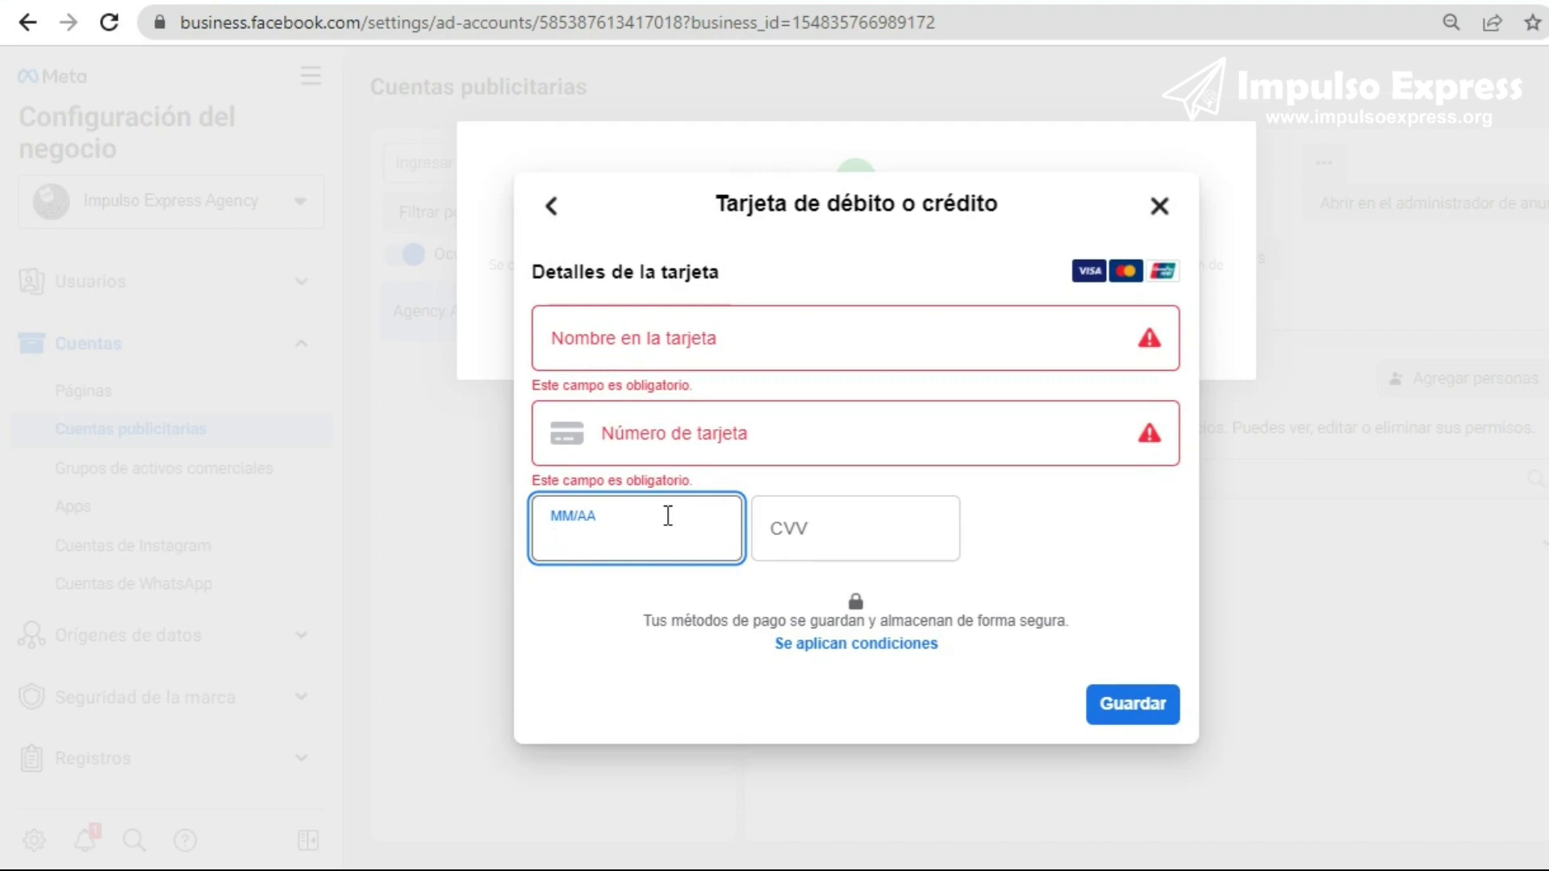
{"action": "left_click", "coordinate": [788, 539]}
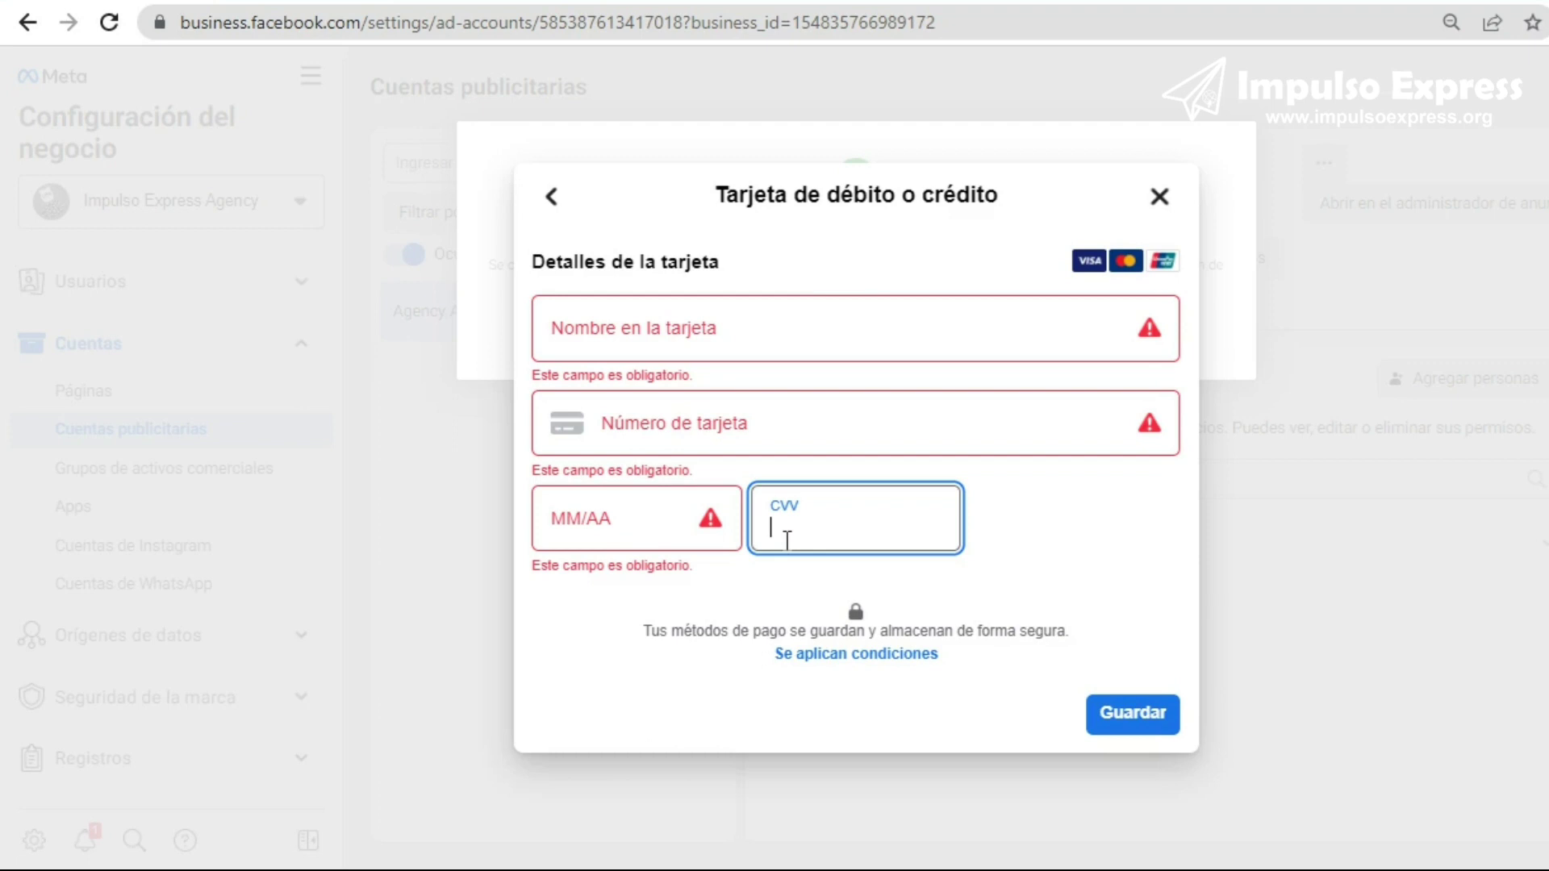
{"action": "left_click", "coordinate": [1081, 530]}
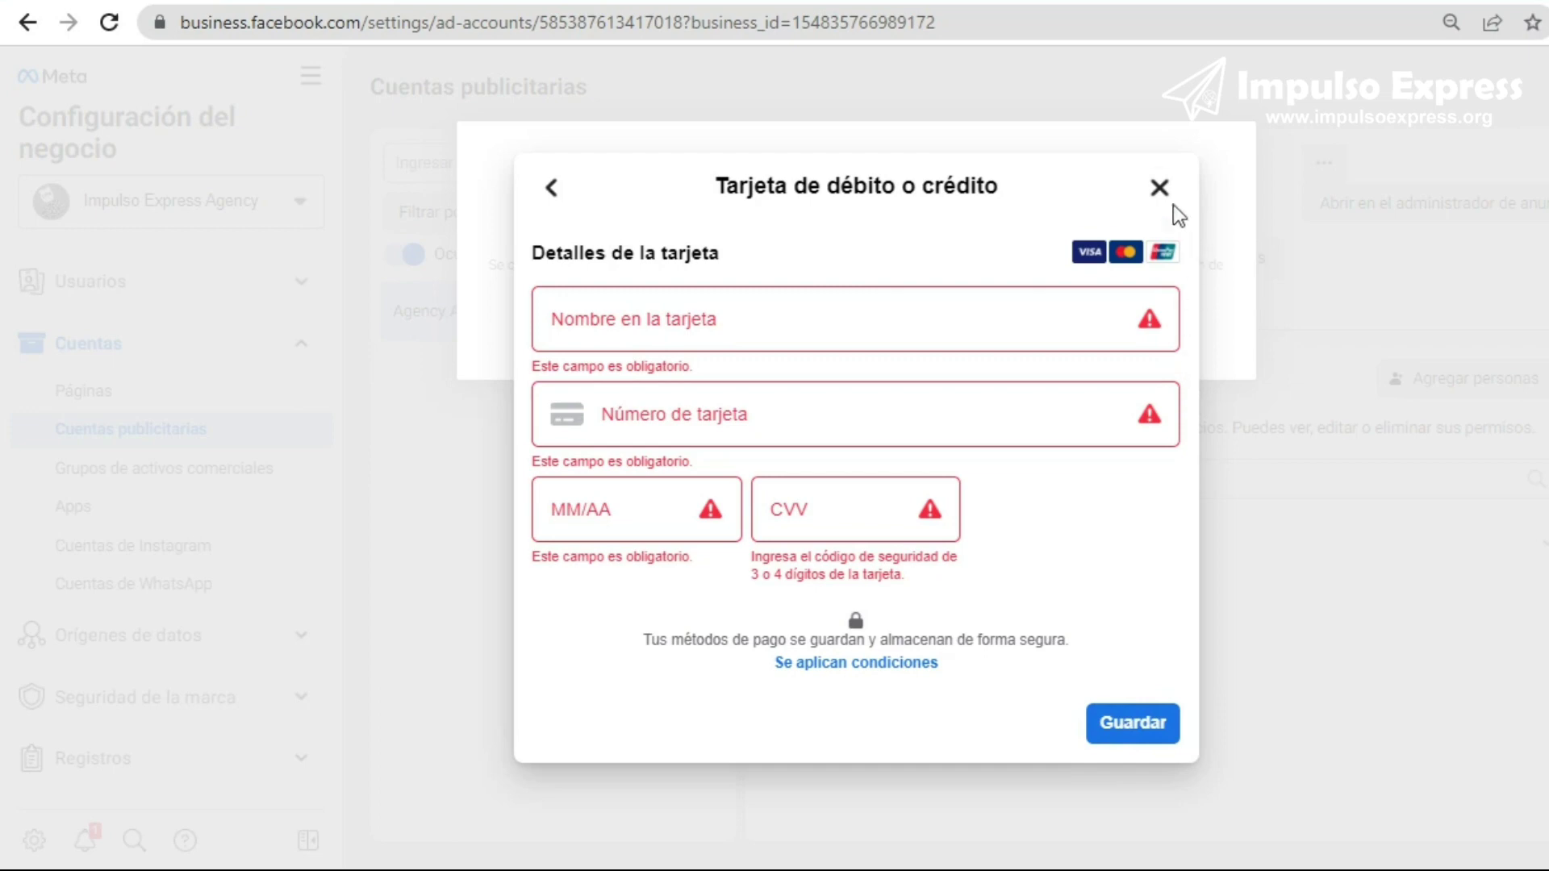
{"action": "left_click", "coordinate": [1159, 187]}
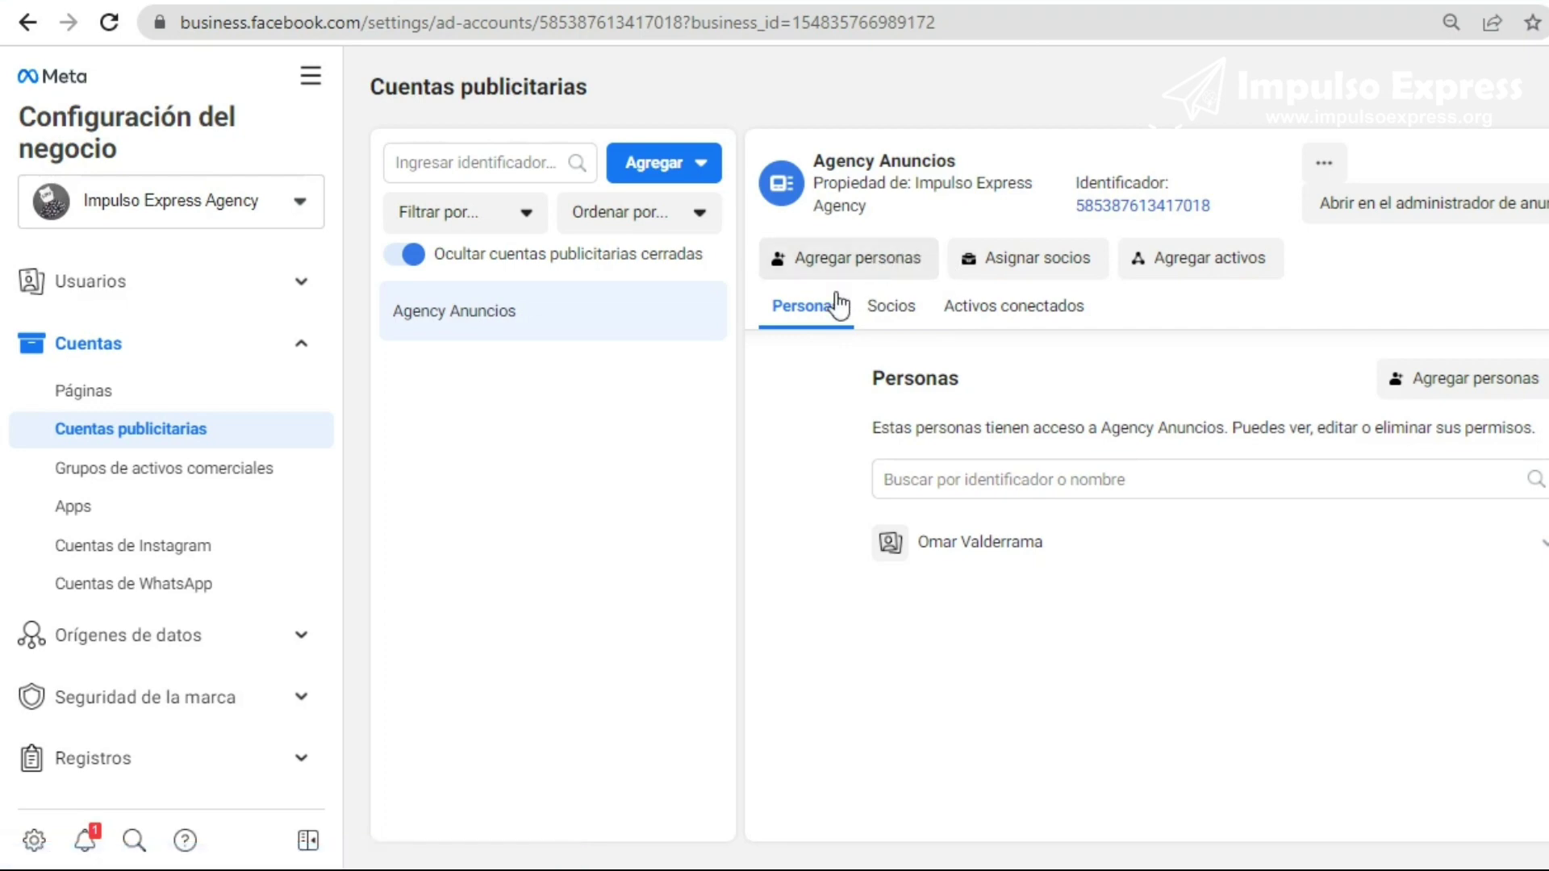
- Check which people and permissions can be assigned to Agency Anuncios, and close the dialog without changes
{"action": "left_click", "coordinate": [858, 256]}
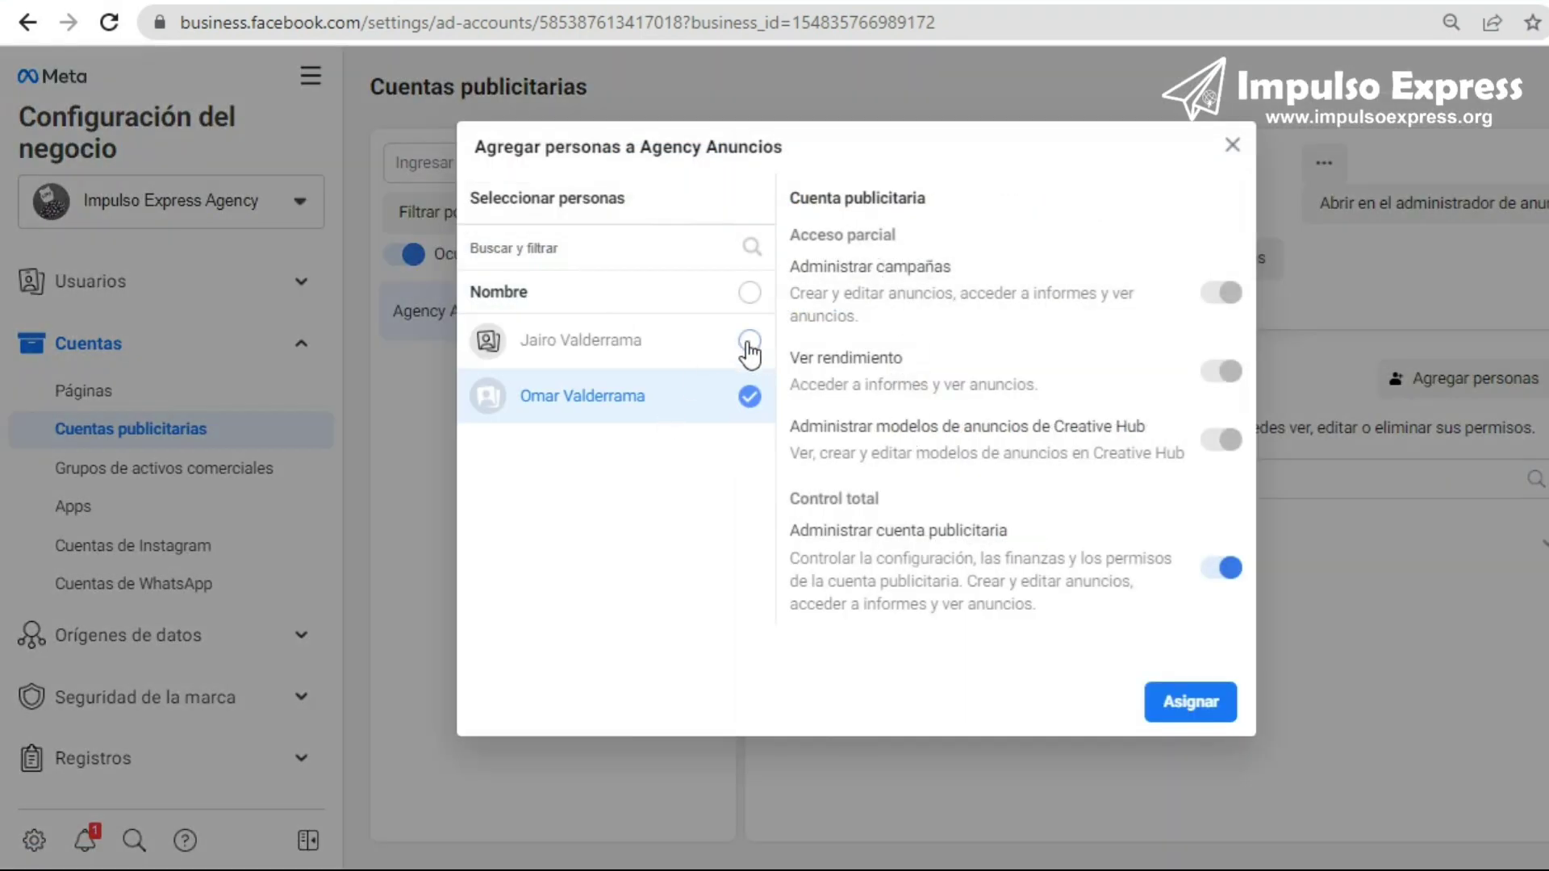
{"action": "left_click", "coordinate": [1230, 148]}
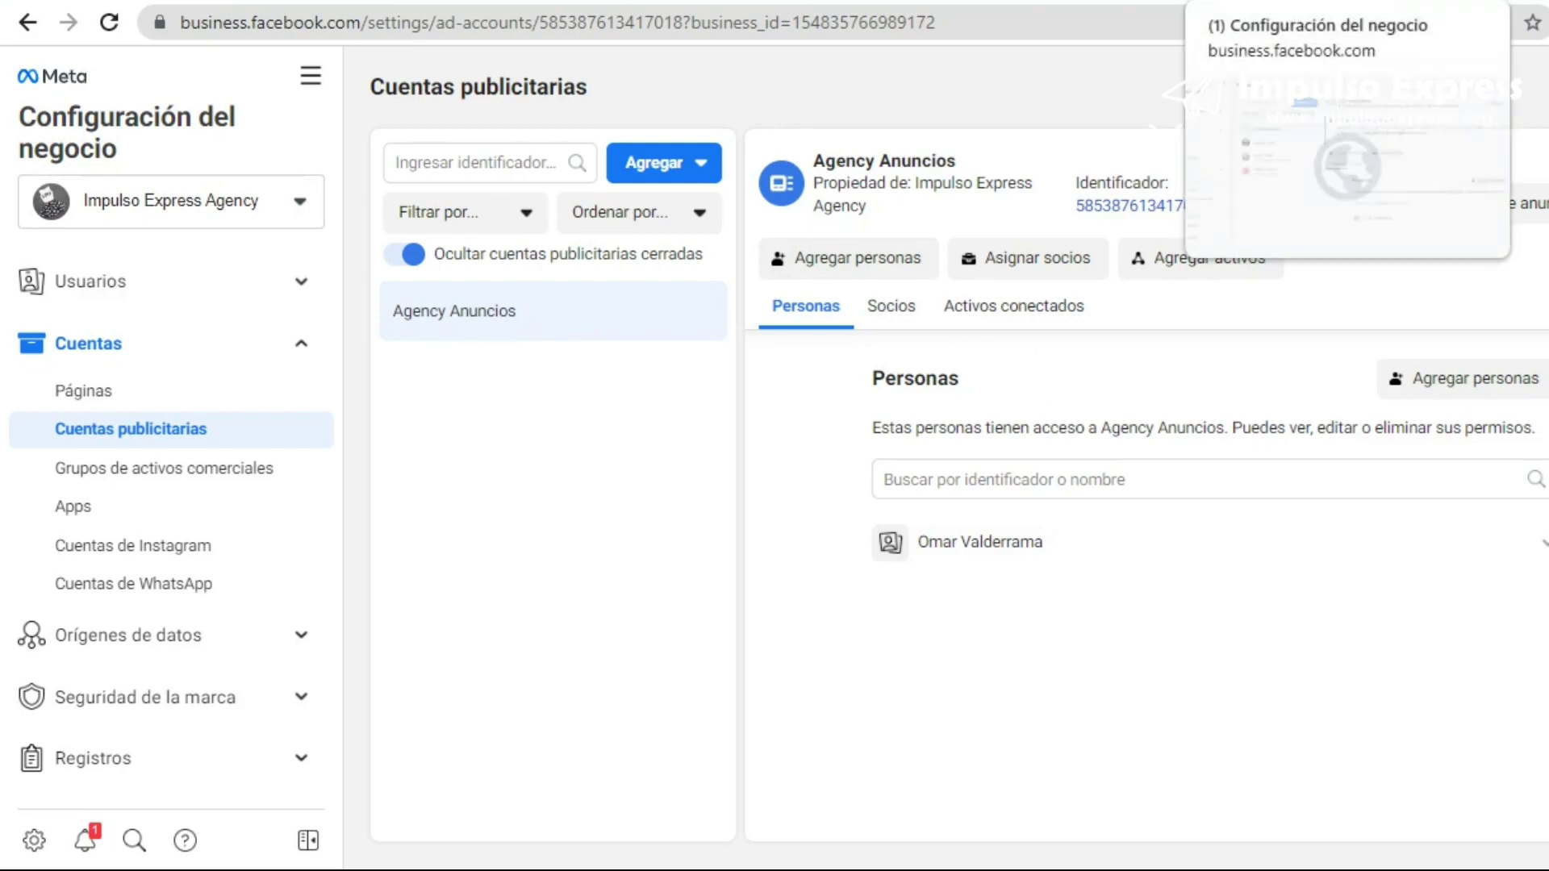
- Open Facebook in a new browser tab, go from its home page to Administrador de anuncios, and dismiss the payment method notice
{"action": "left_click", "coordinate": [1248, 2]}
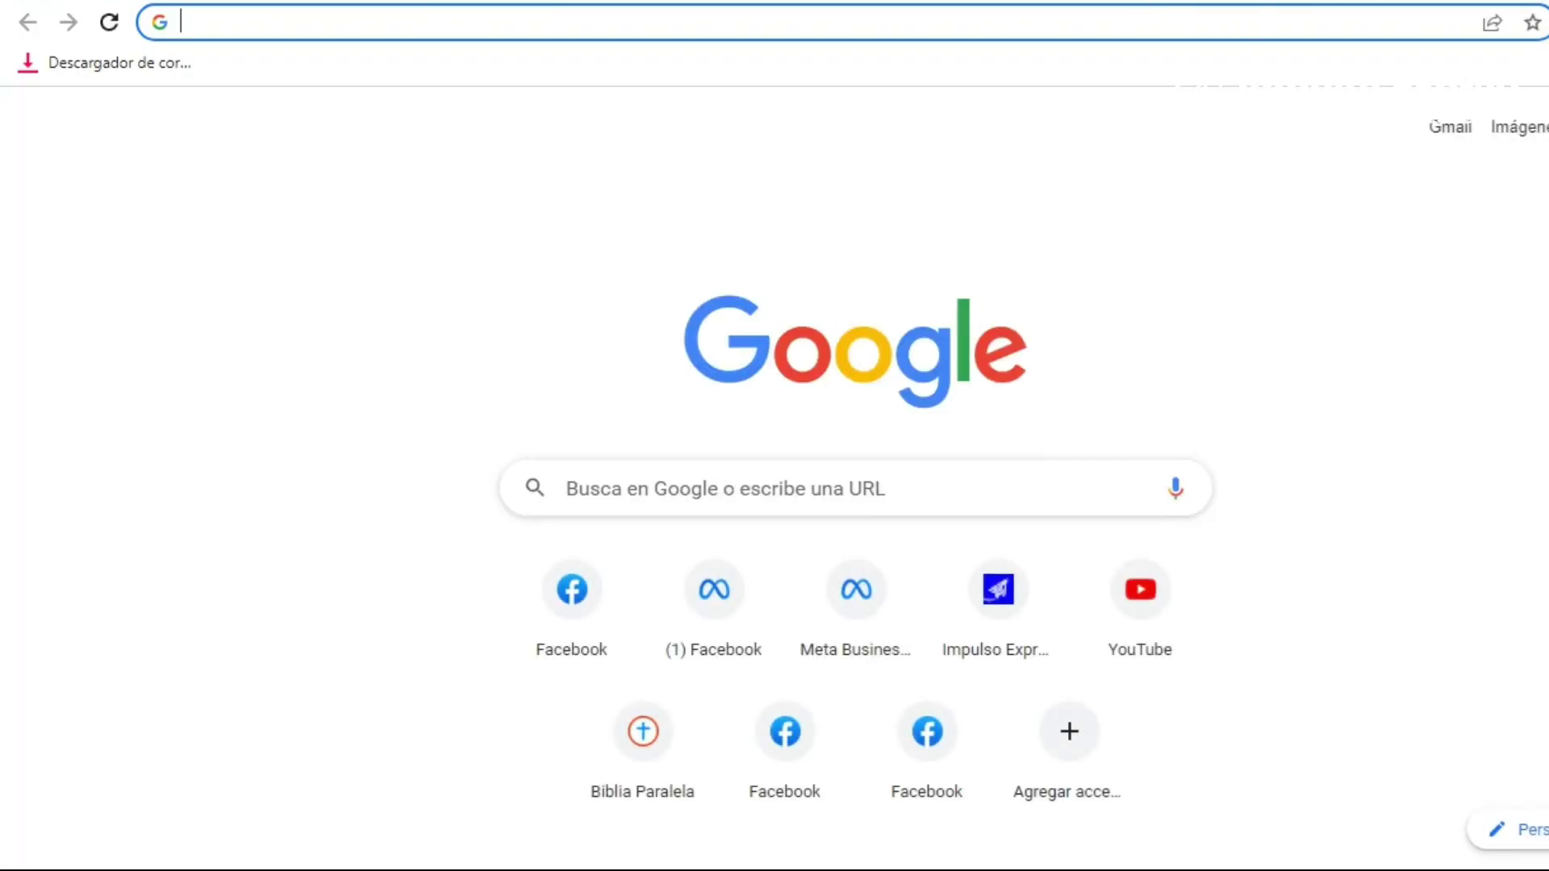
{"action": "left_click", "coordinate": [606, 579]}
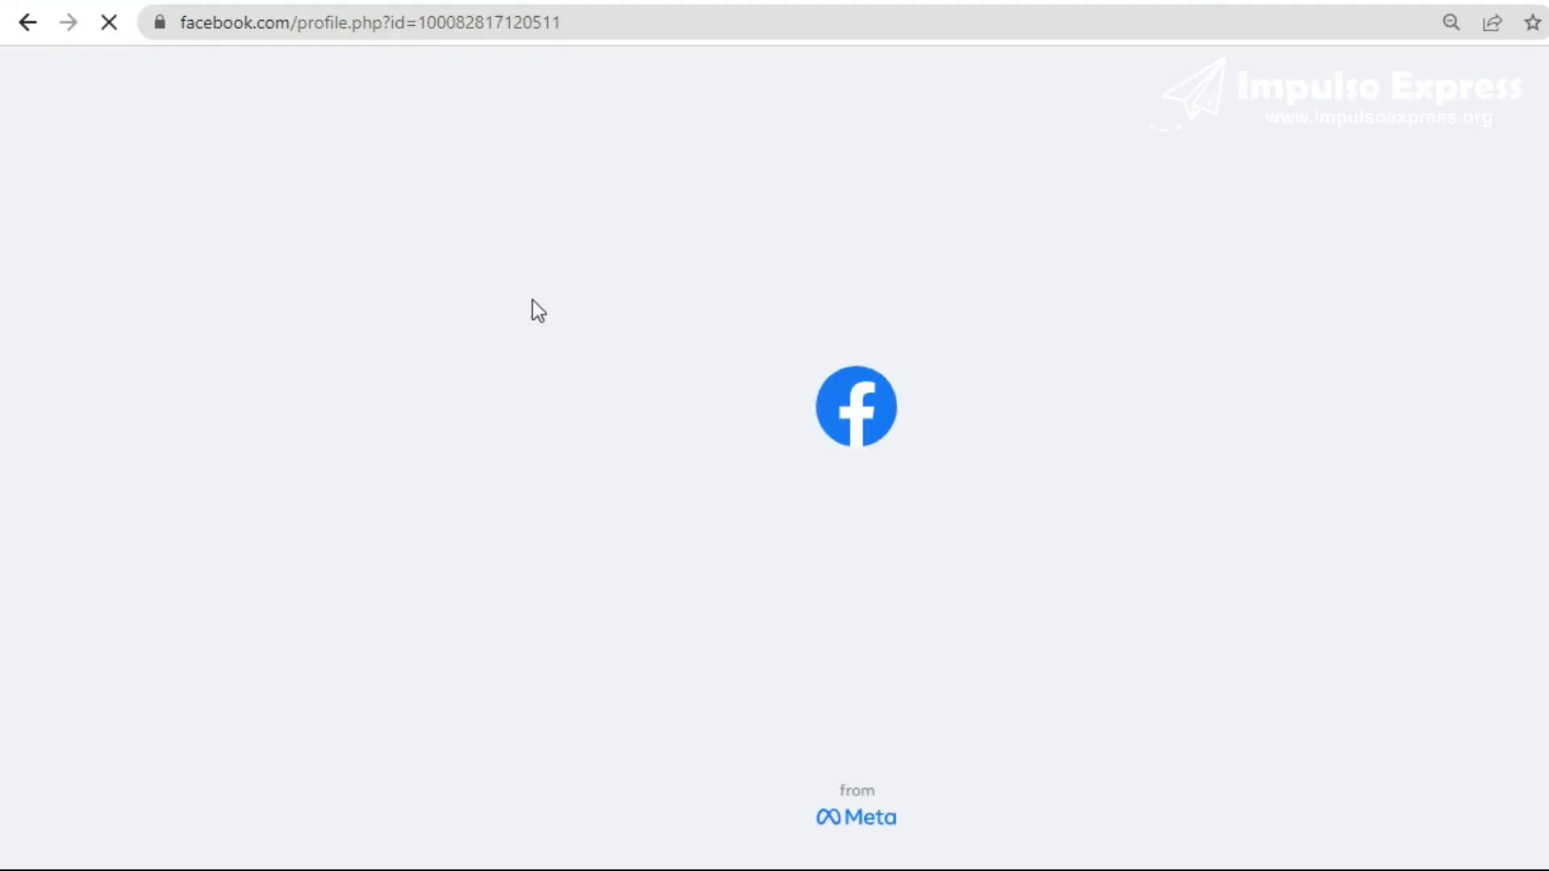
{"action": "scroll", "coordinate": [519, 277], "scroll_direction": "down", "scroll_amount": 4}
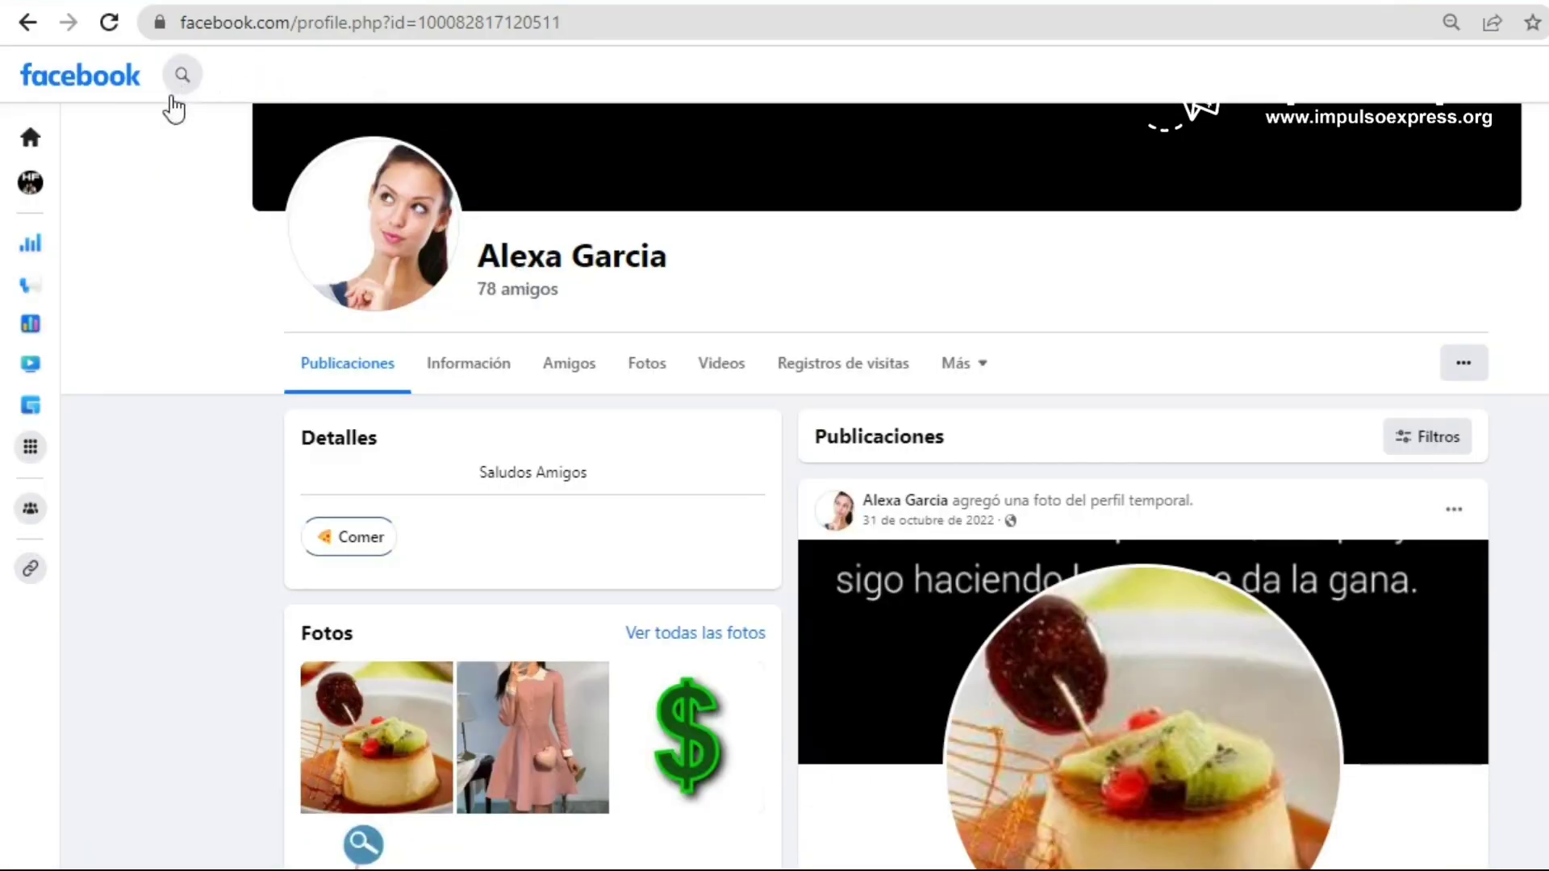
{"action": "left_click", "coordinate": [35, 145]}
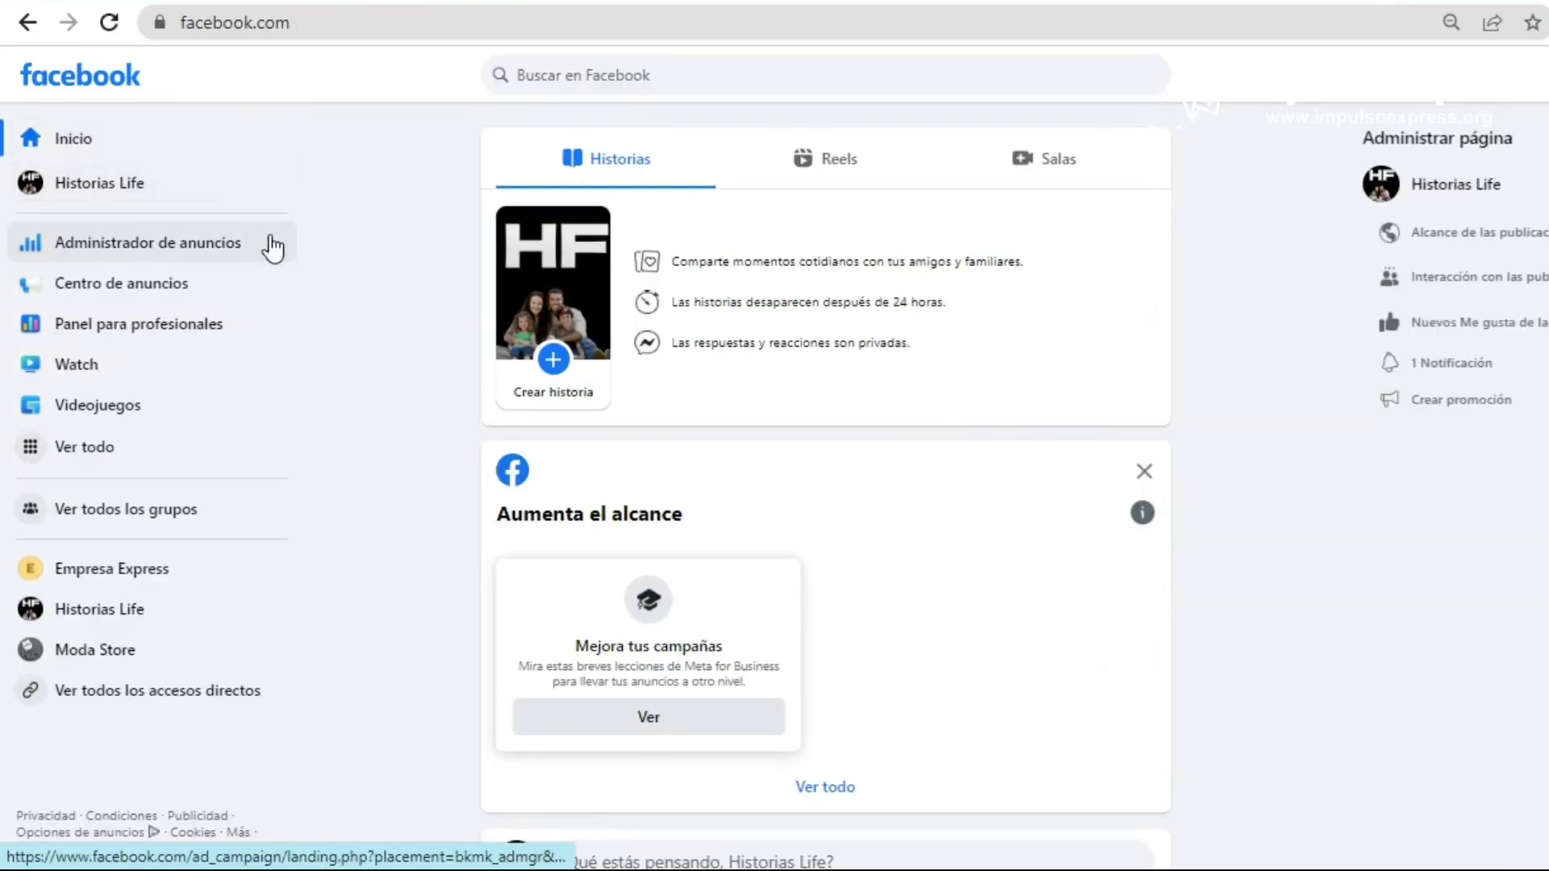
{"action": "left_click", "coordinate": [230, 245]}
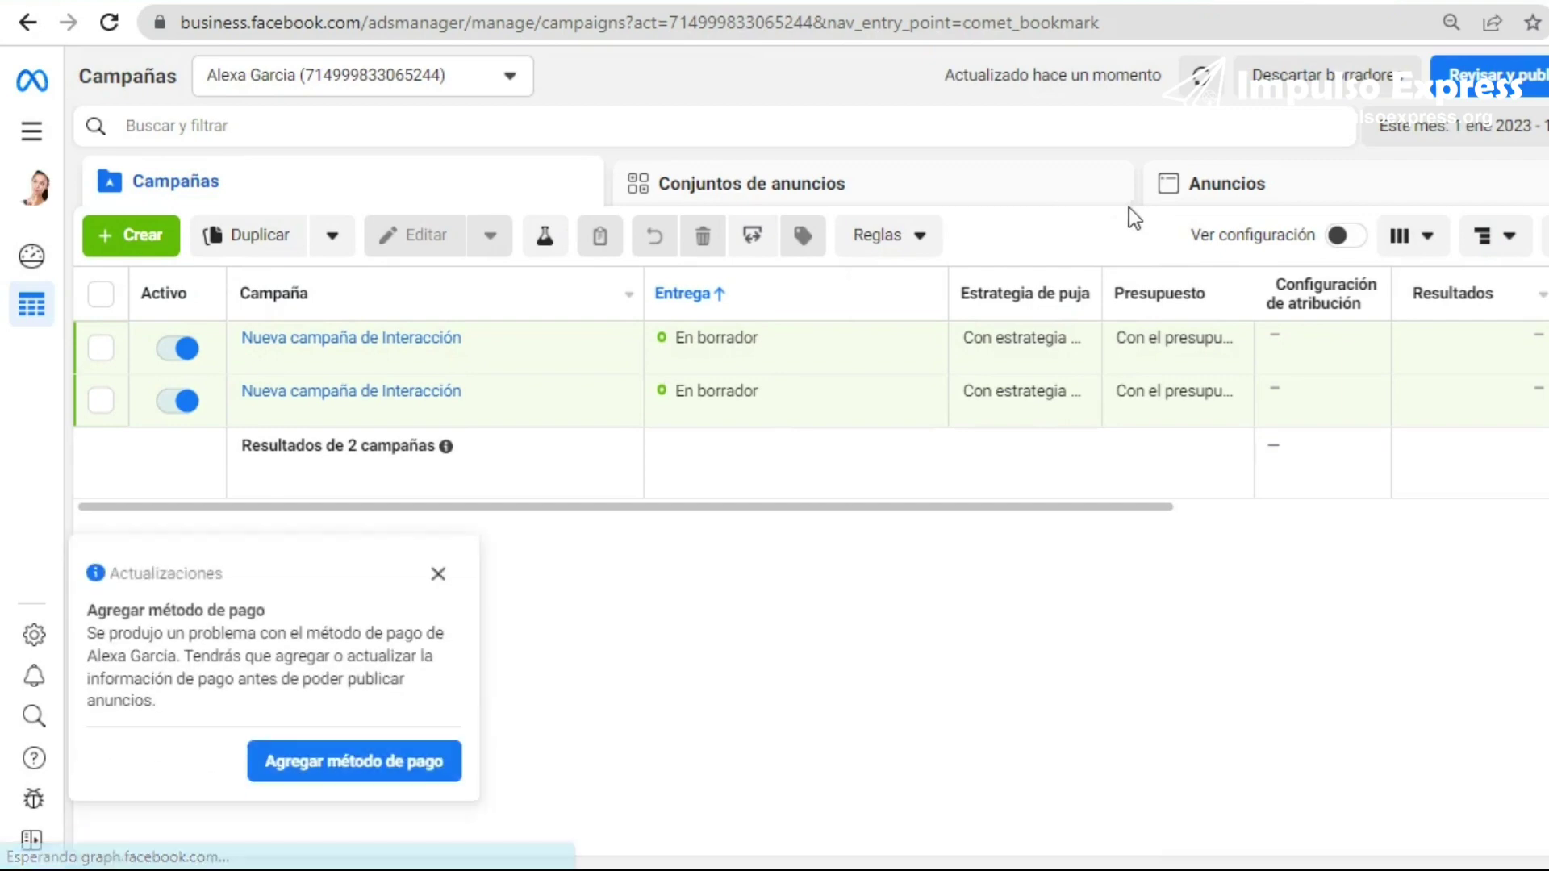
{"action": "left_click", "coordinate": [439, 574]}
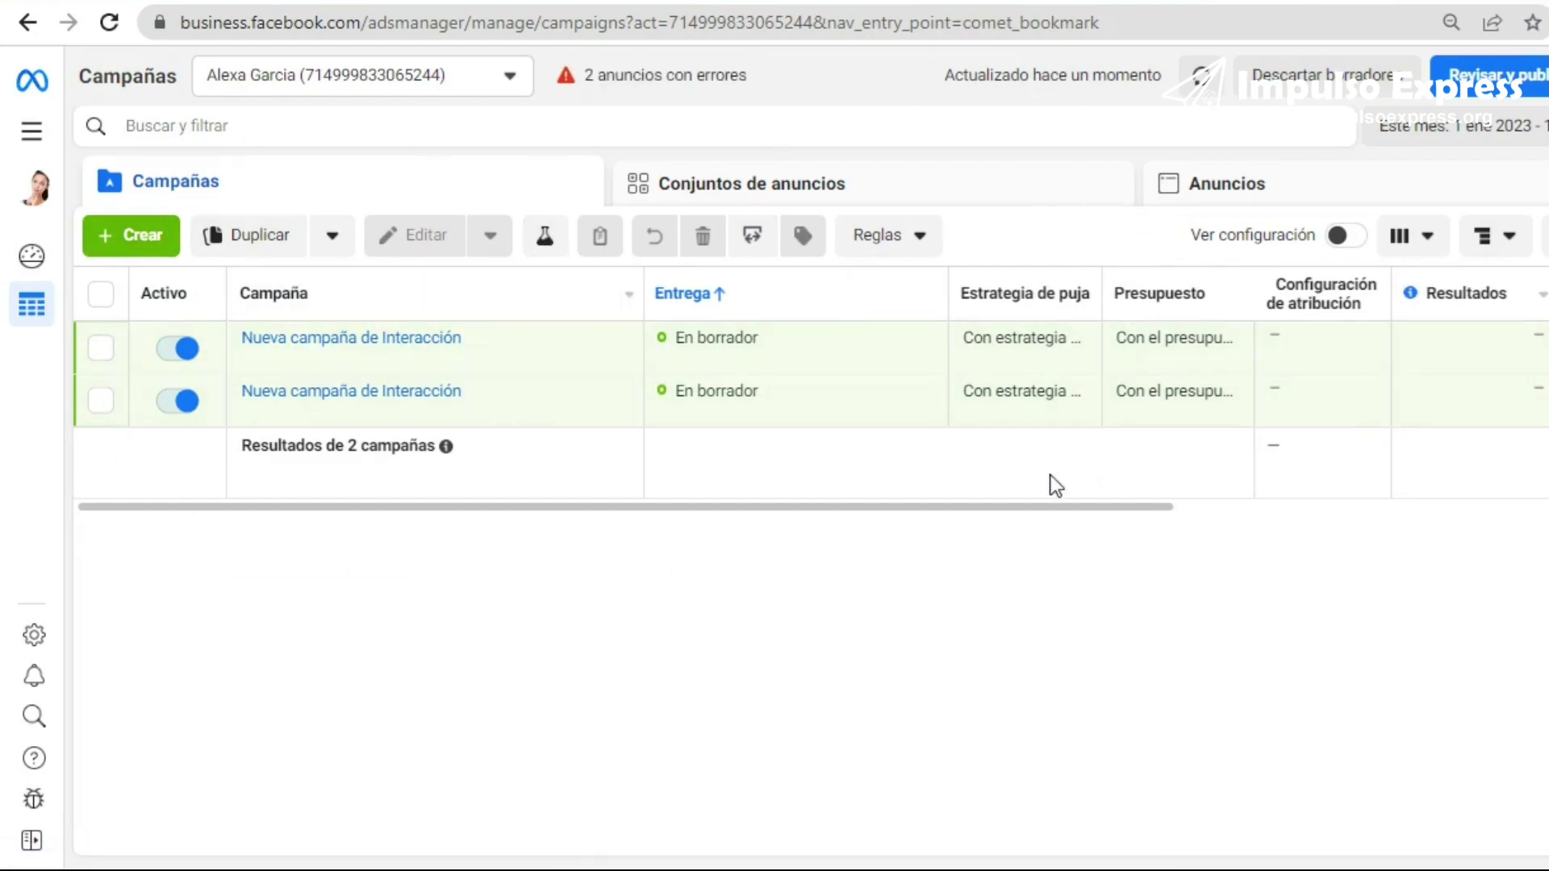
{"action": "left_click_drag", "start_coordinate": [1060, 501], "coordinate": [668, 523]}
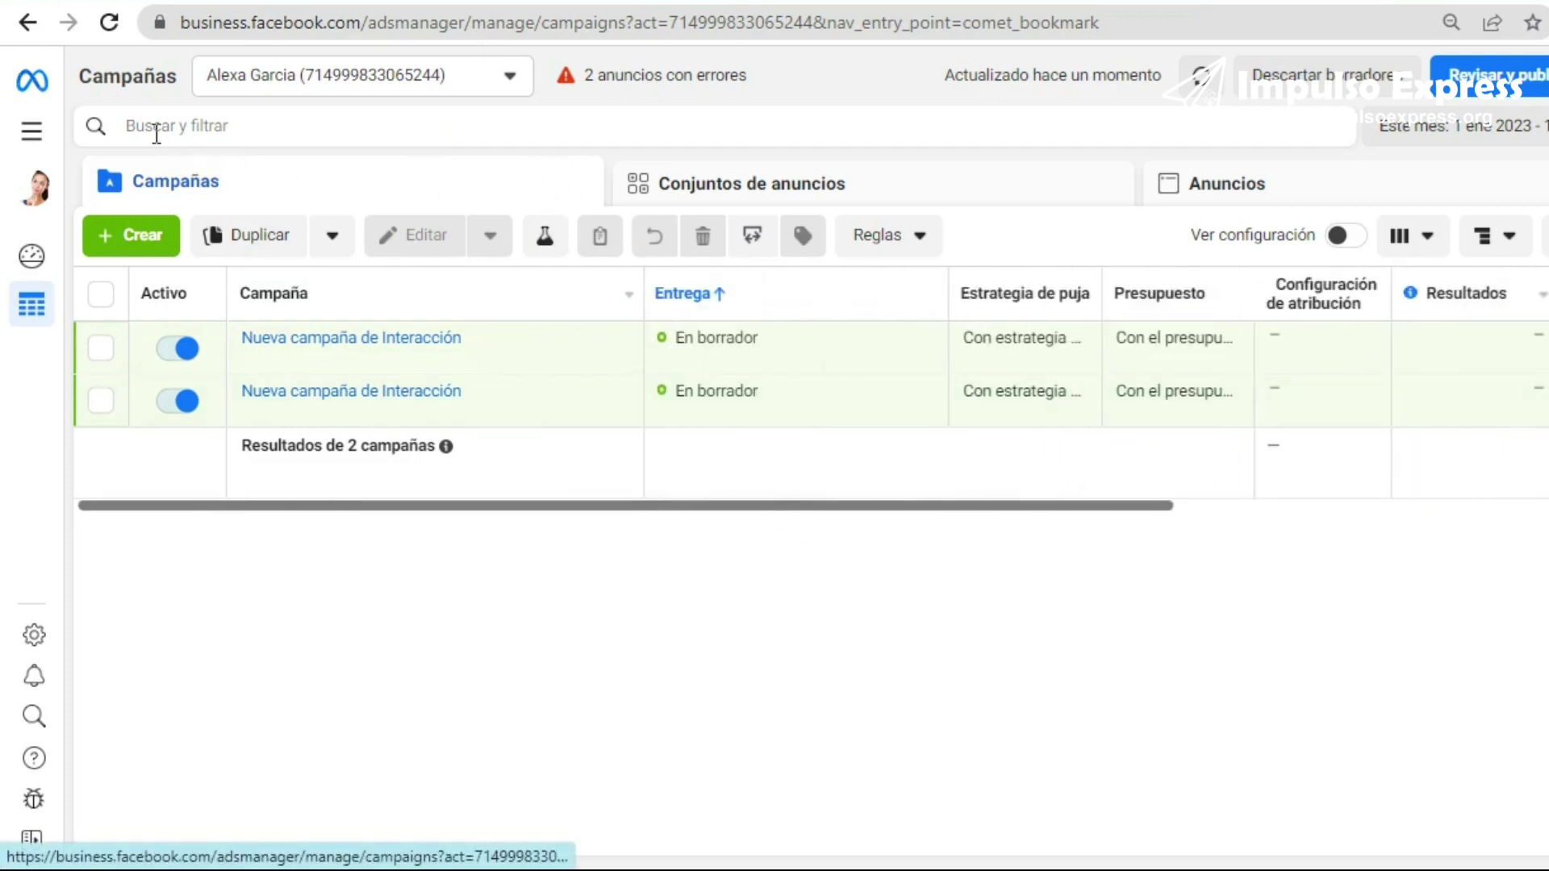
{"action": "left_click", "coordinate": [32, 131]}
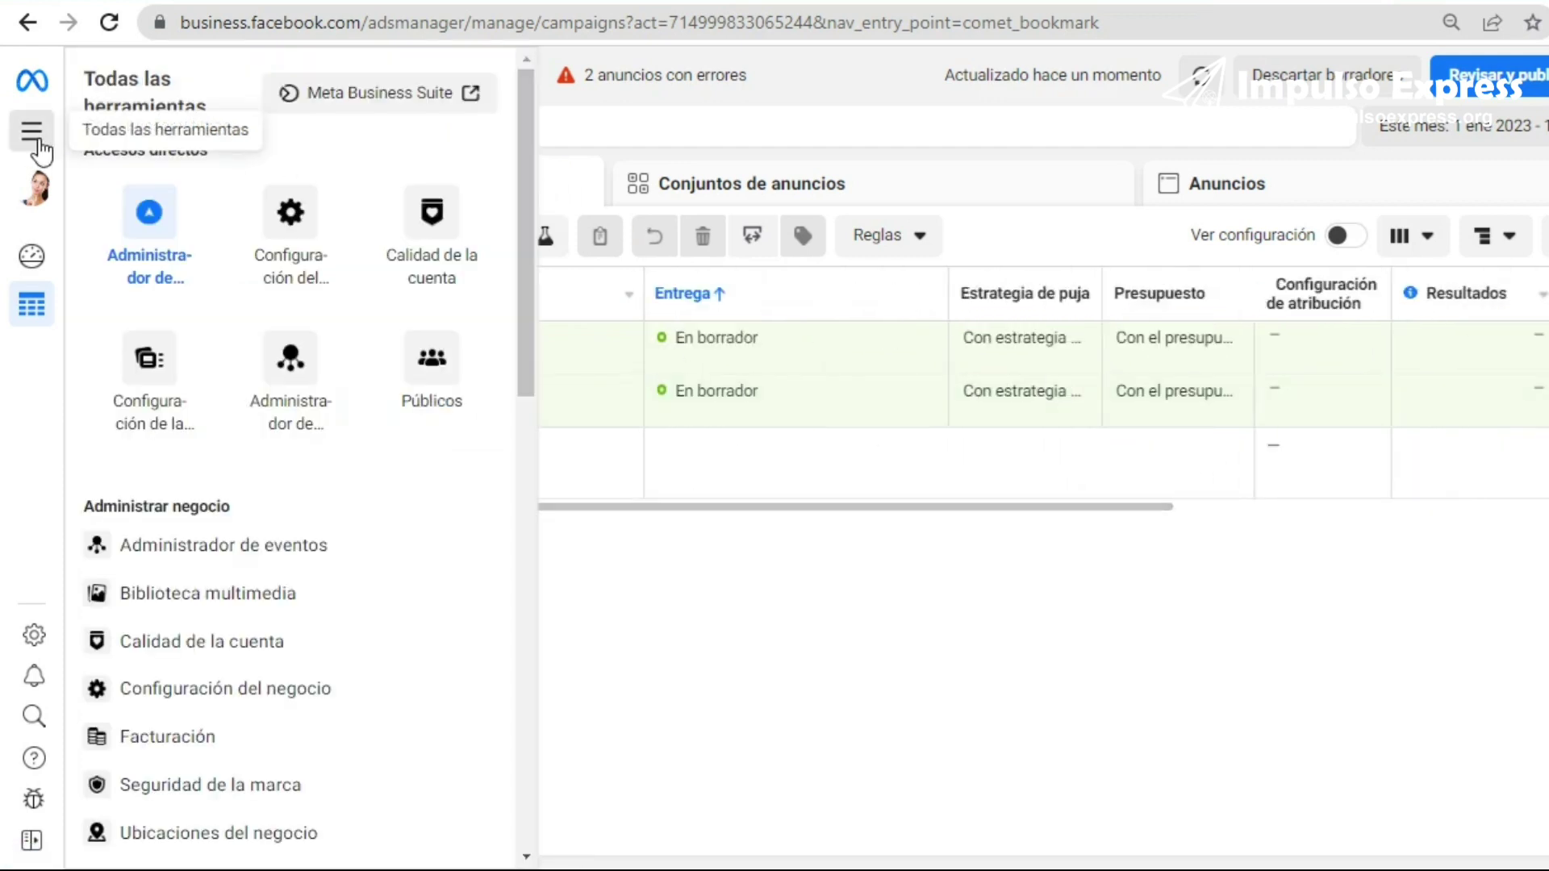
{"action": "left_click", "coordinate": [839, 75]}
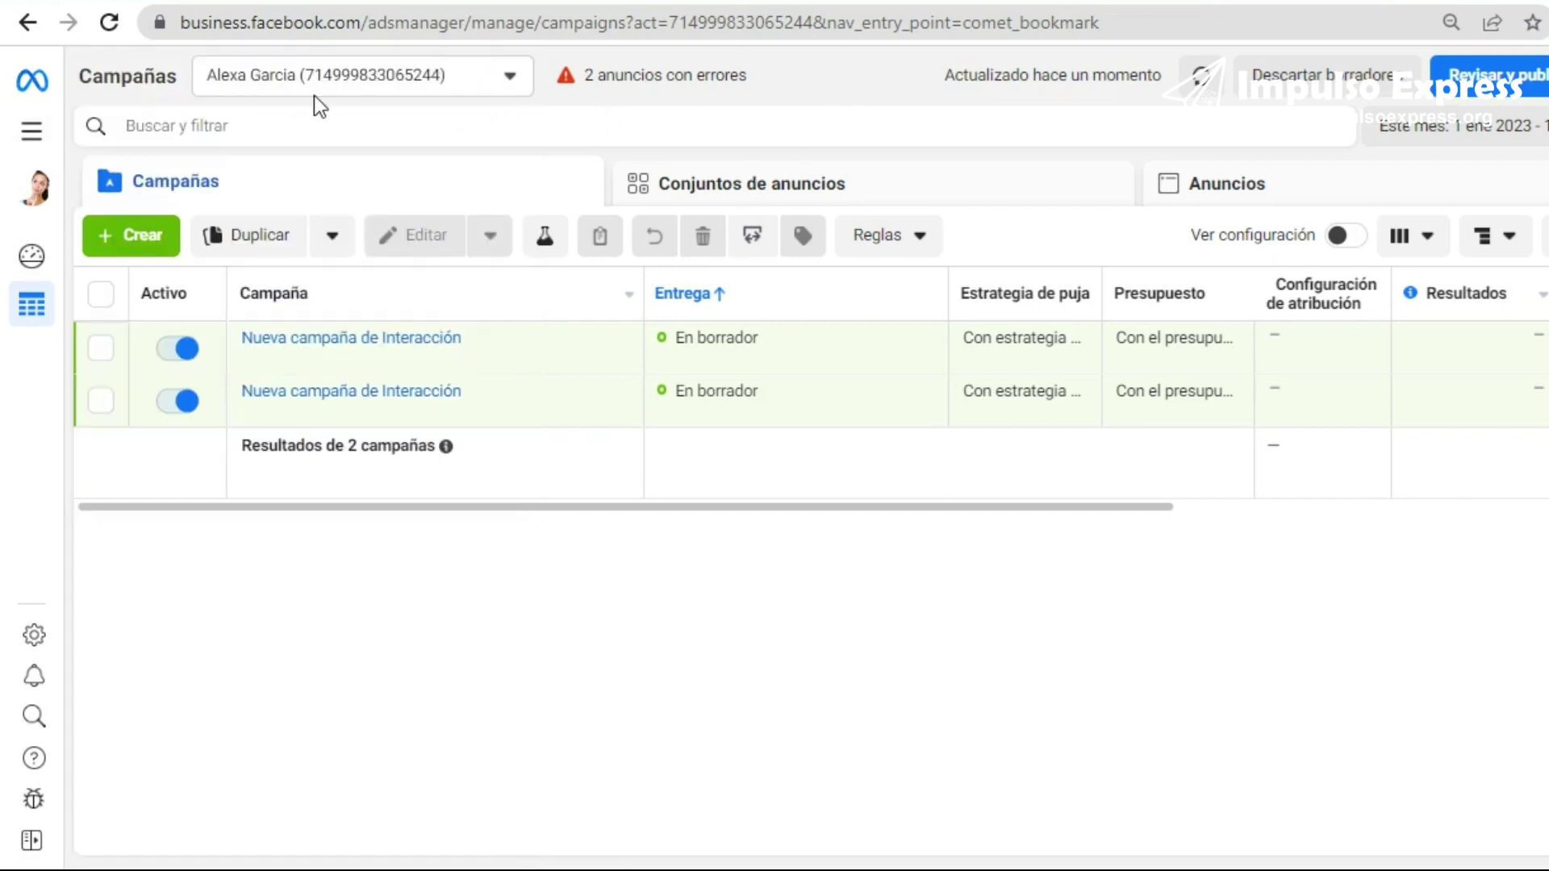
{"action": "left_click_drag", "start_coordinate": [104, 77], "coordinate": [196, 75]}
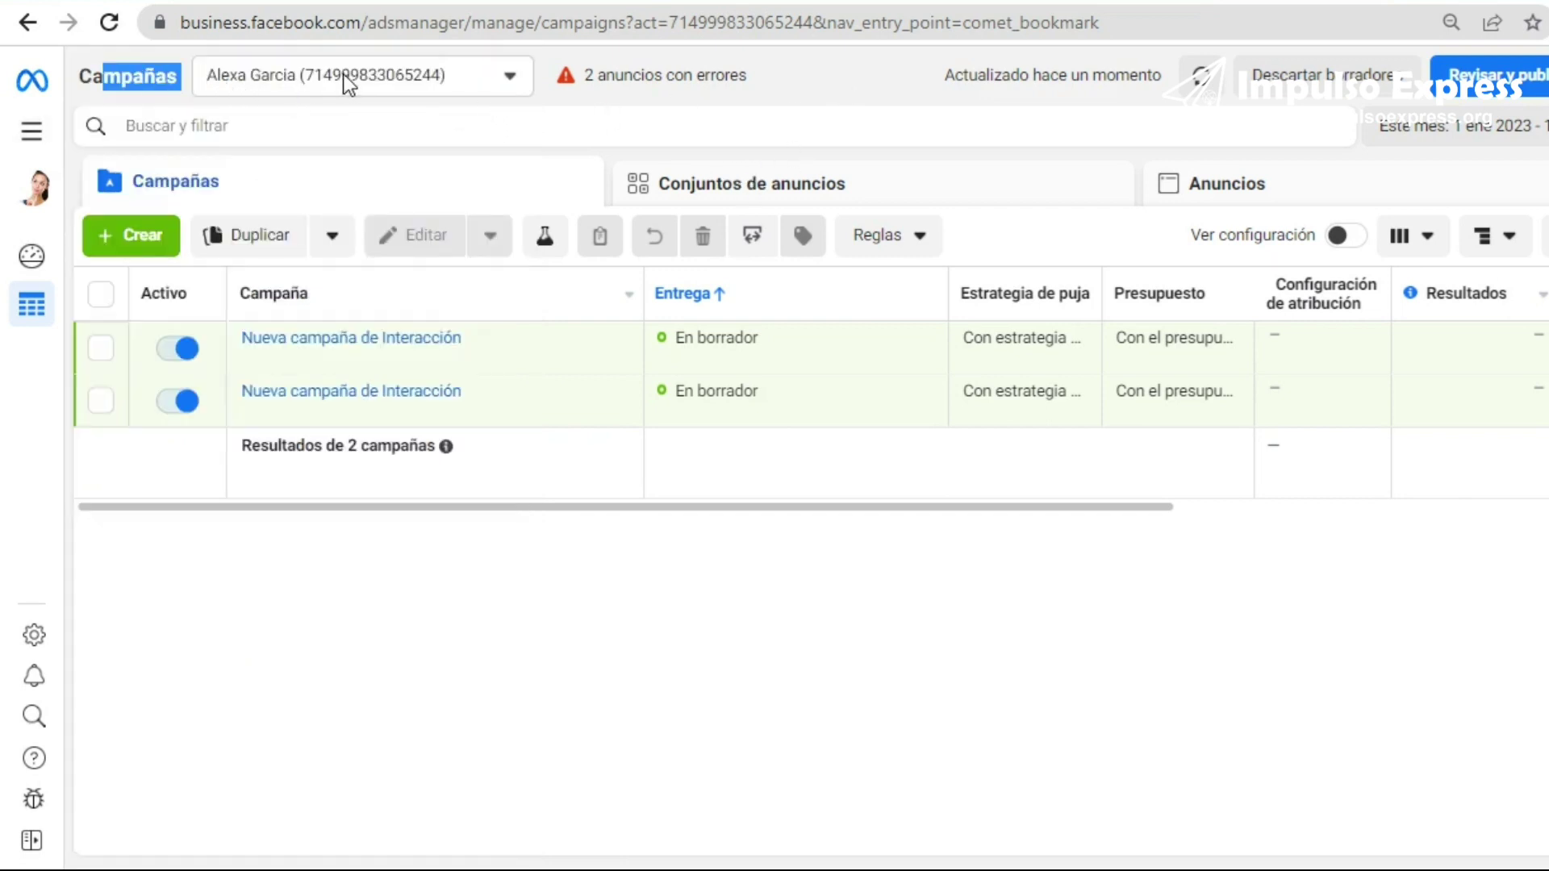
- Switch the ads manager from the personal ad account to the one under Impulso Express Agency
{"action": "left_click", "coordinate": [516, 75]}
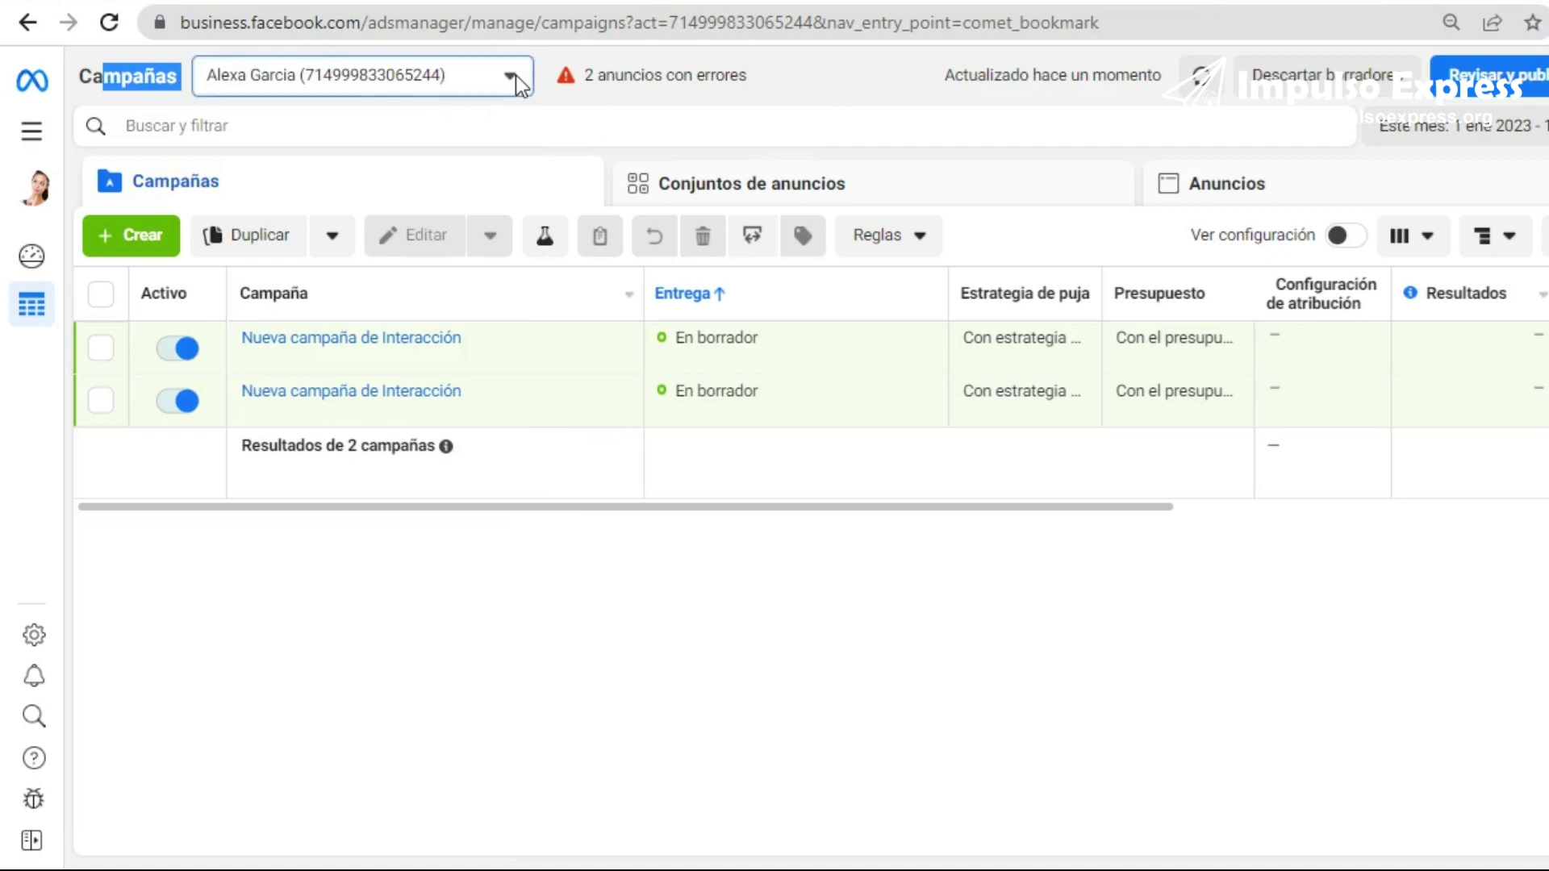
{"action": "left_click", "coordinate": [458, 240]}
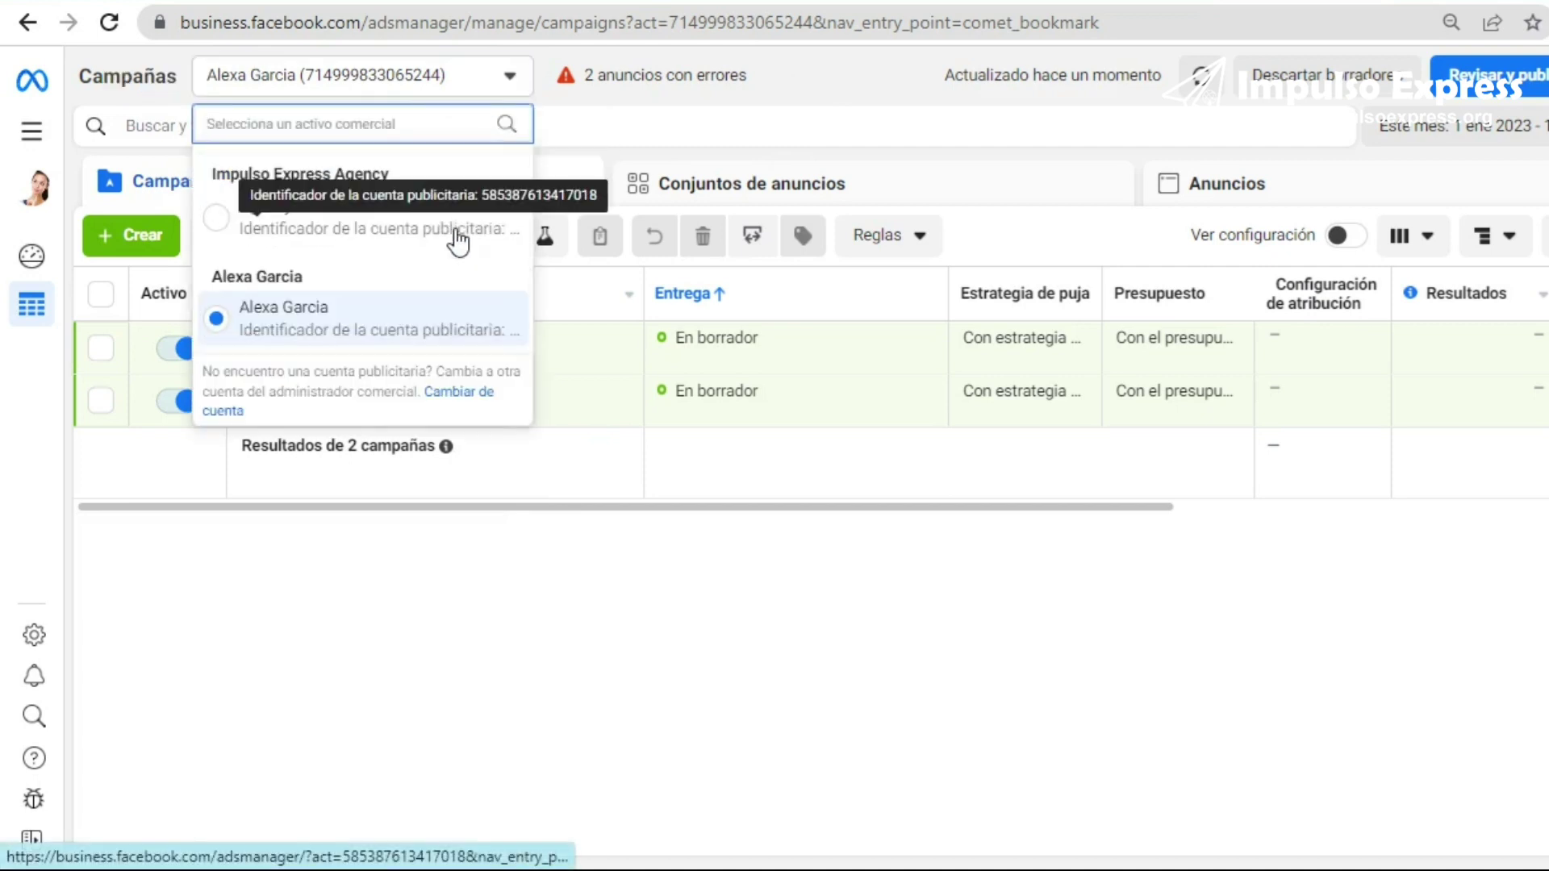
{"action": "left_click", "coordinate": [226, 228]}
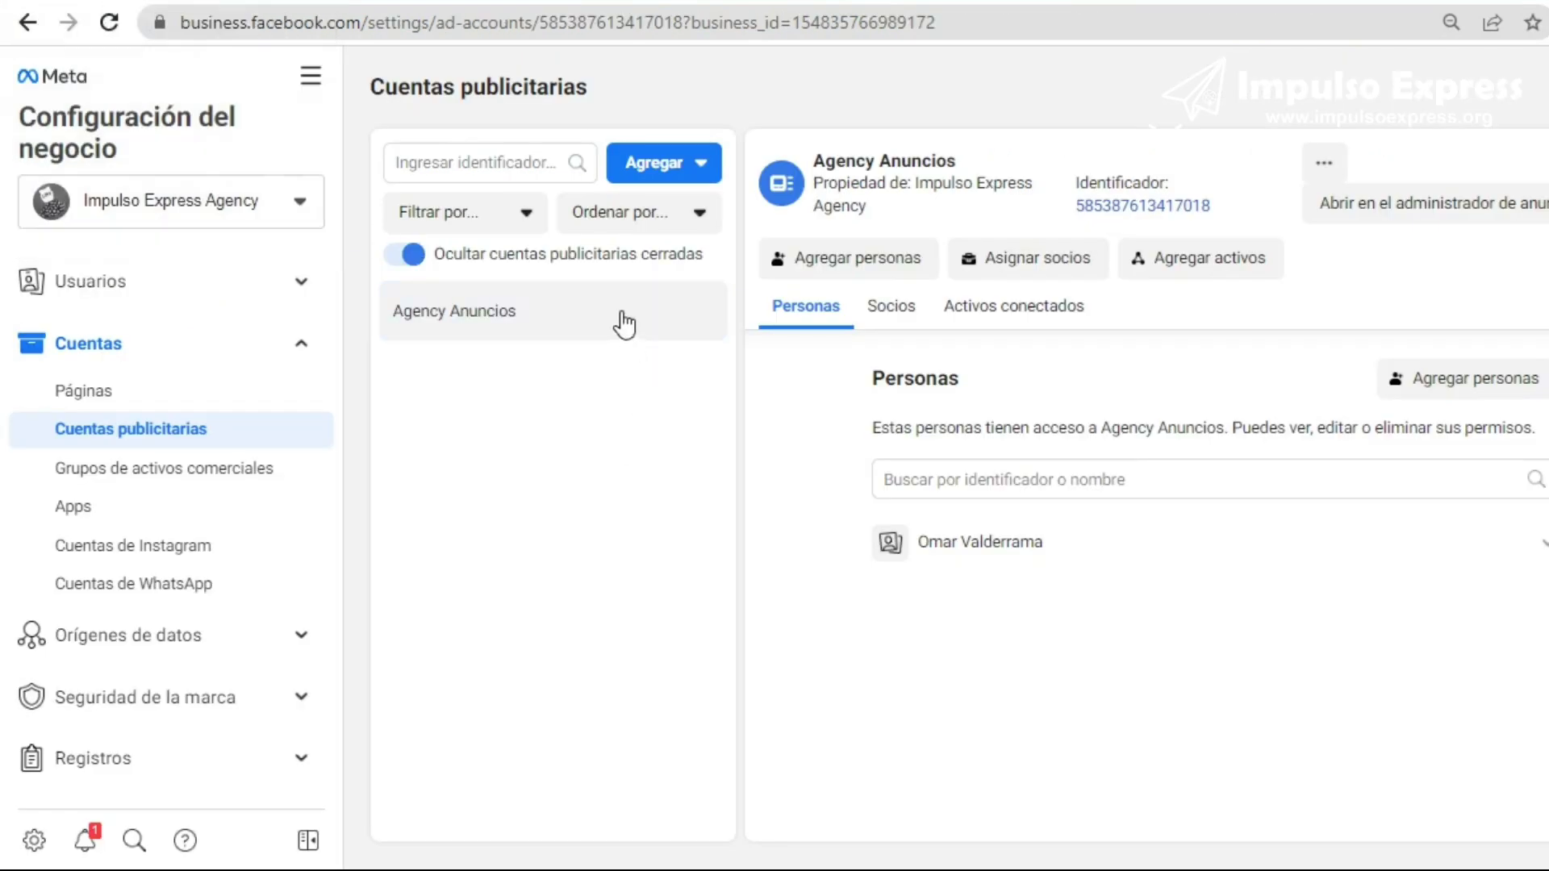
- Open Agency Anuncios in the ads manager from the business settings, view the new campaign dialog, and dismiss it and the payment notice
{"action": "left_click", "coordinate": [1424, 203]}
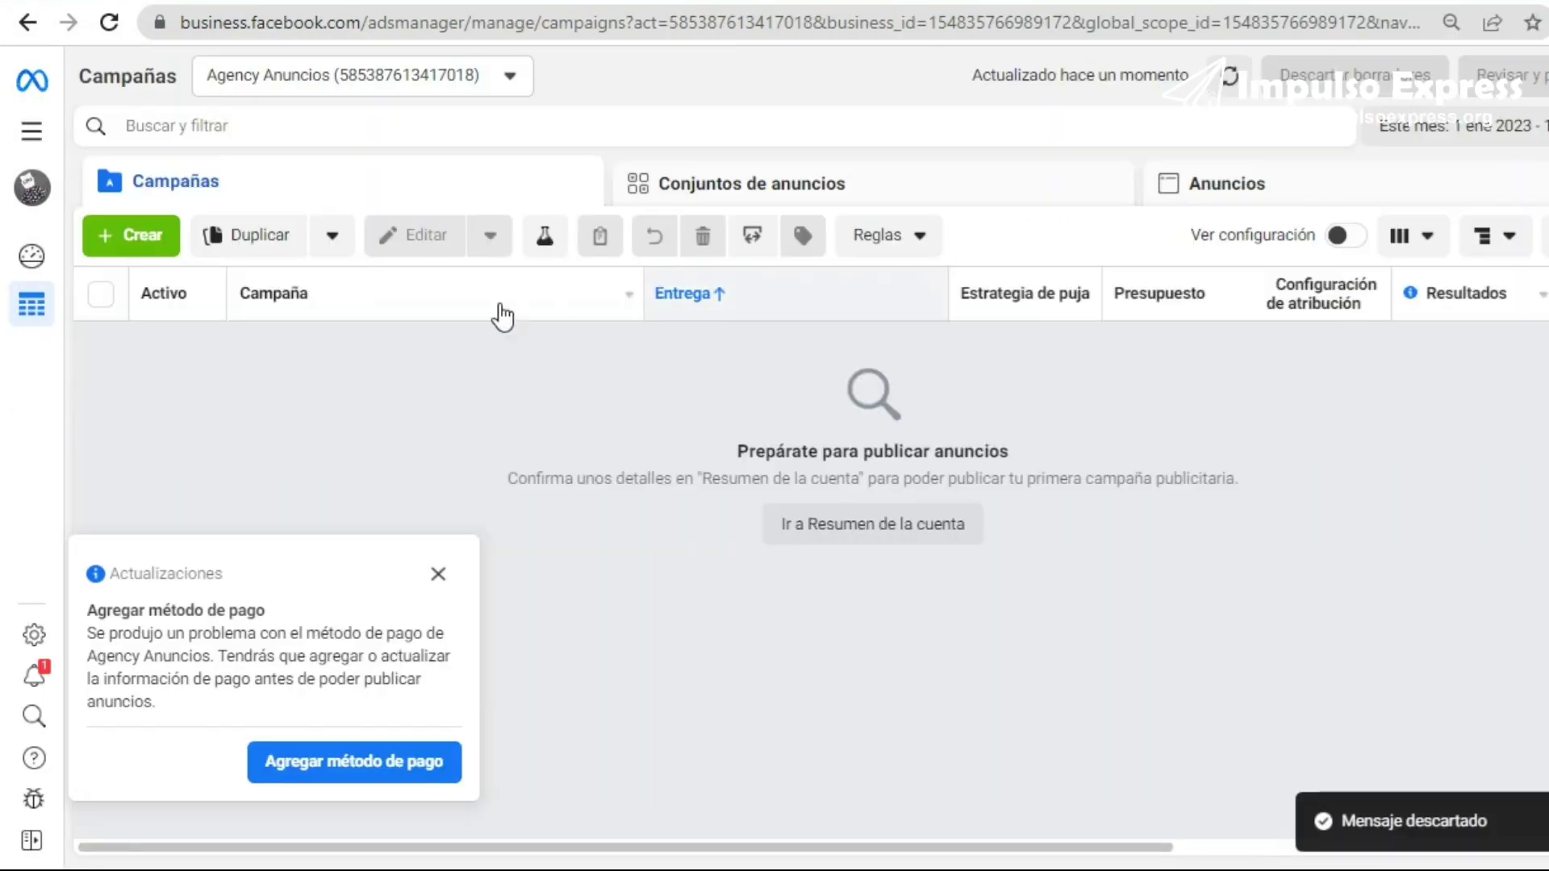
{"action": "left_click", "coordinate": [127, 236]}
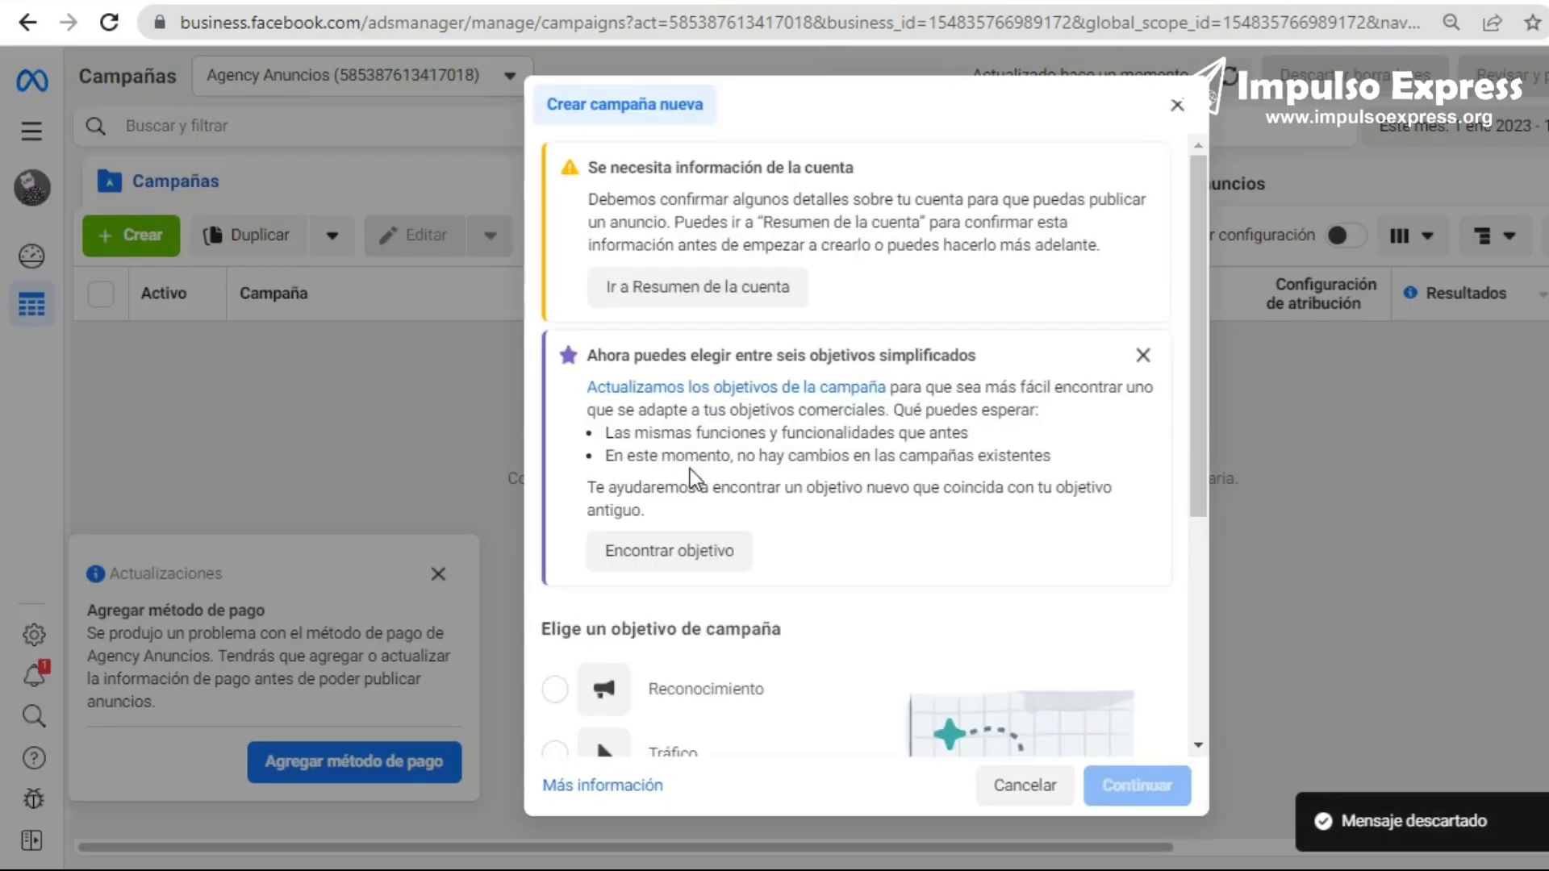
{"action": "left_click", "coordinate": [1177, 105]}
{"action": "left_click", "coordinate": [438, 574]}
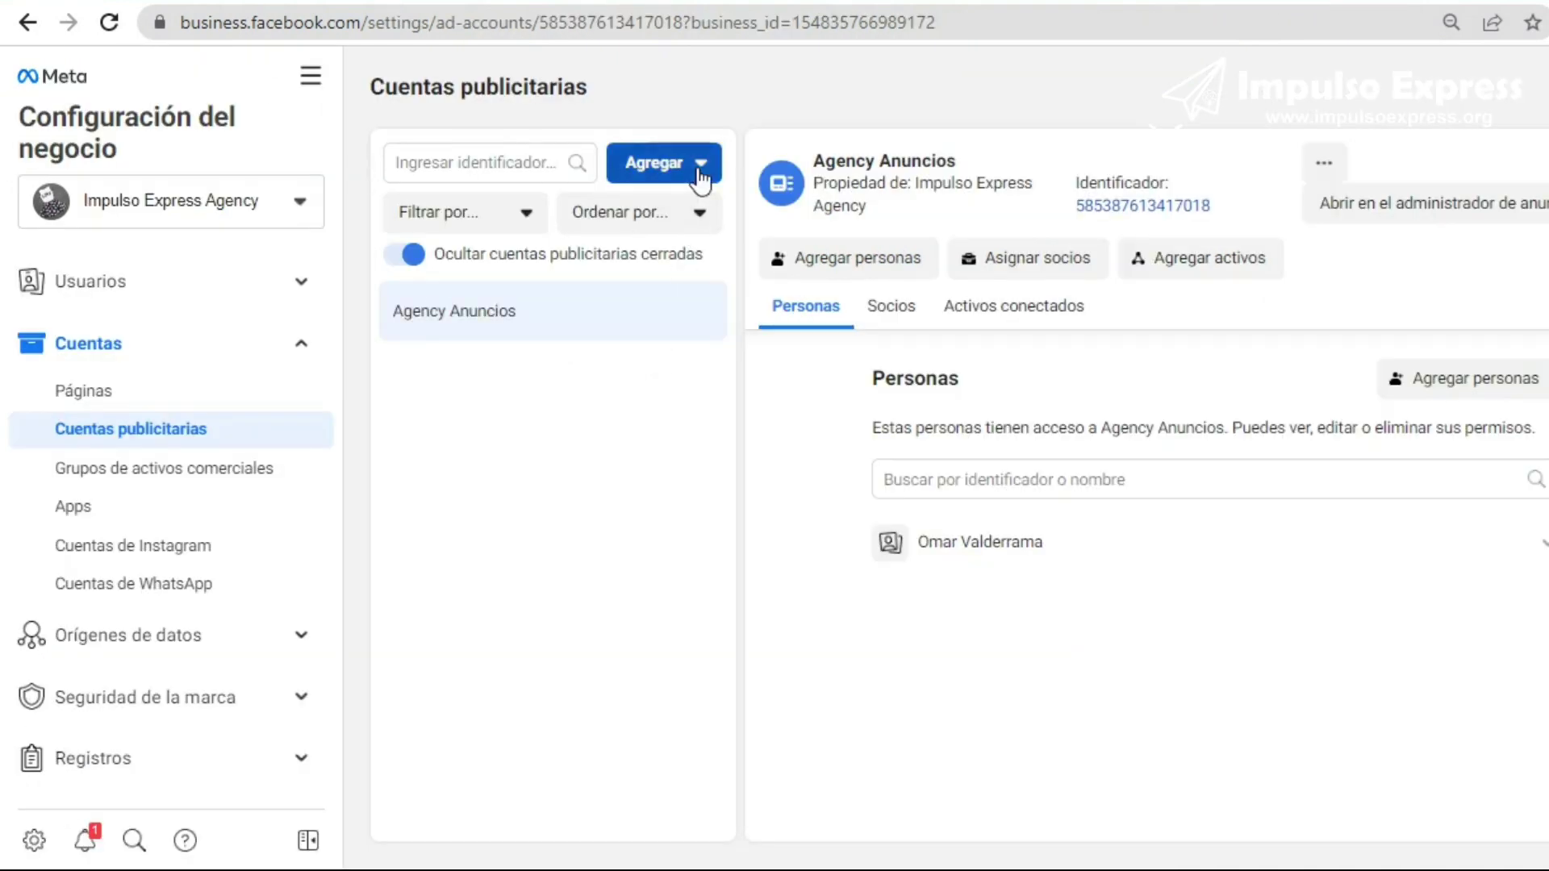
- Open the form for requesting access to an ad account and read the instructions meant for the account's owner
{"action": "left_click", "coordinate": [687, 173]}
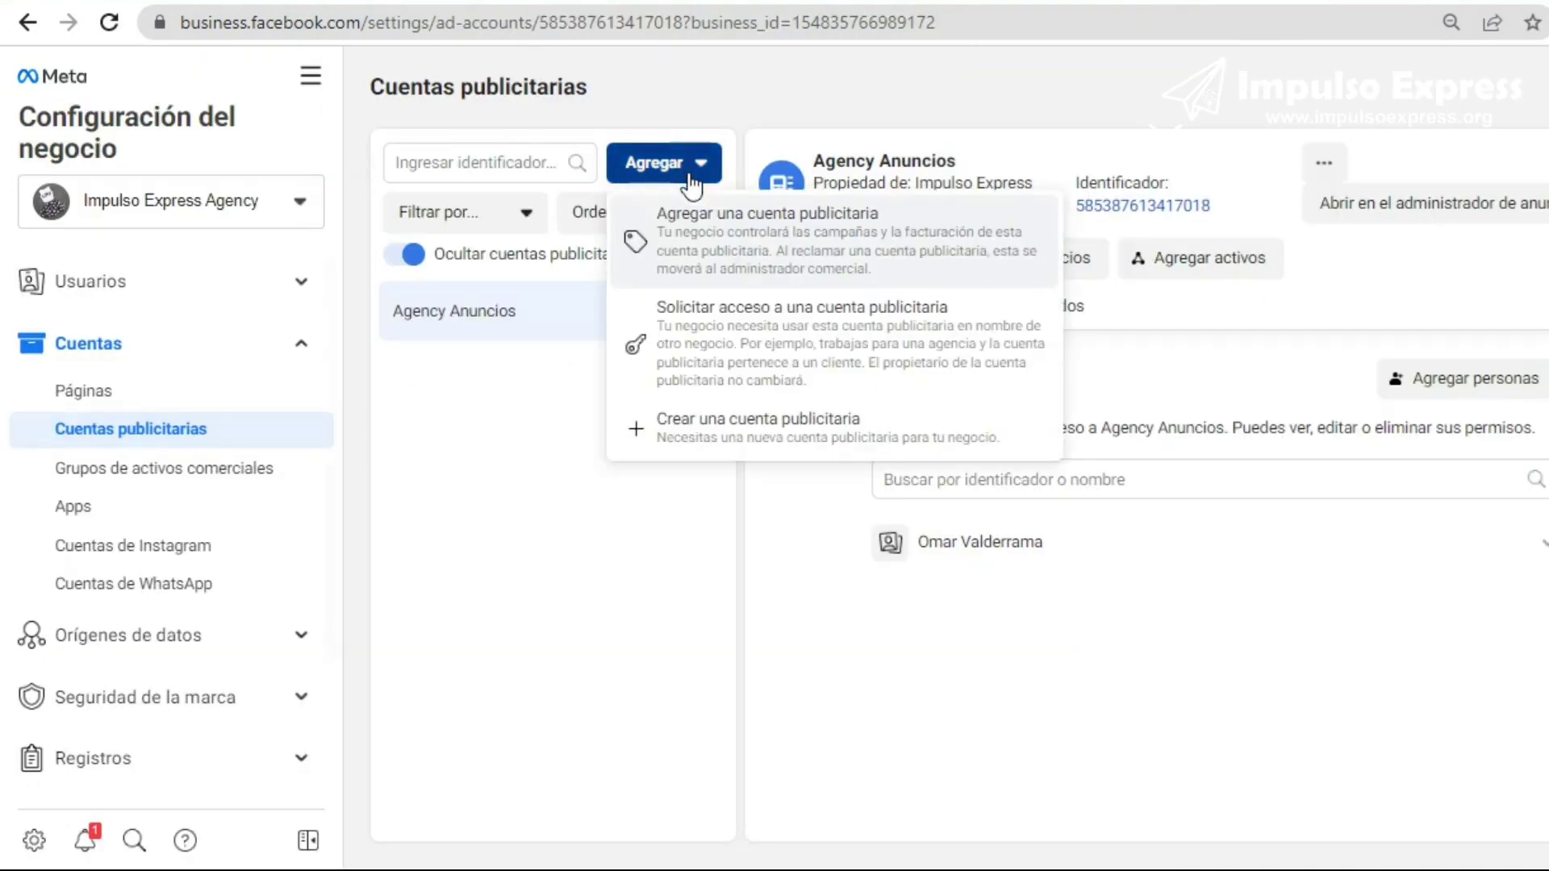
{"action": "left_click", "coordinate": [798, 360]}
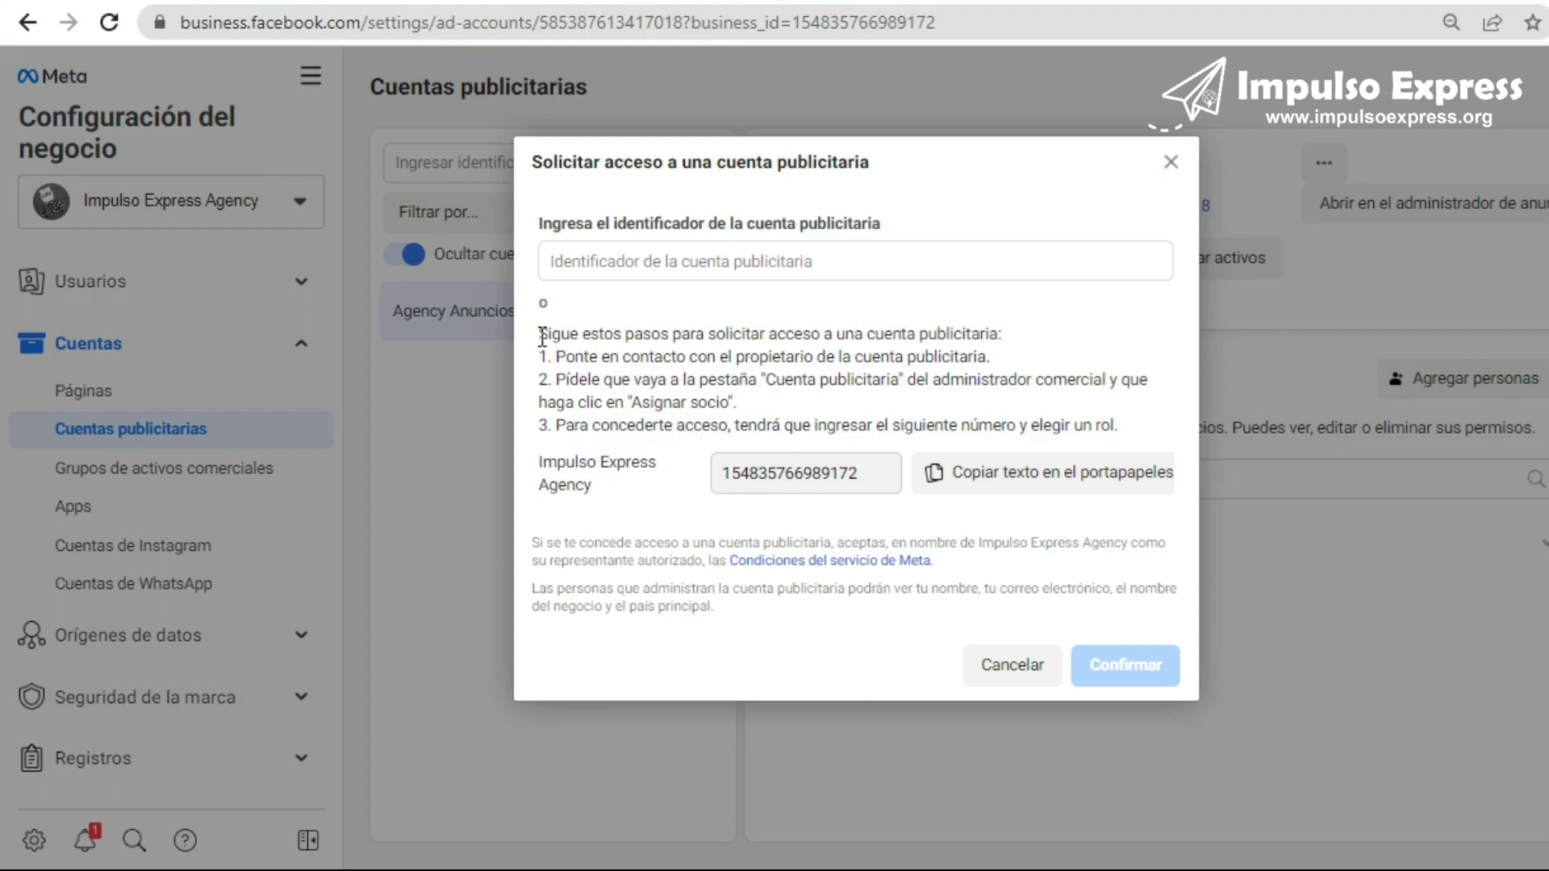
{"action": "left_click_drag", "start_coordinate": [541, 334], "coordinate": [1126, 434]}
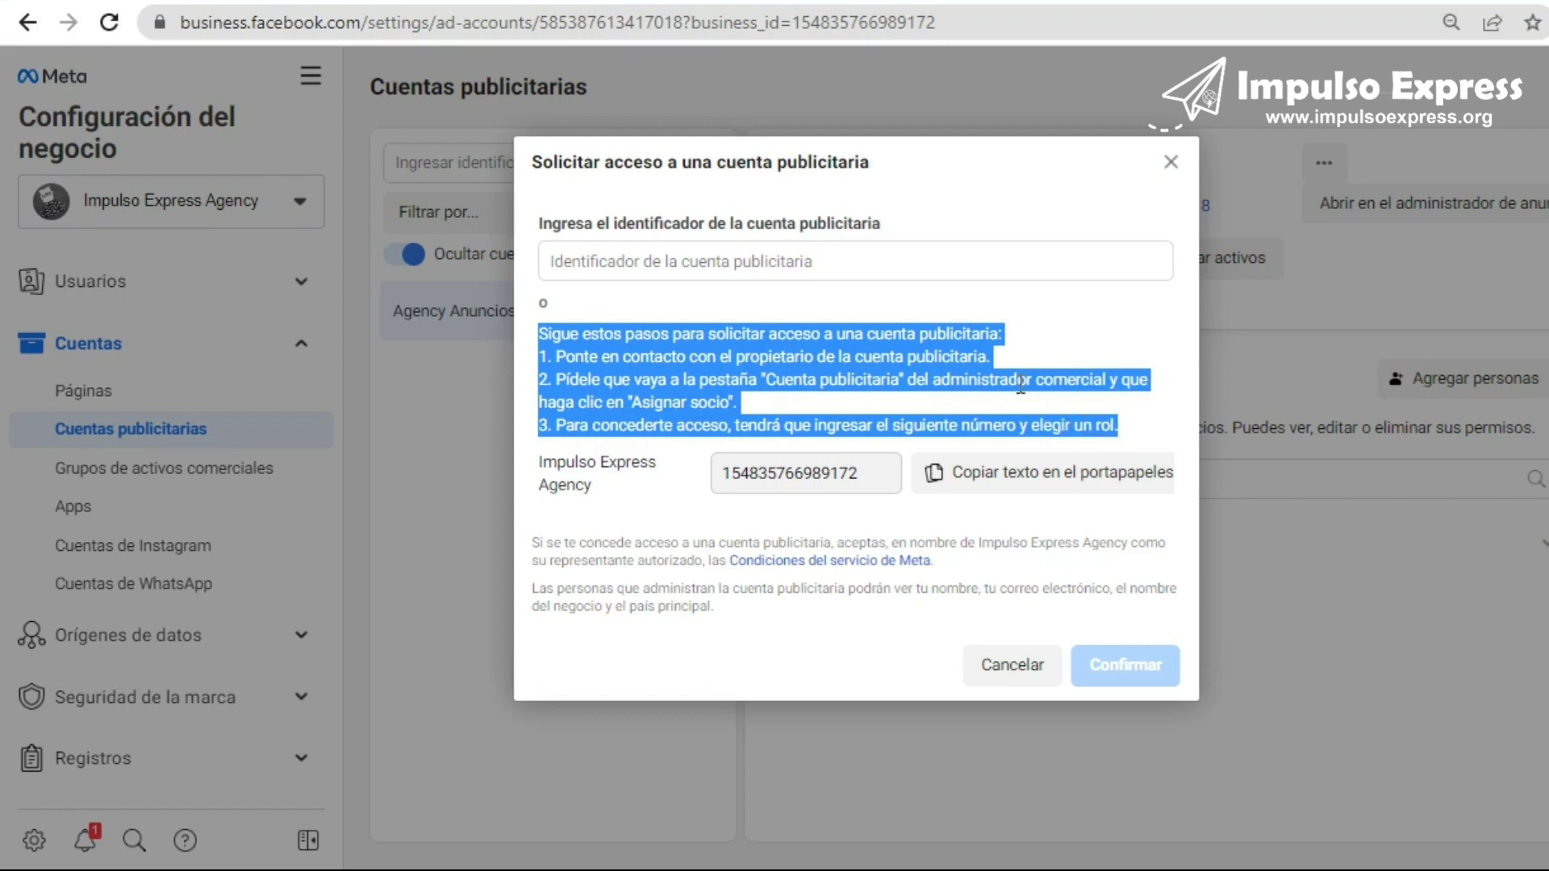
{"action": "left_click", "coordinate": [925, 349]}
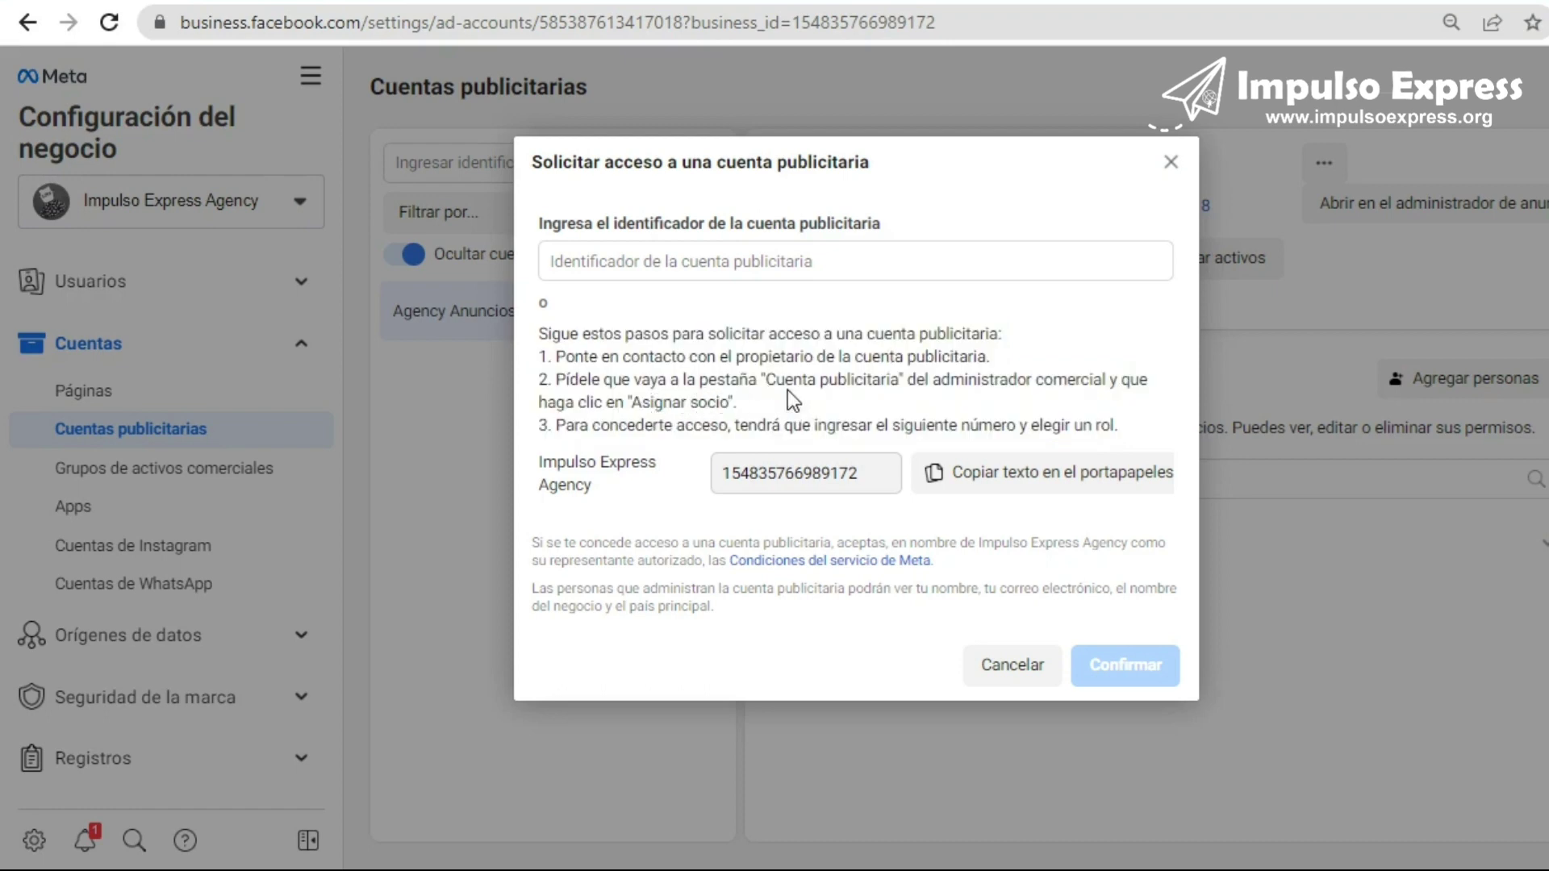
{"action": "left_click_drag", "start_coordinate": [766, 379], "coordinate": [1005, 390]}
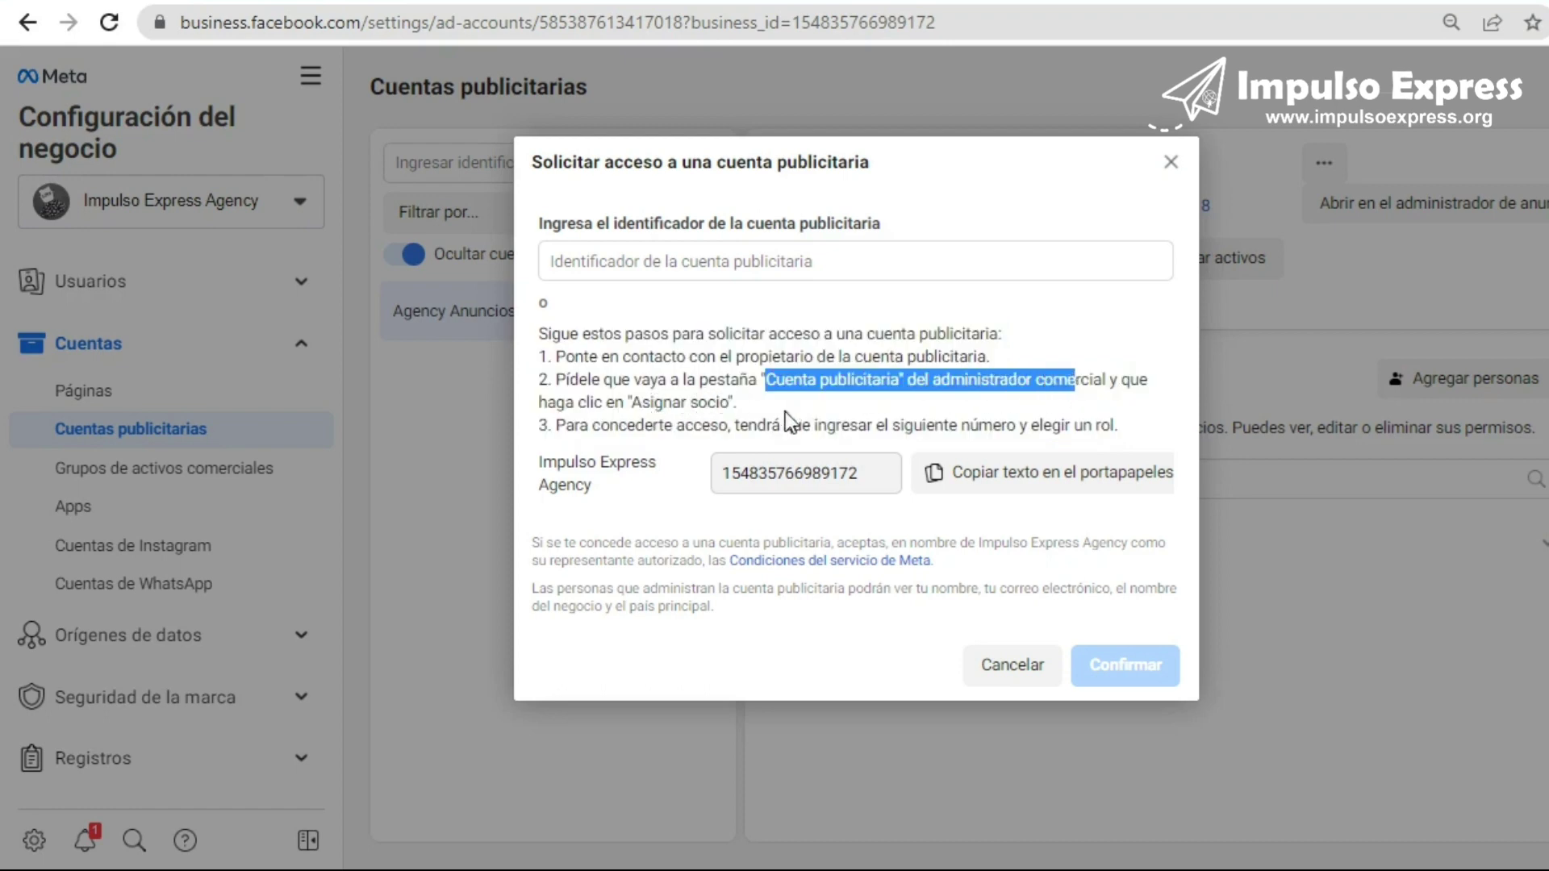
{"action": "left_click", "coordinate": [728, 395]}
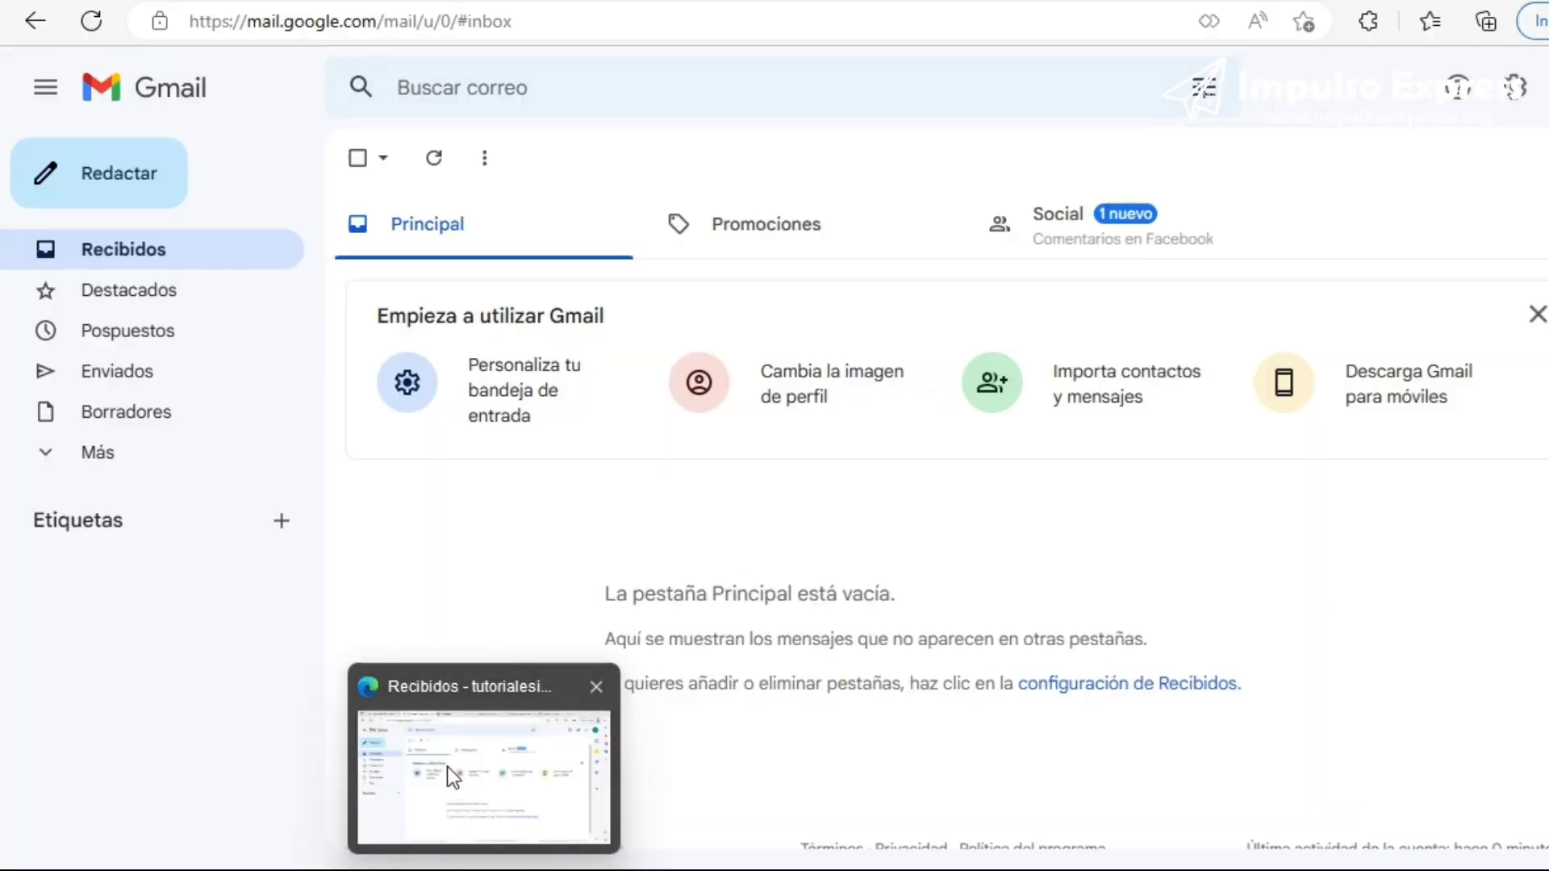
- Switch to Microsoft Edge, go from the Impulso Marketing business settings to the personal ad account, and check the ads manager's account selector
{"action": "left_click", "coordinate": [447, 767]}
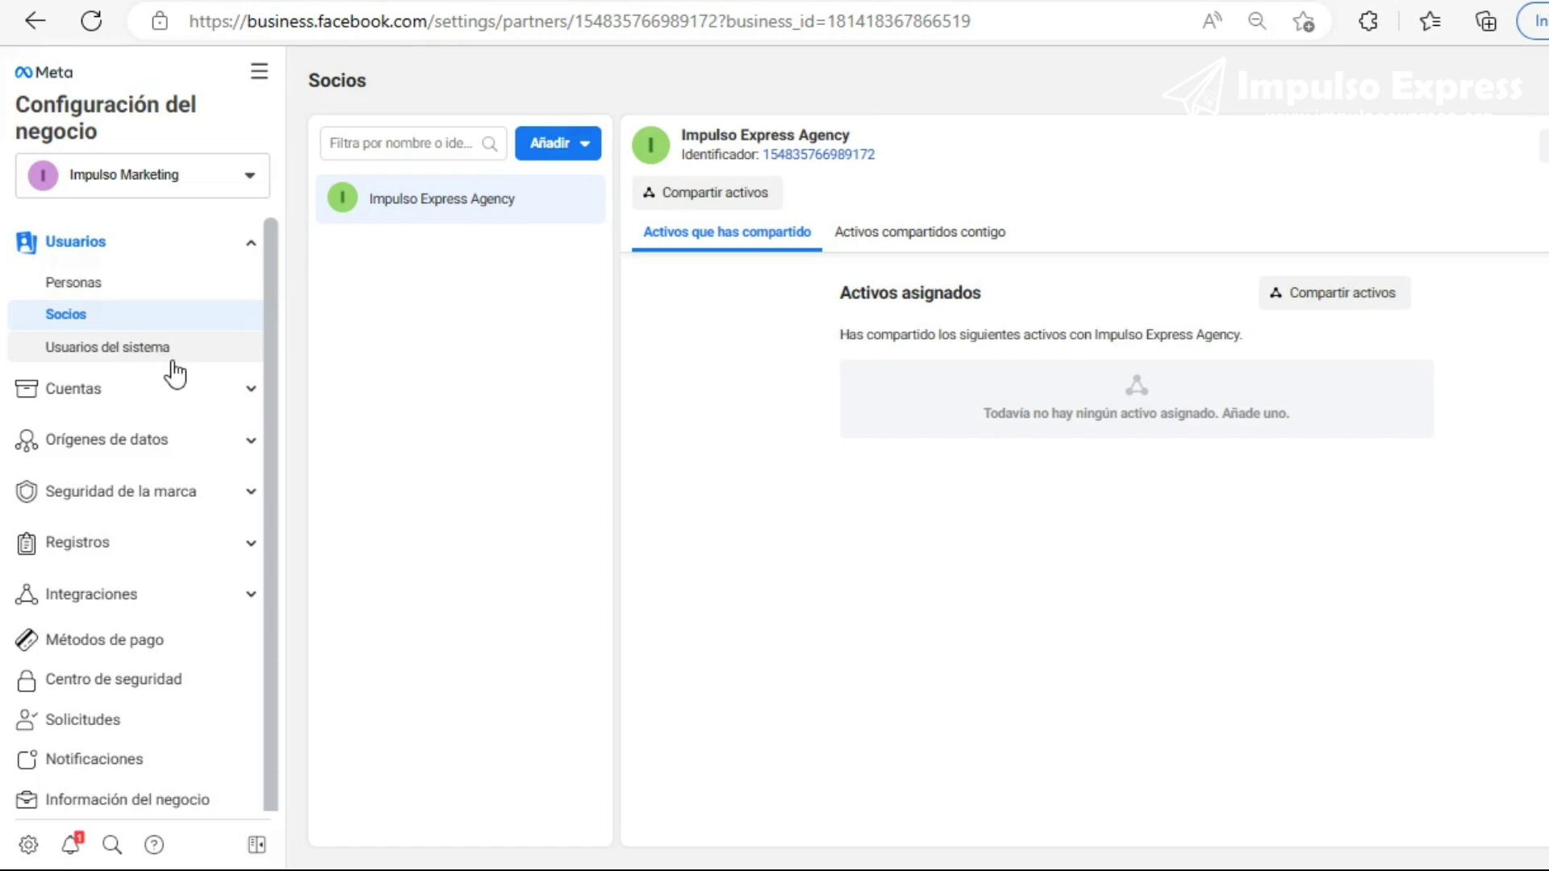
{"action": "left_click", "coordinate": [236, 171]}
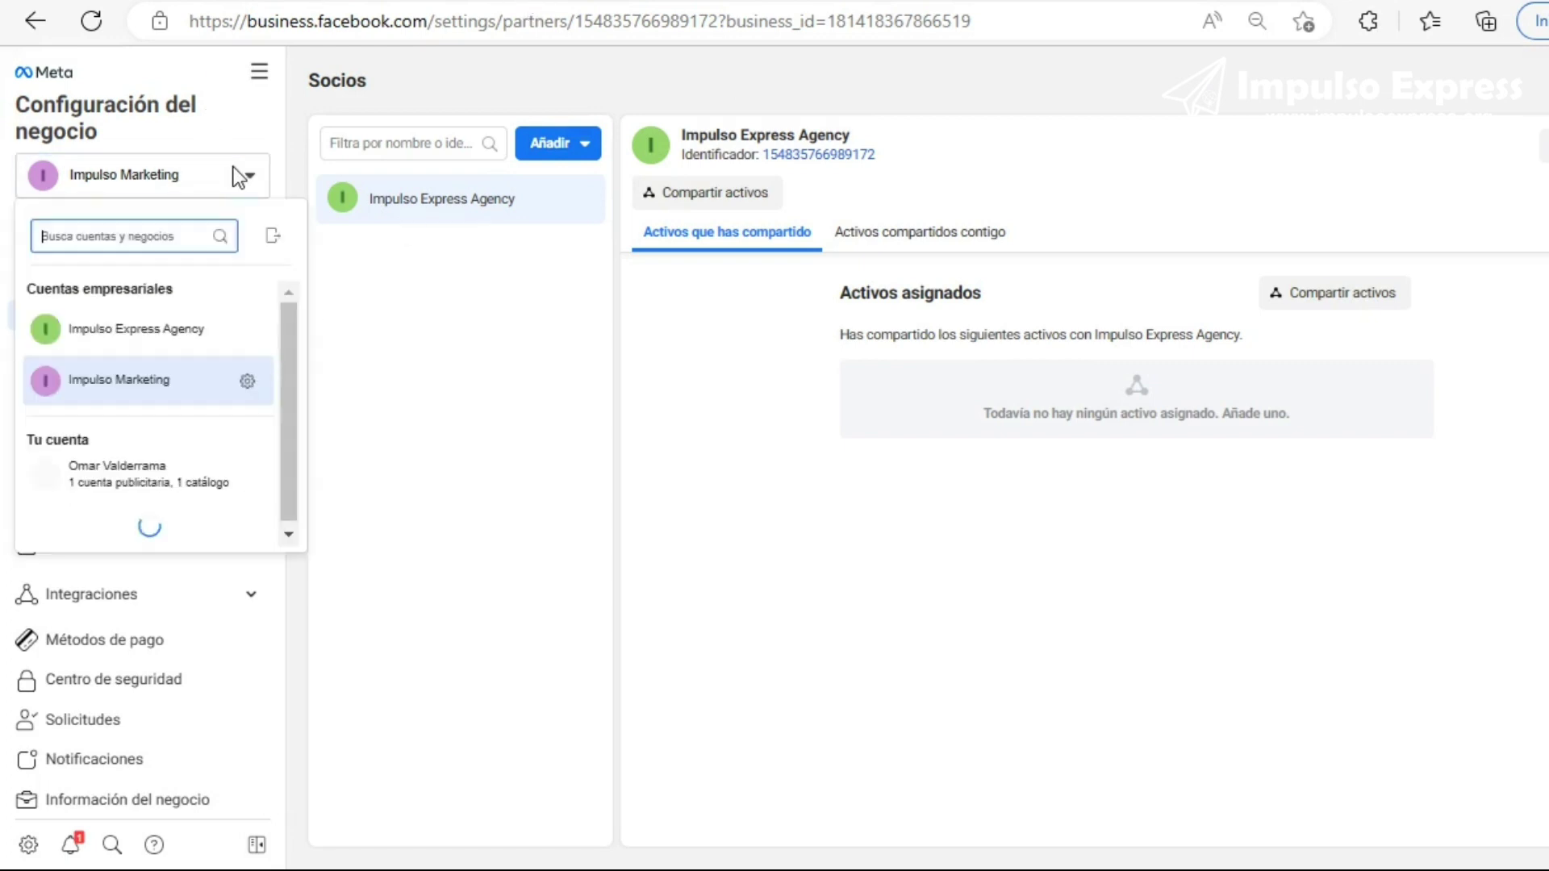
{"action": "left_click", "coordinate": [144, 484]}
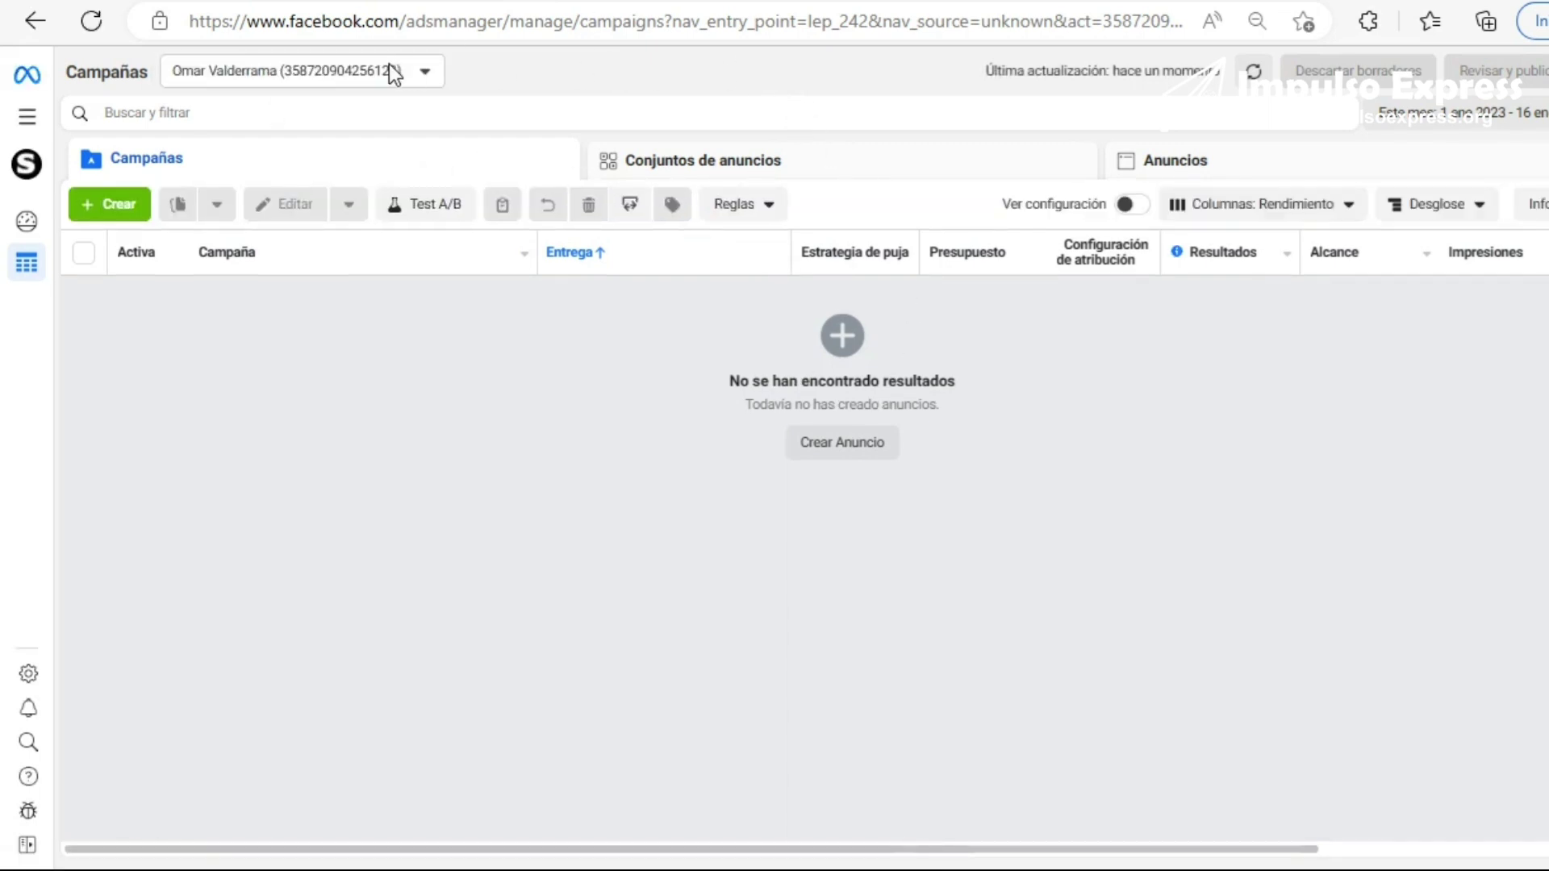
{"action": "left_click", "coordinate": [423, 76]}
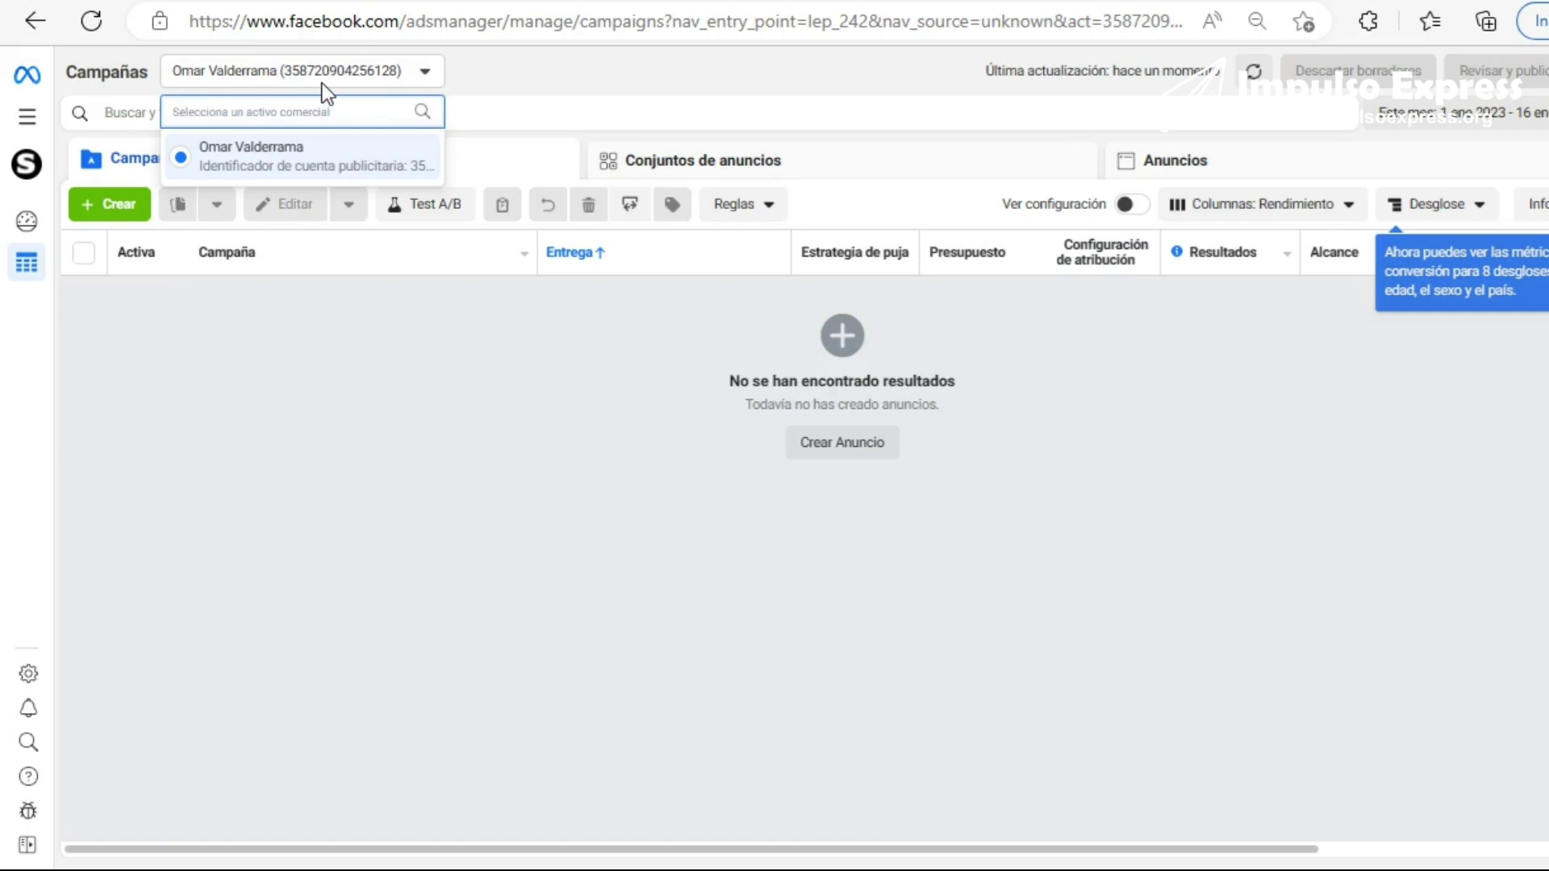
- Copy the personal ad account's ID from the act parameter in the page address
{"action": "left_click", "coordinate": [1113, 22]}
{"action": "left_click", "coordinate": [1120, 19]}
{"action": "left_click_drag", "start_coordinate": [1255, 22], "coordinate": [1102, 32]}
{"action": "key", "text": "ctrl+c"}
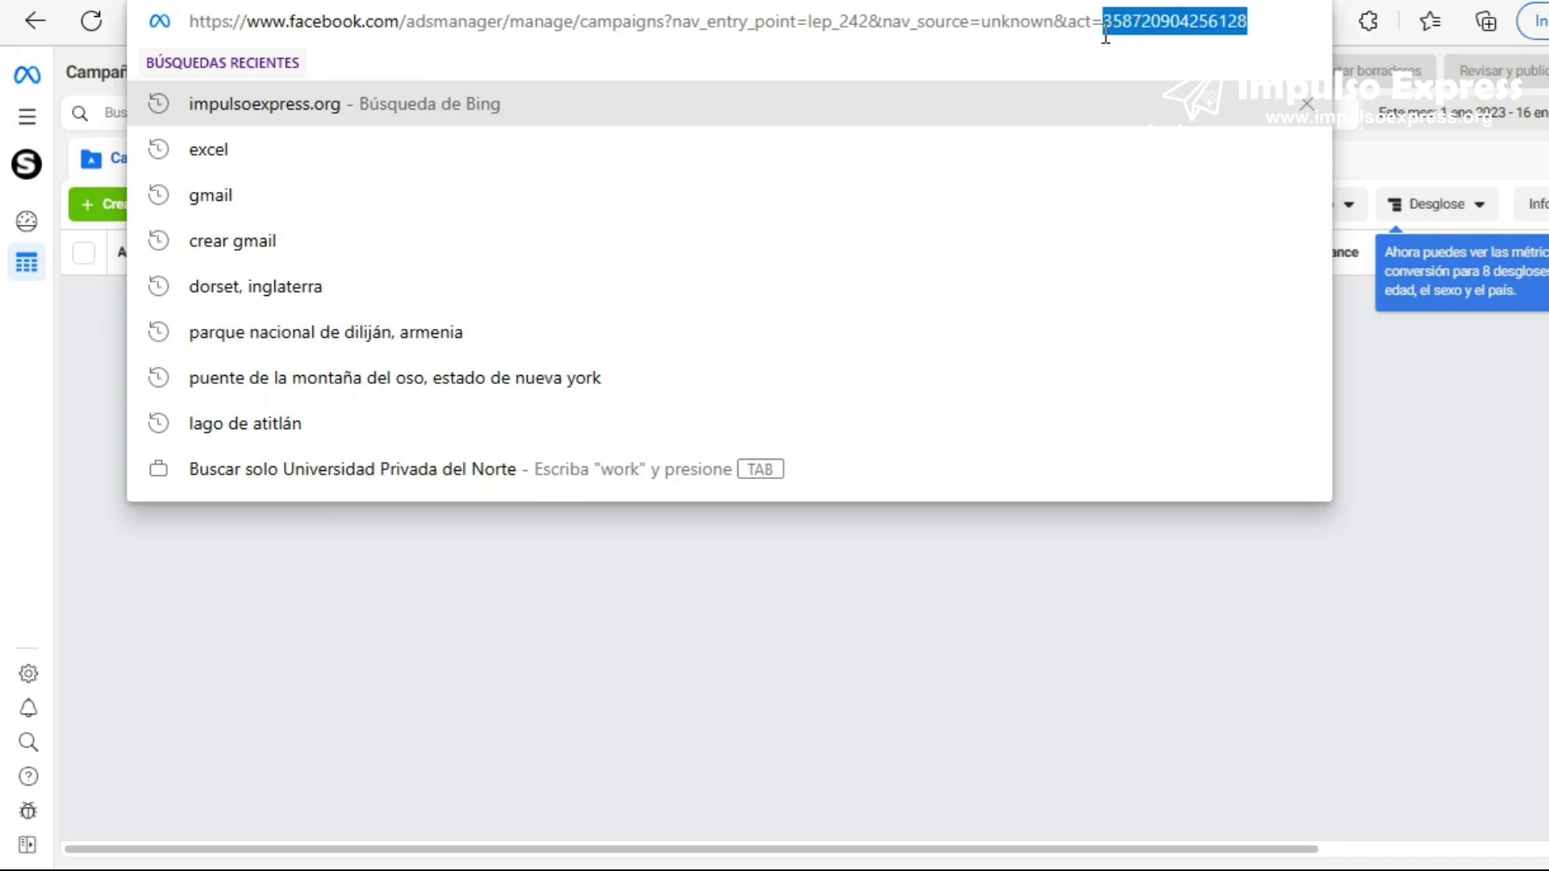
{"action": "right_click", "coordinate": [1164, 22]}
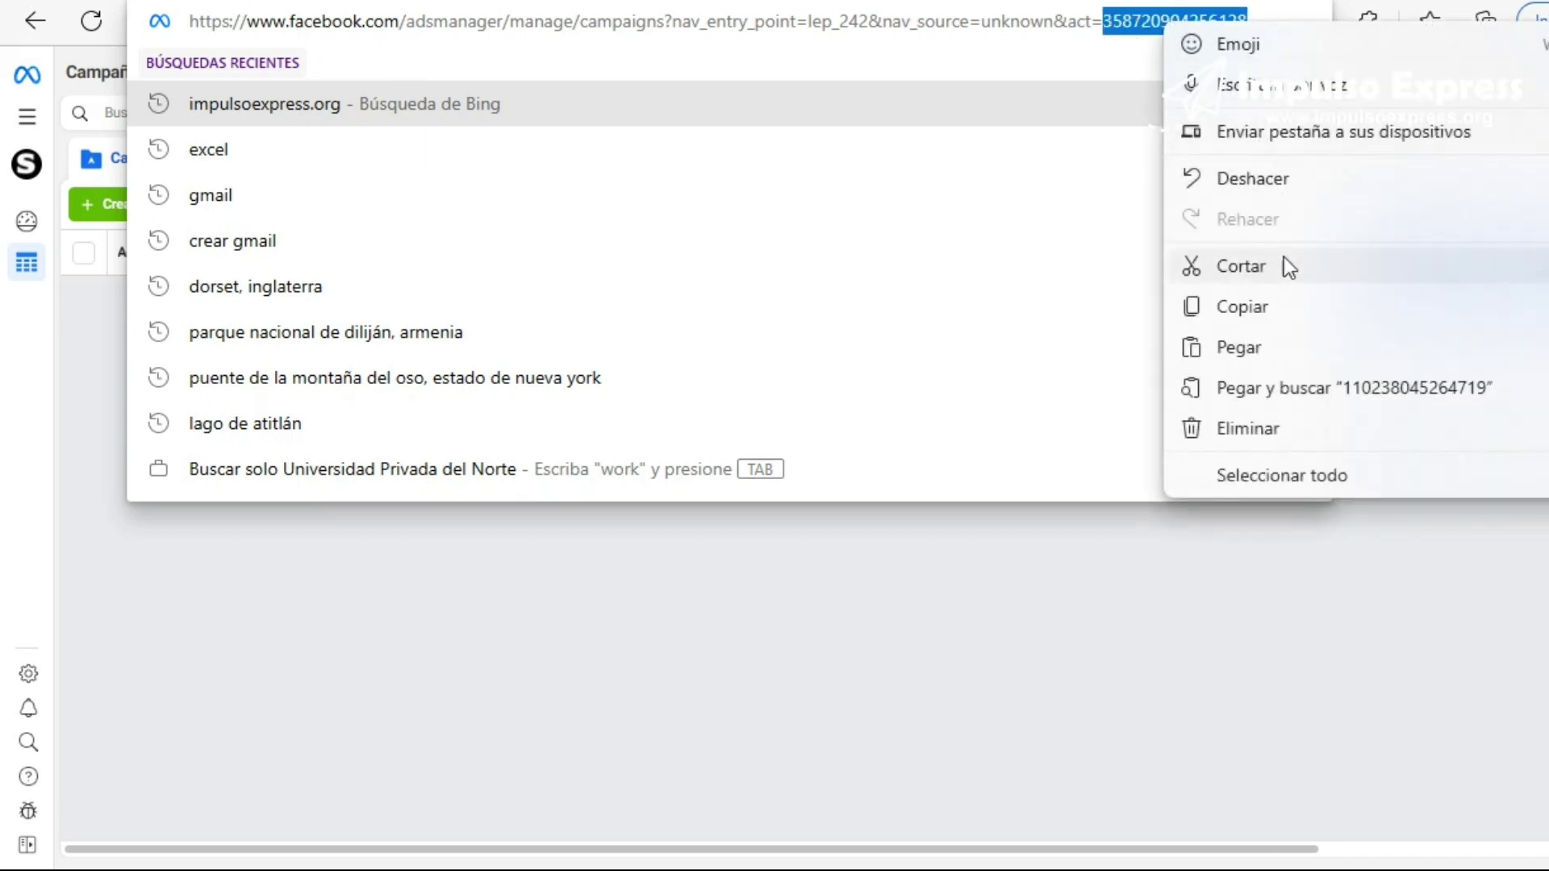
{"action": "left_click", "coordinate": [1275, 308]}
{"action": "left_click", "coordinate": [967, 657]}
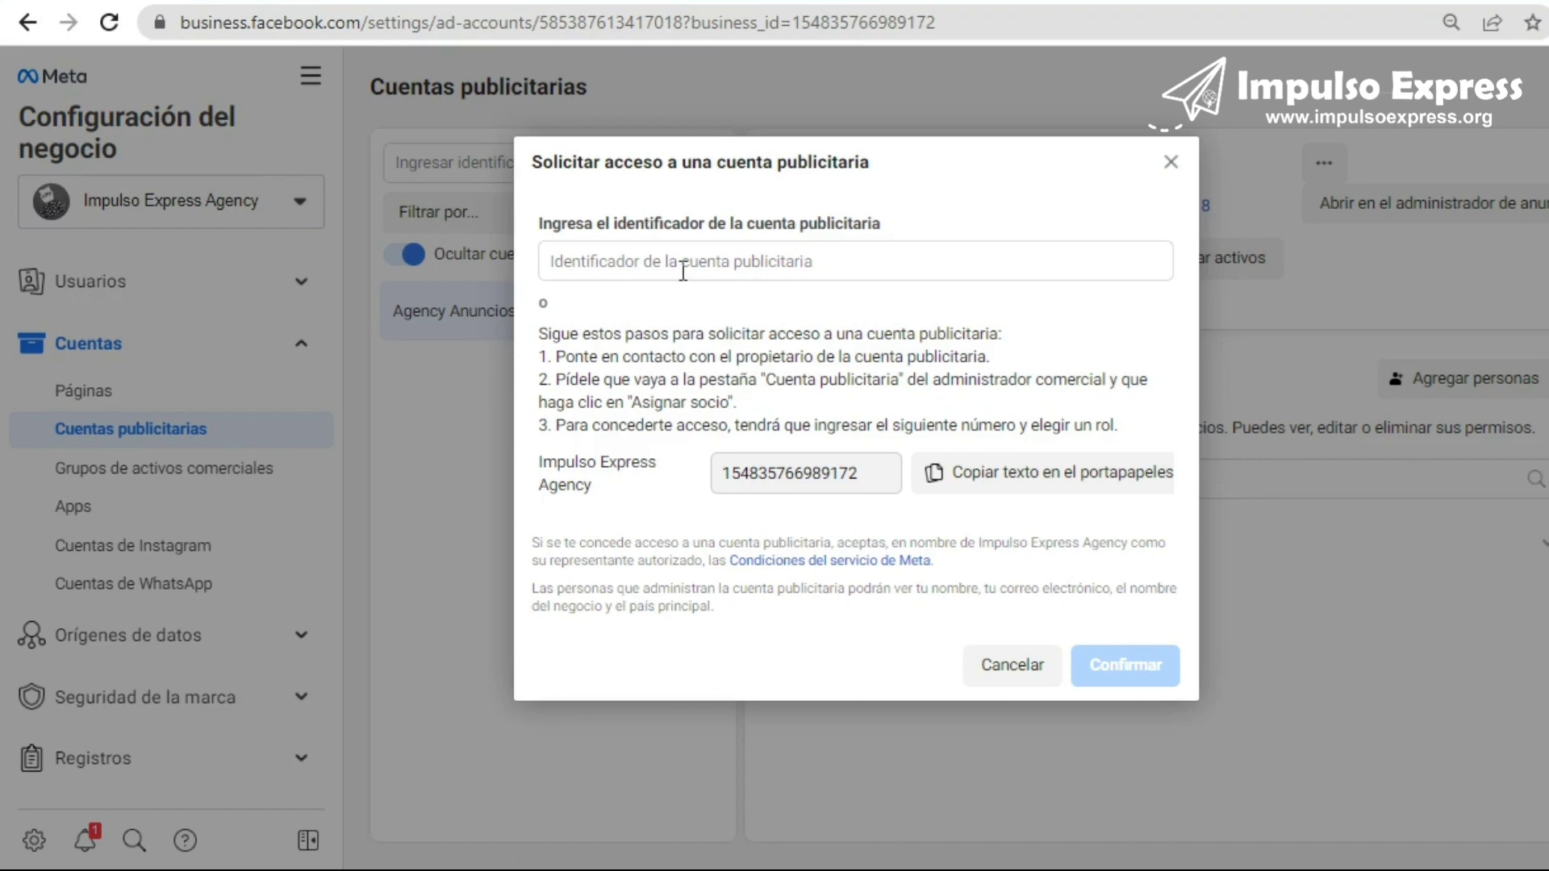
- Request access for Impulso Express Agency to the copied ad account ID with full control, Administrar cuenta publicitaria, and submit it
{"action": "left_click", "coordinate": [678, 263]}
{"action": "key", "text": "ctrl+v"}
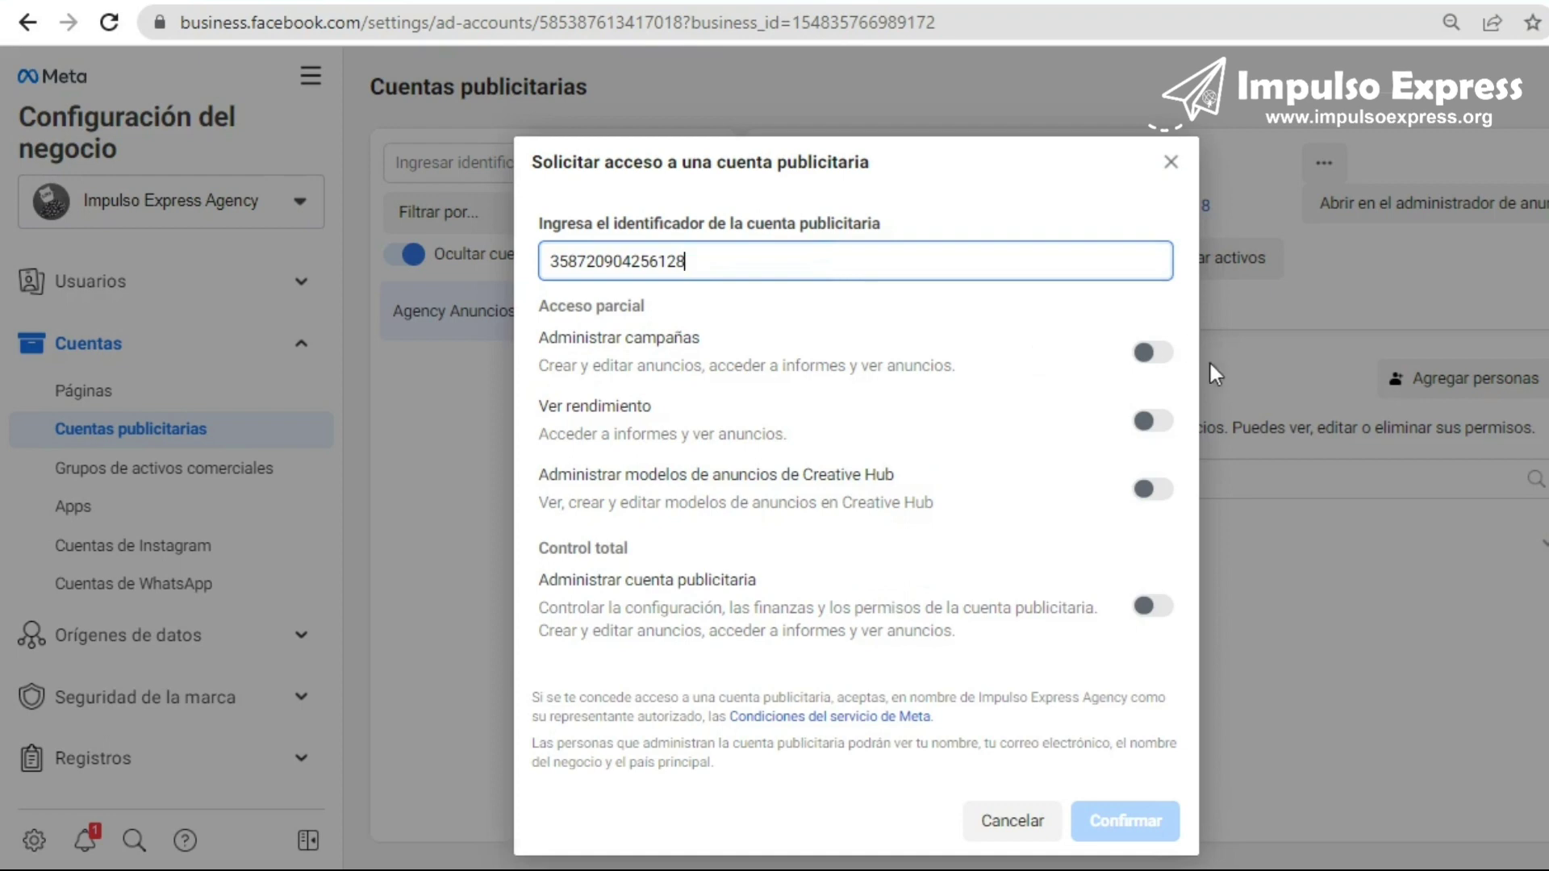
{"action": "left_click", "coordinate": [1154, 352]}
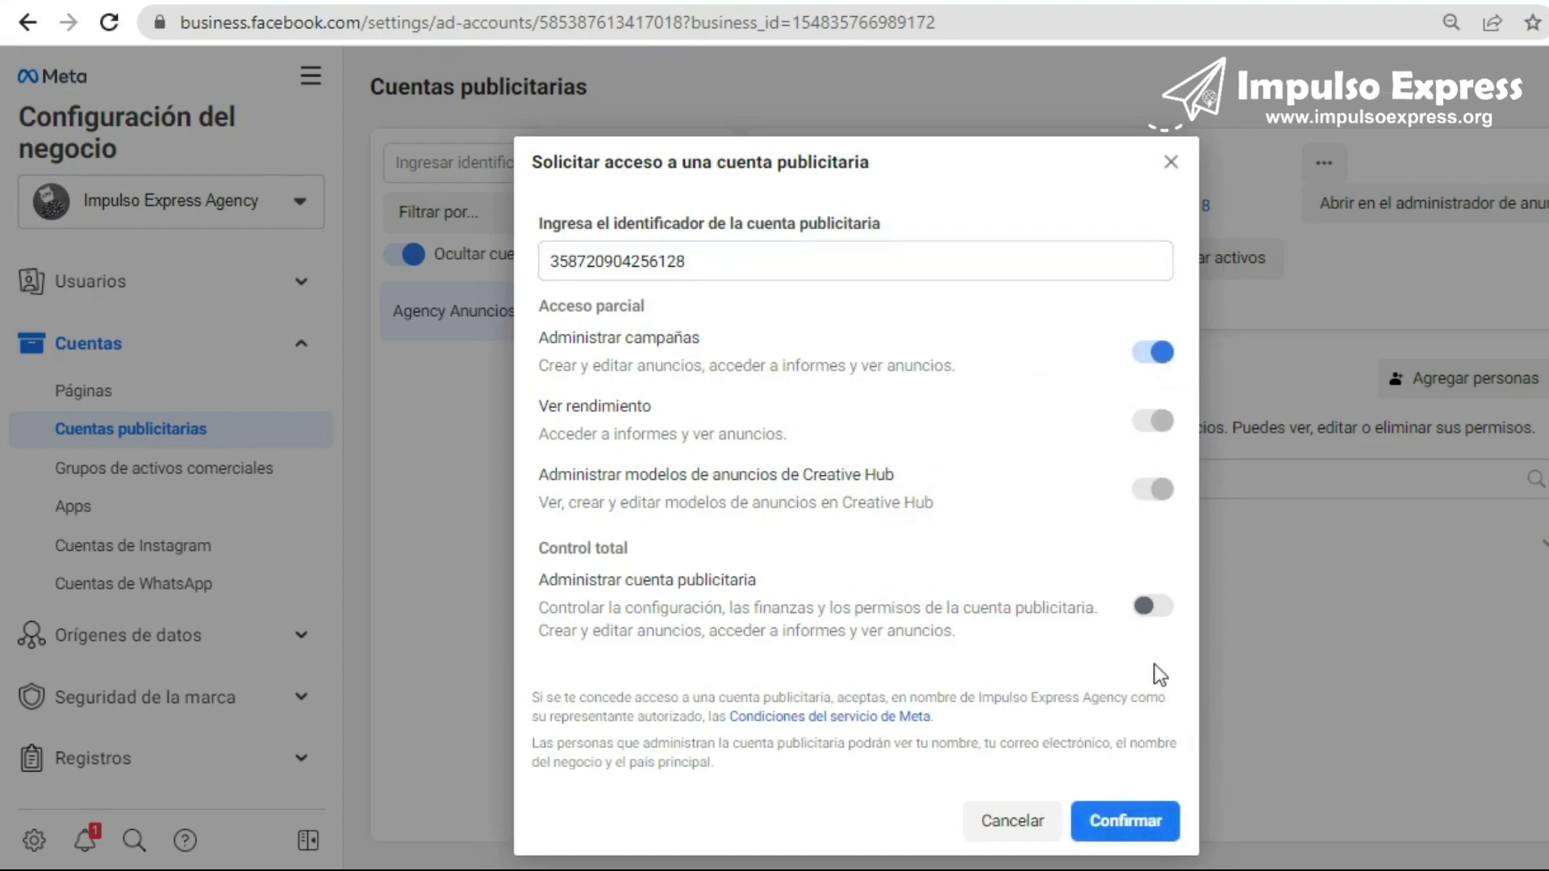
{"action": "scroll", "coordinate": [1152, 610], "scroll_direction": "down", "scroll_amount": 1}
{"action": "left_click", "coordinate": [1164, 577]}
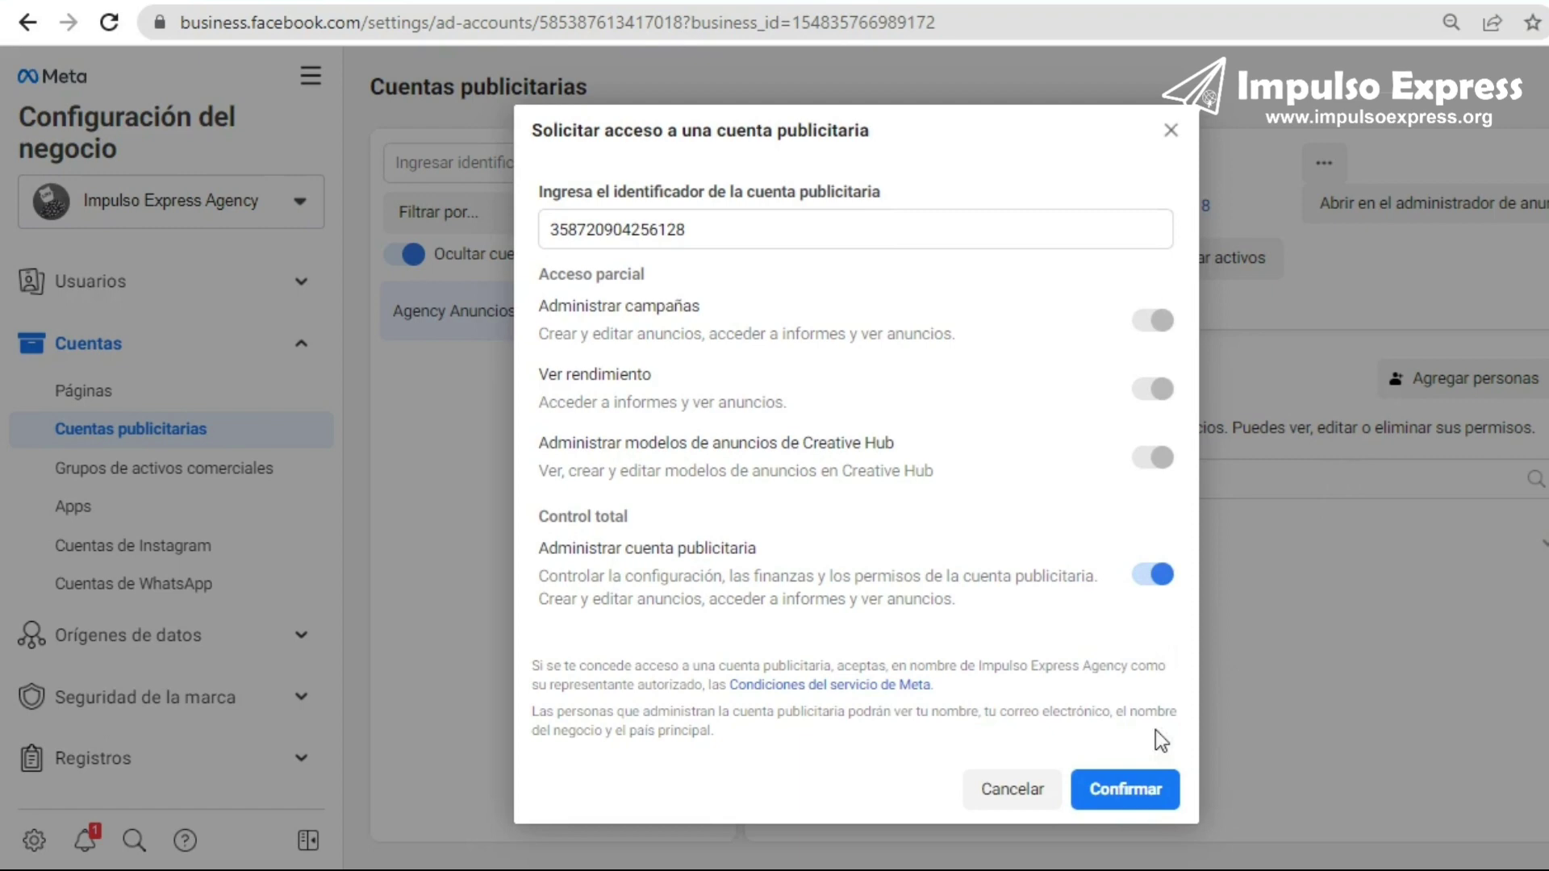
{"action": "left_click", "coordinate": [1150, 795]}
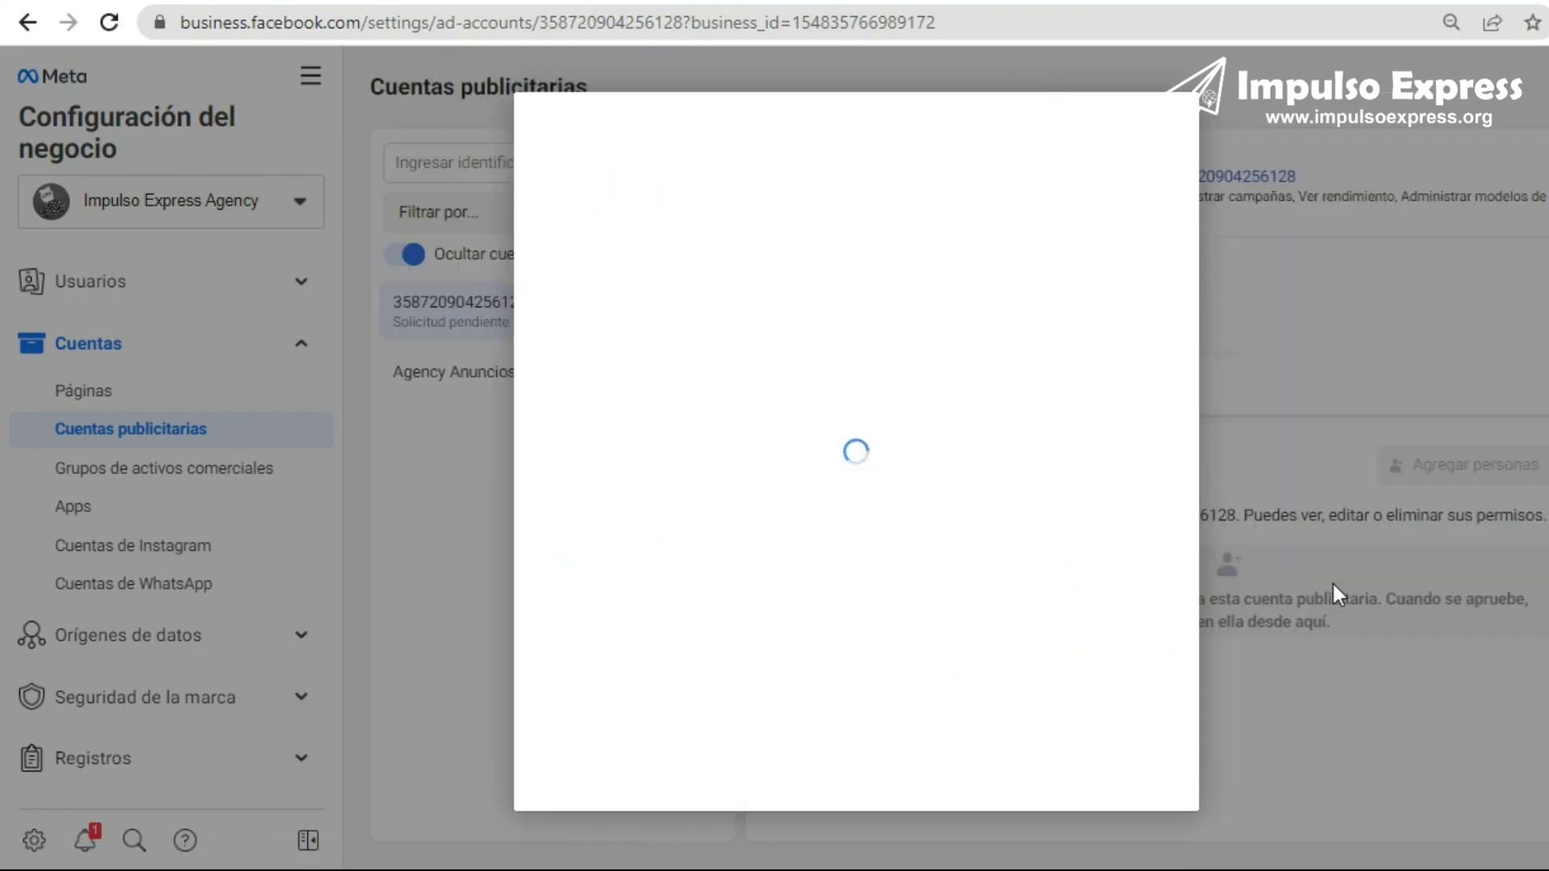
{"action": "left_click", "coordinate": [856, 307]}
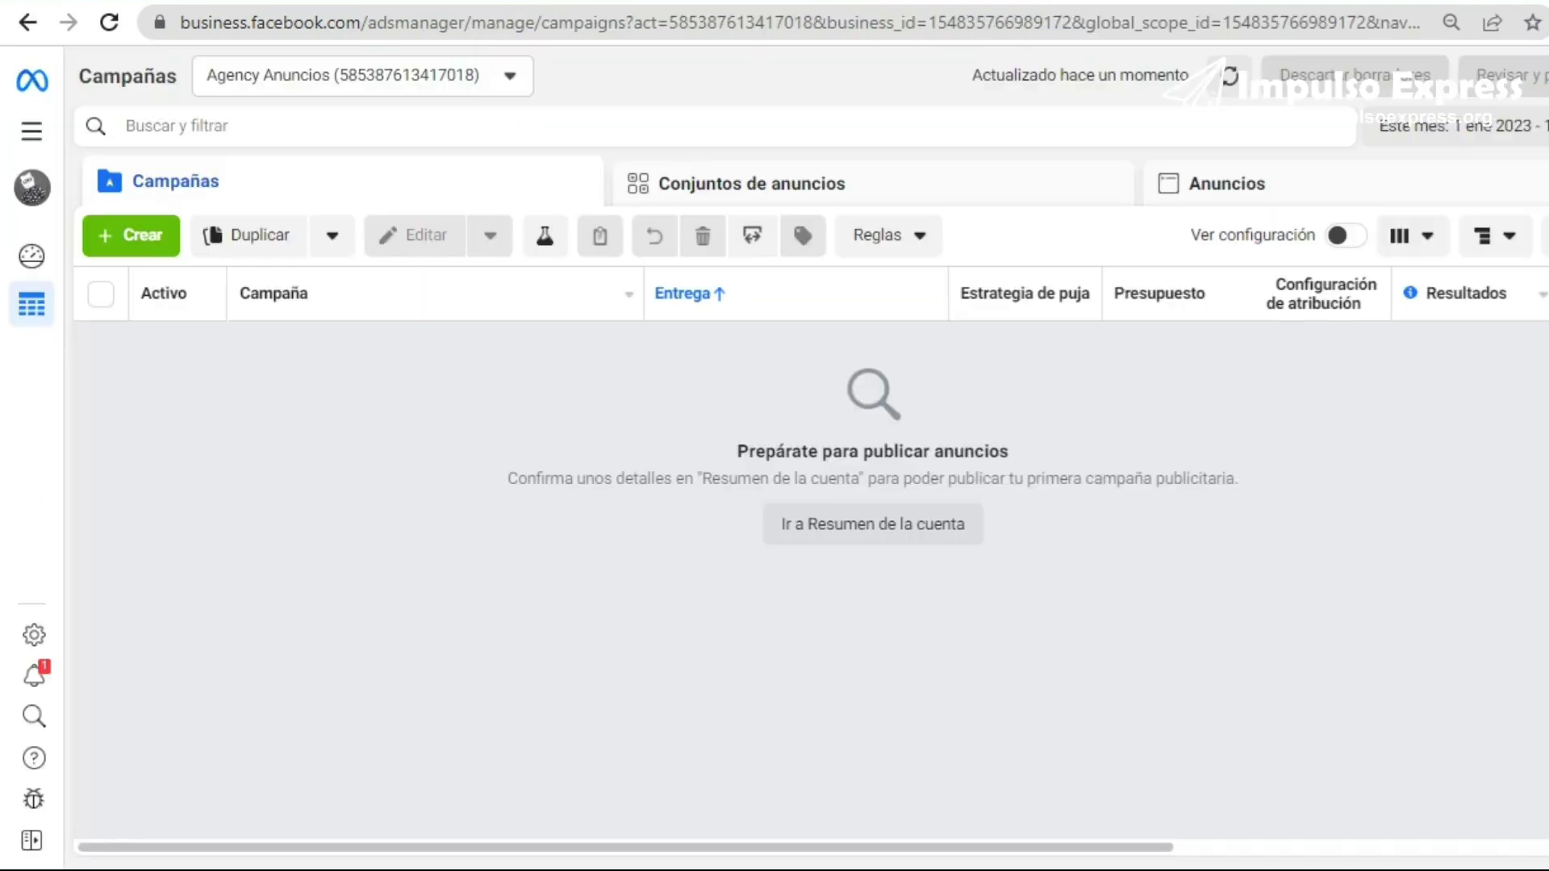
- Check which ad accounts are available in the ads manager's account selector for Agency Anuncios
{"action": "left_click", "coordinate": [523, 76]}
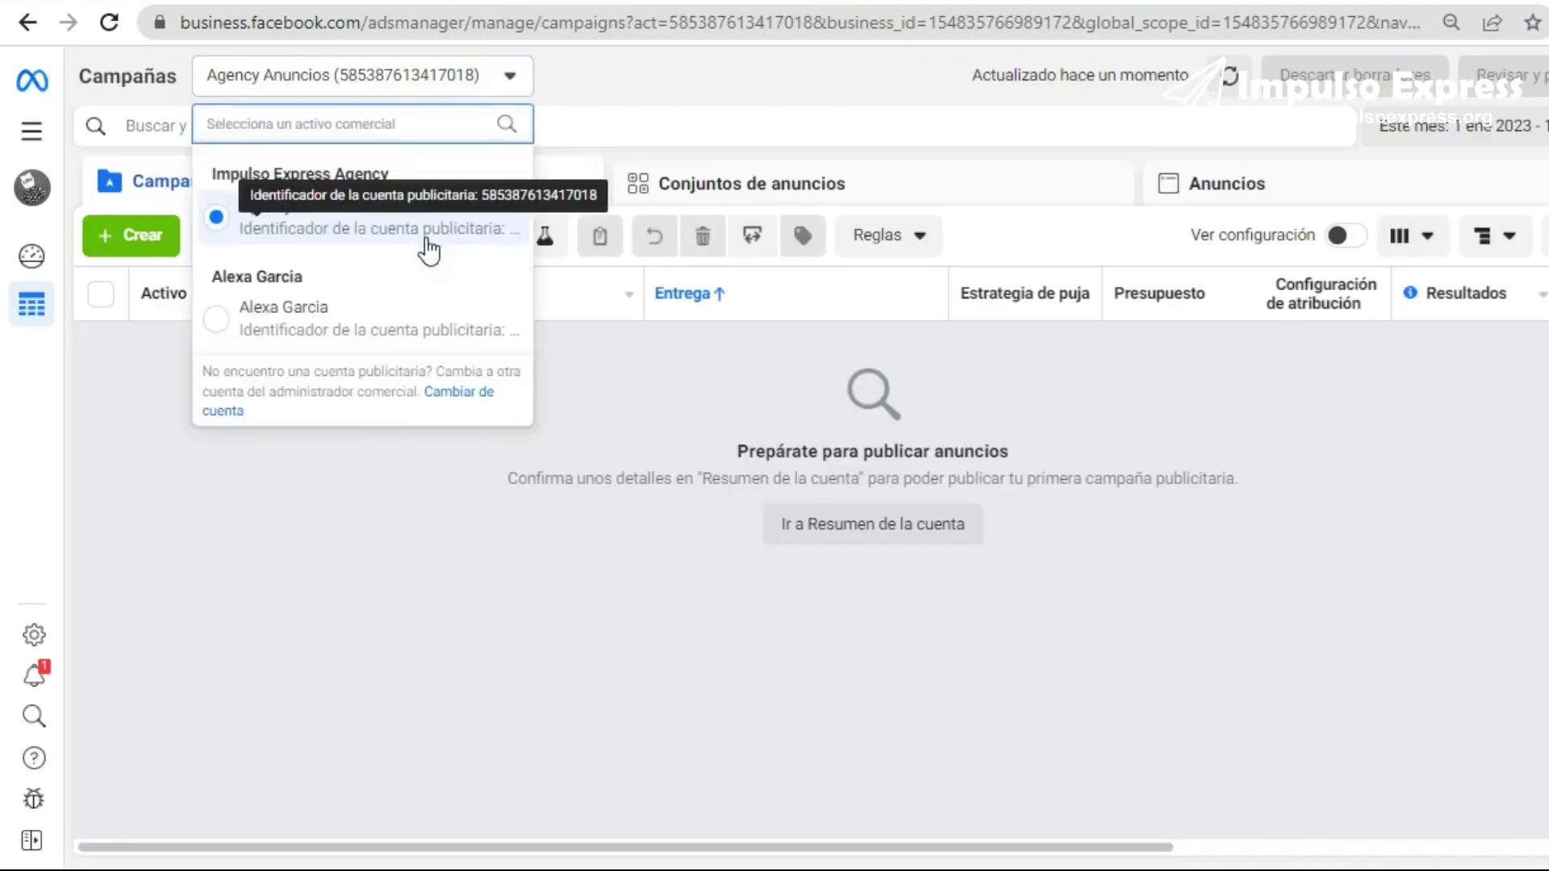
{"action": "left_click", "coordinate": [734, 84]}
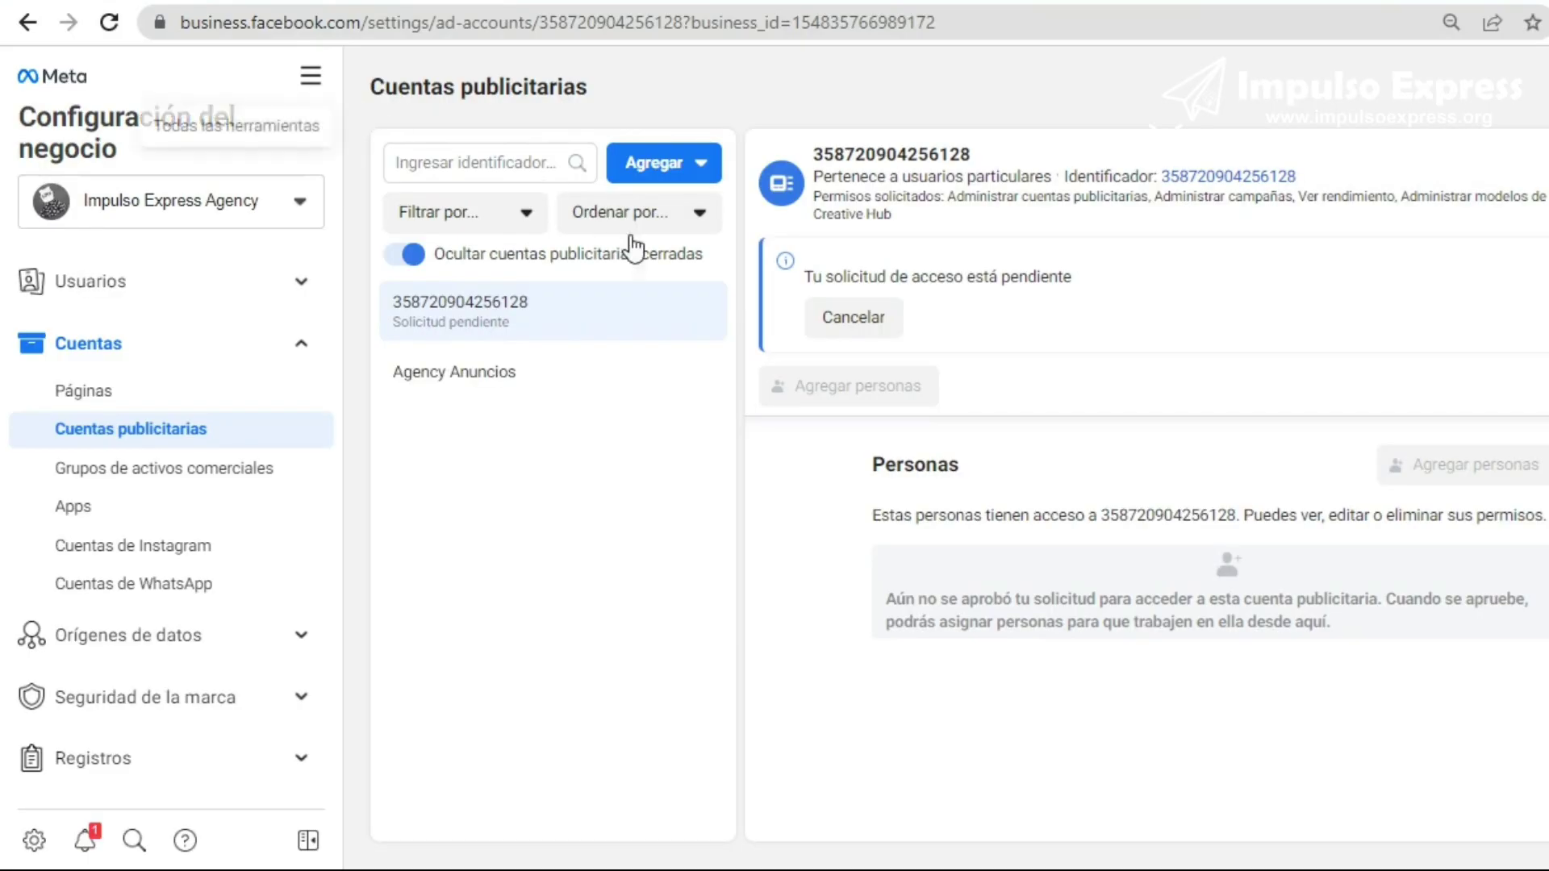
- Review the blank form for requesting access to another ad account and close it without sending anything
{"action": "left_click", "coordinate": [695, 162]}
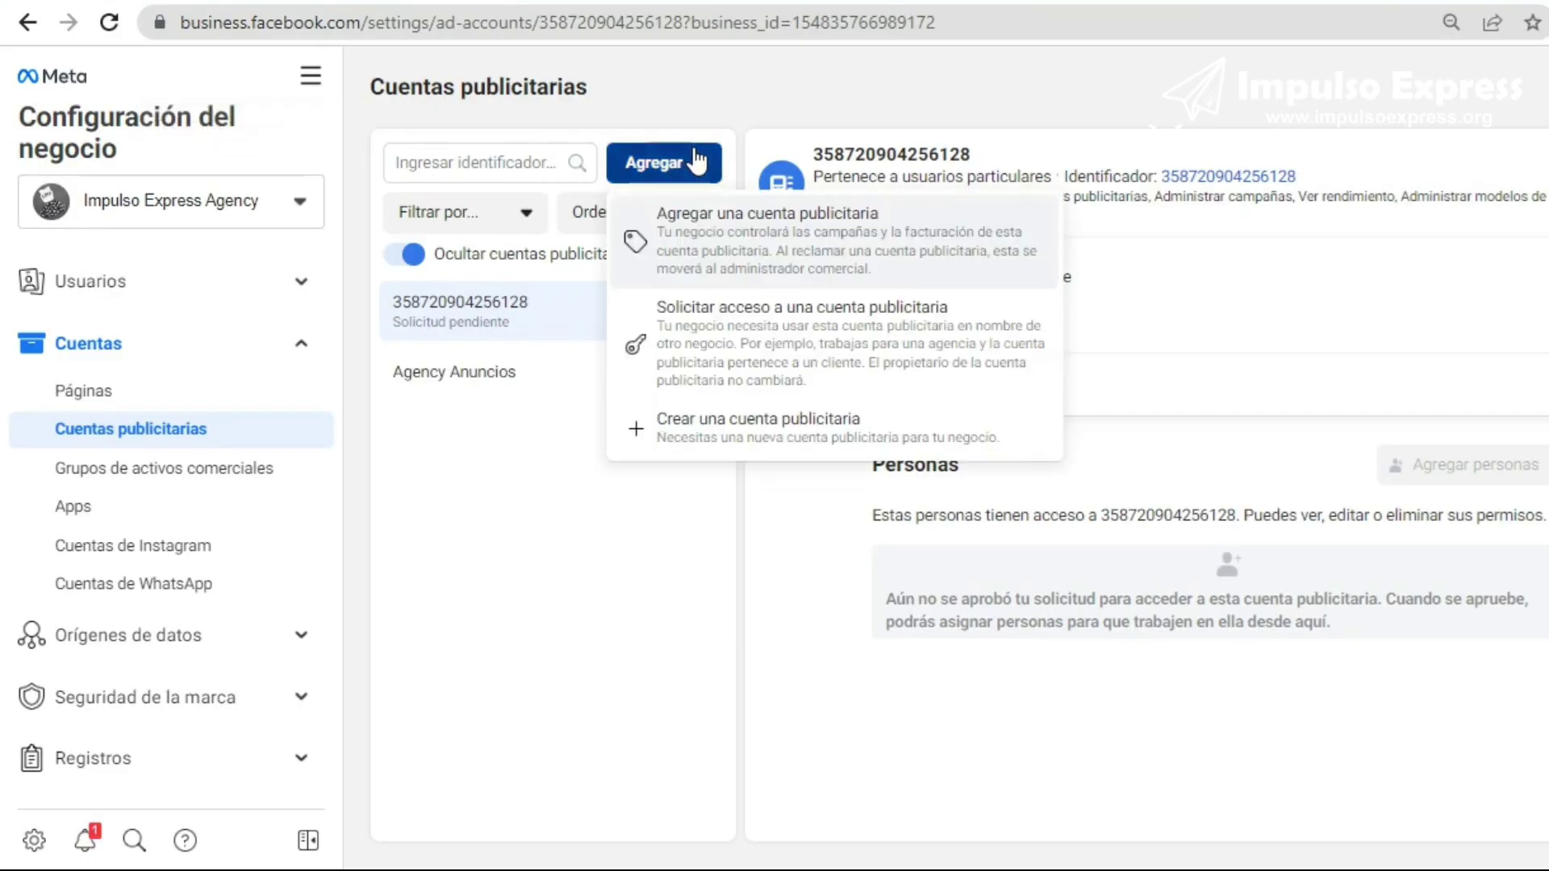
{"action": "left_click", "coordinate": [761, 360]}
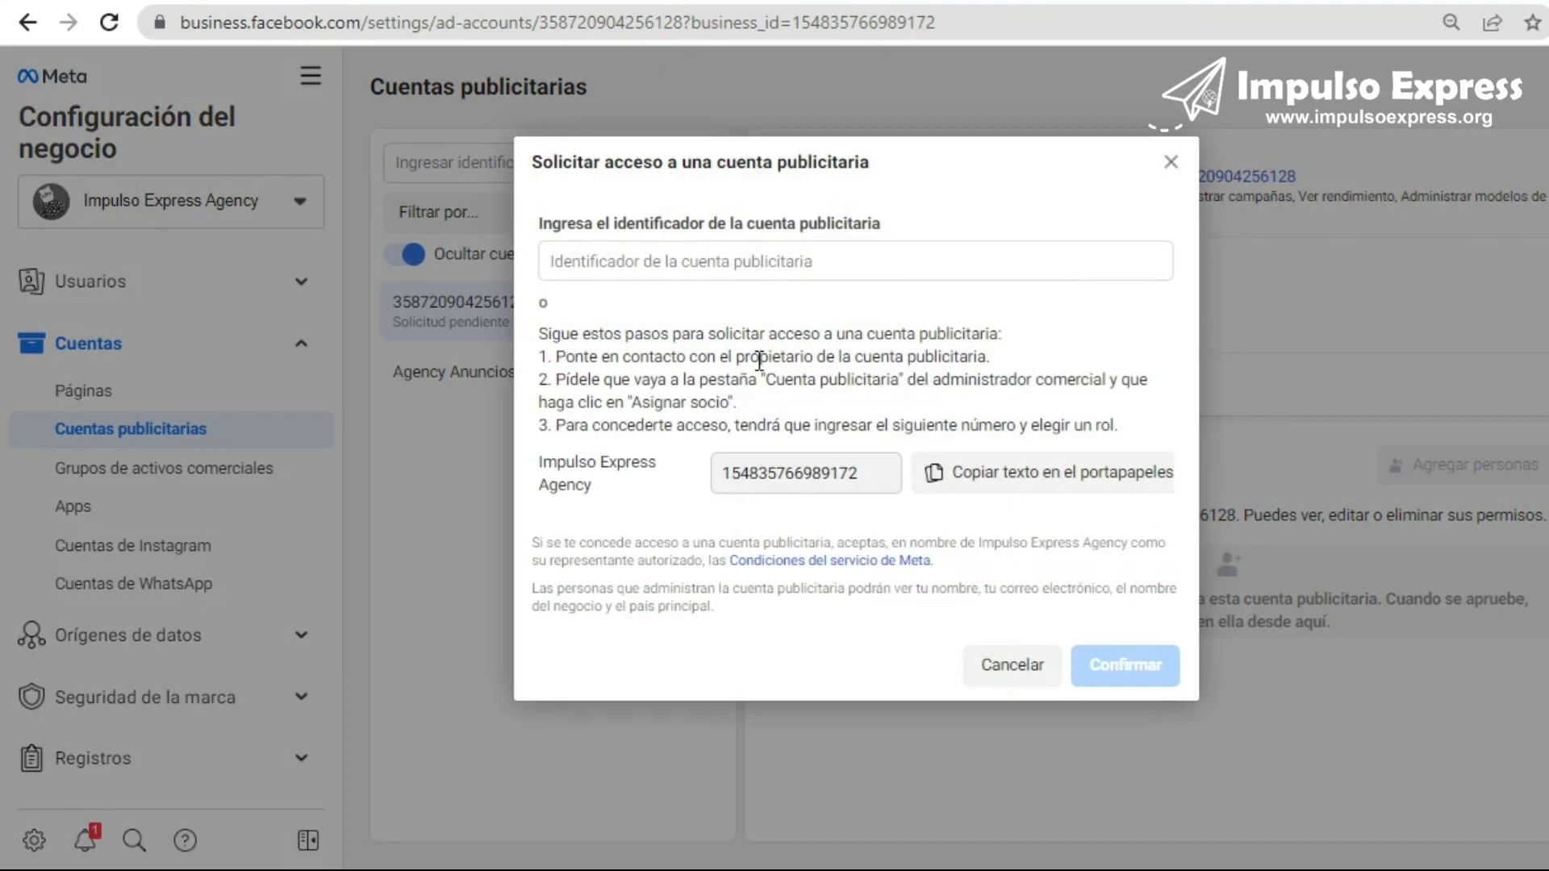
{"action": "left_click", "coordinate": [1171, 163]}
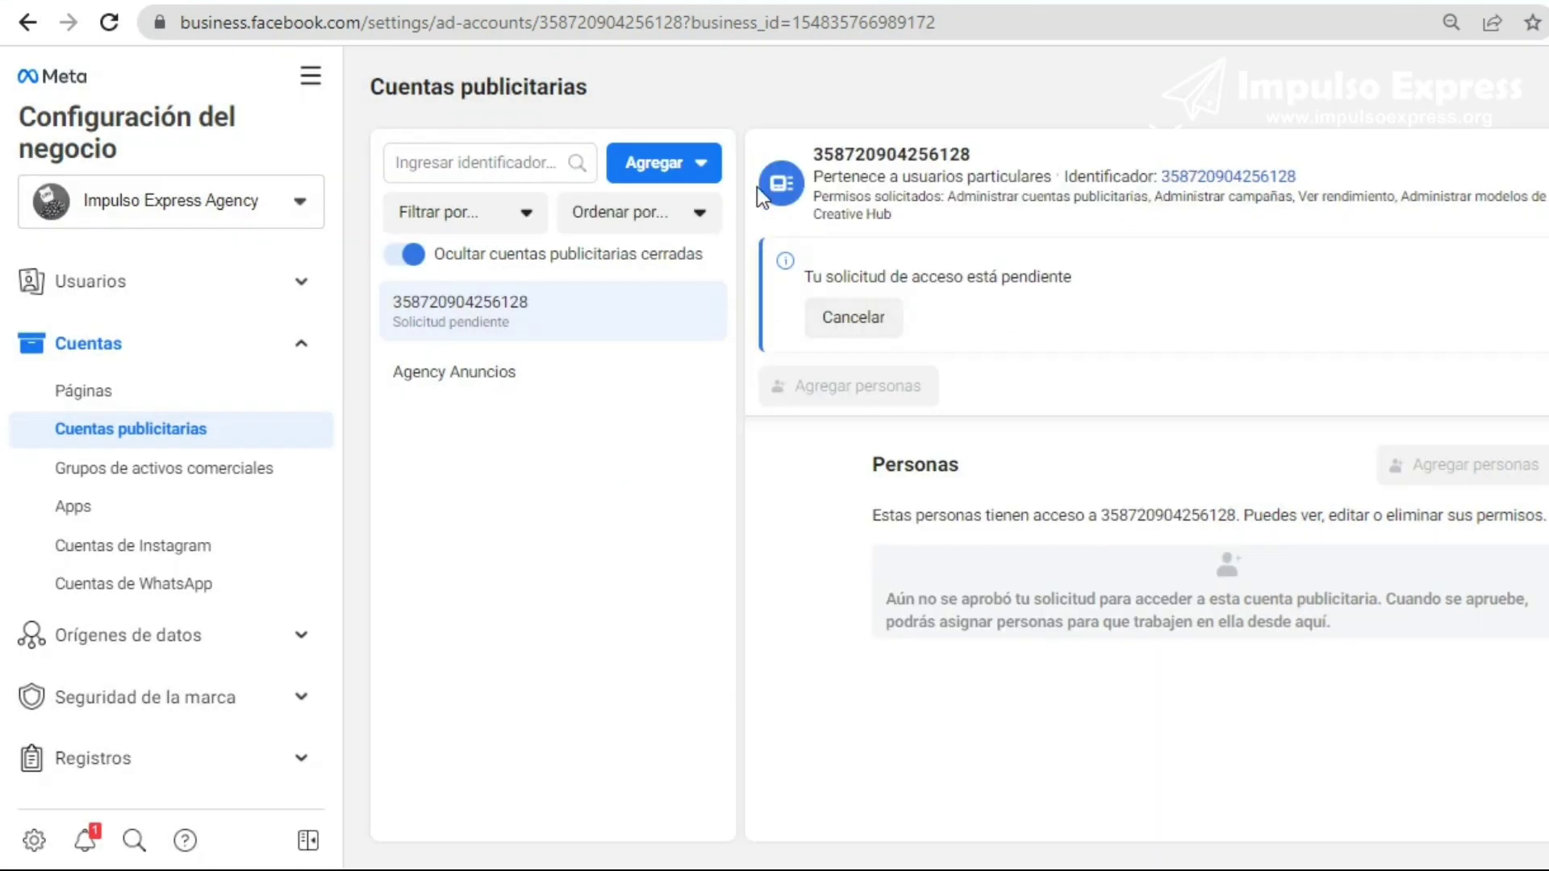
- Open the form for adding an existing ad account and examine its notice about moving accounts into the business manager
{"action": "left_click", "coordinate": [702, 166]}
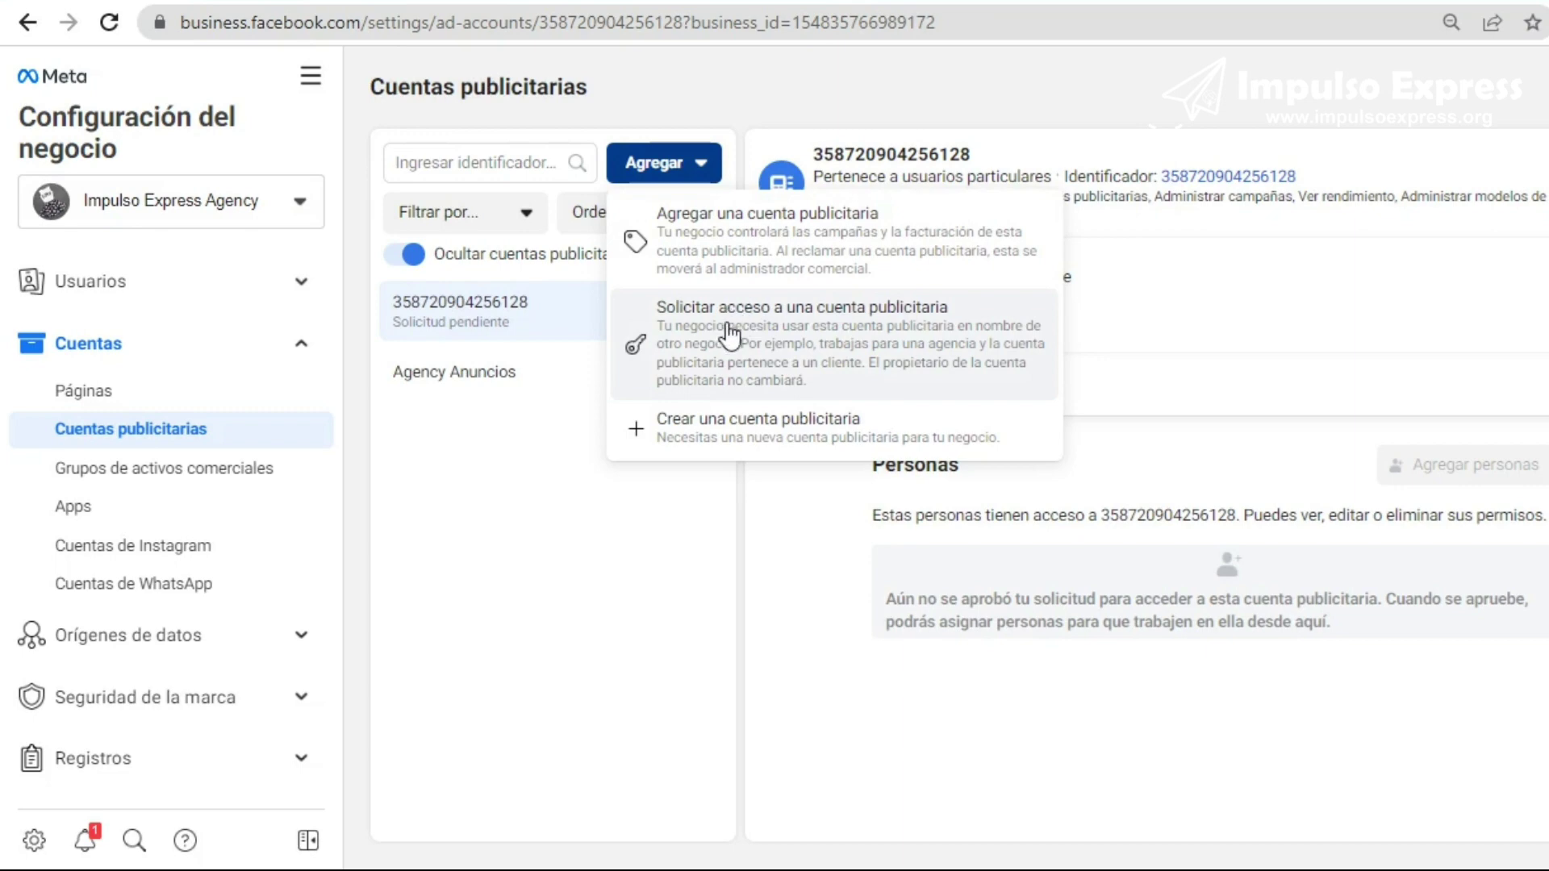
{"action": "left_click", "coordinate": [781, 265]}
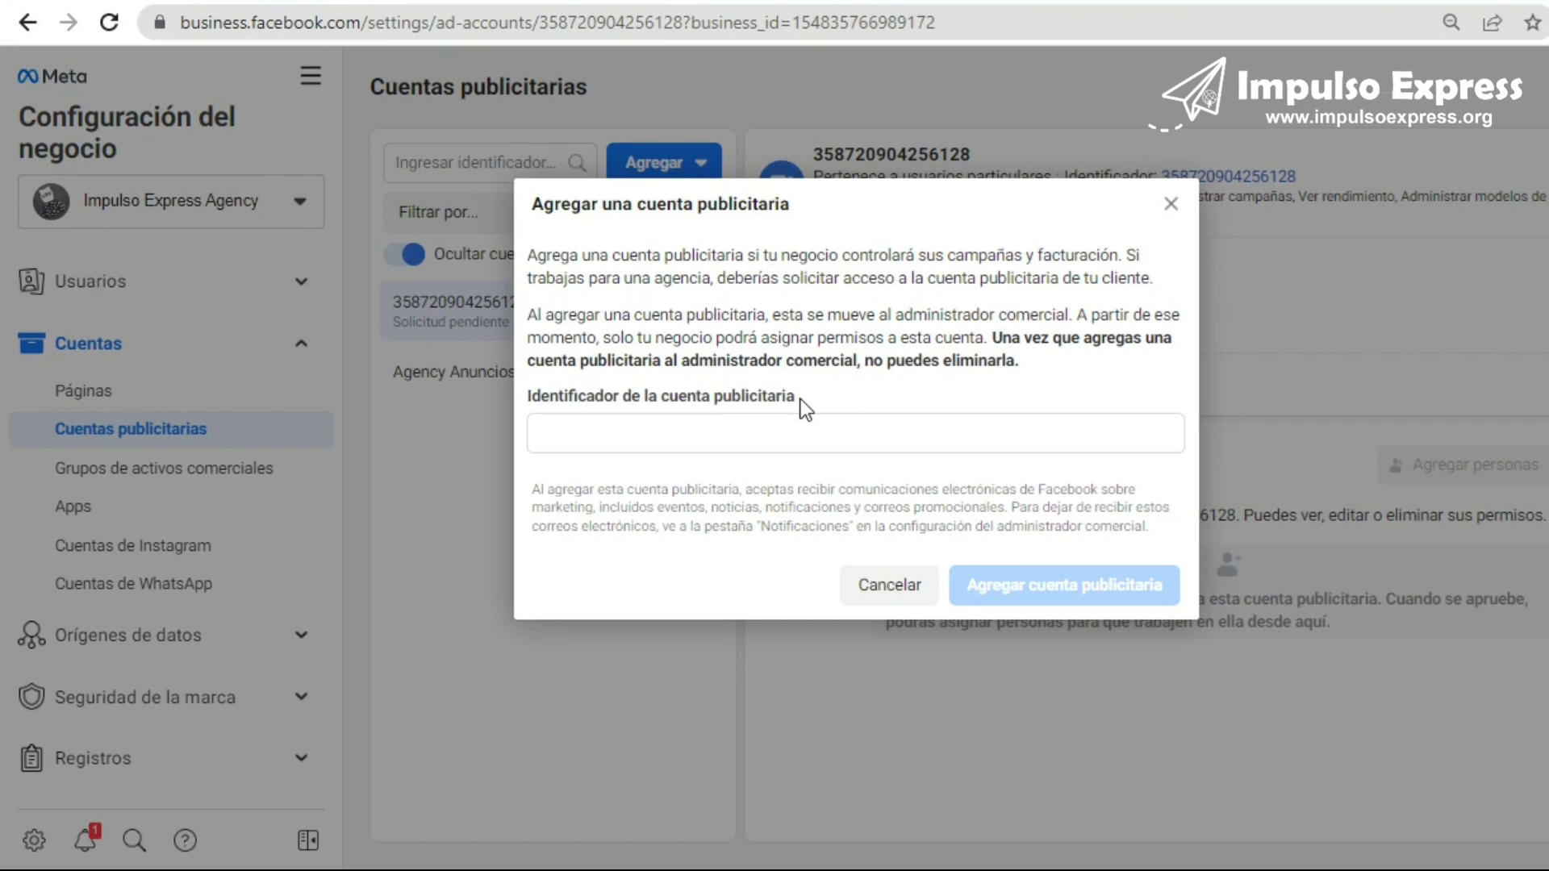
{"action": "left_click", "coordinate": [837, 433]}
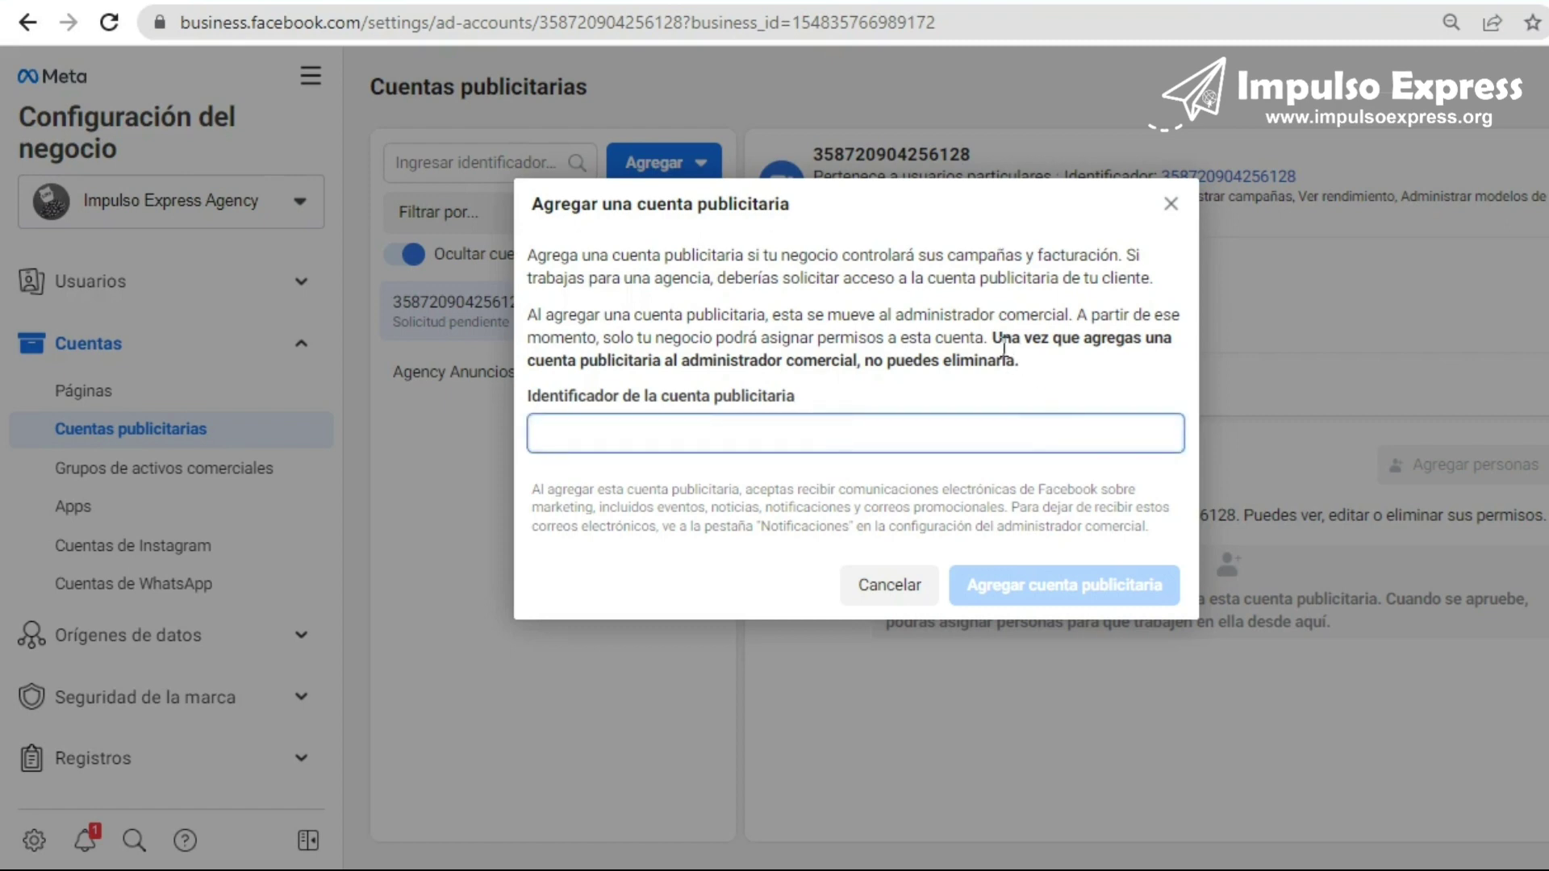
{"action": "left_click_drag", "start_coordinate": [992, 339], "coordinate": [1127, 367]}
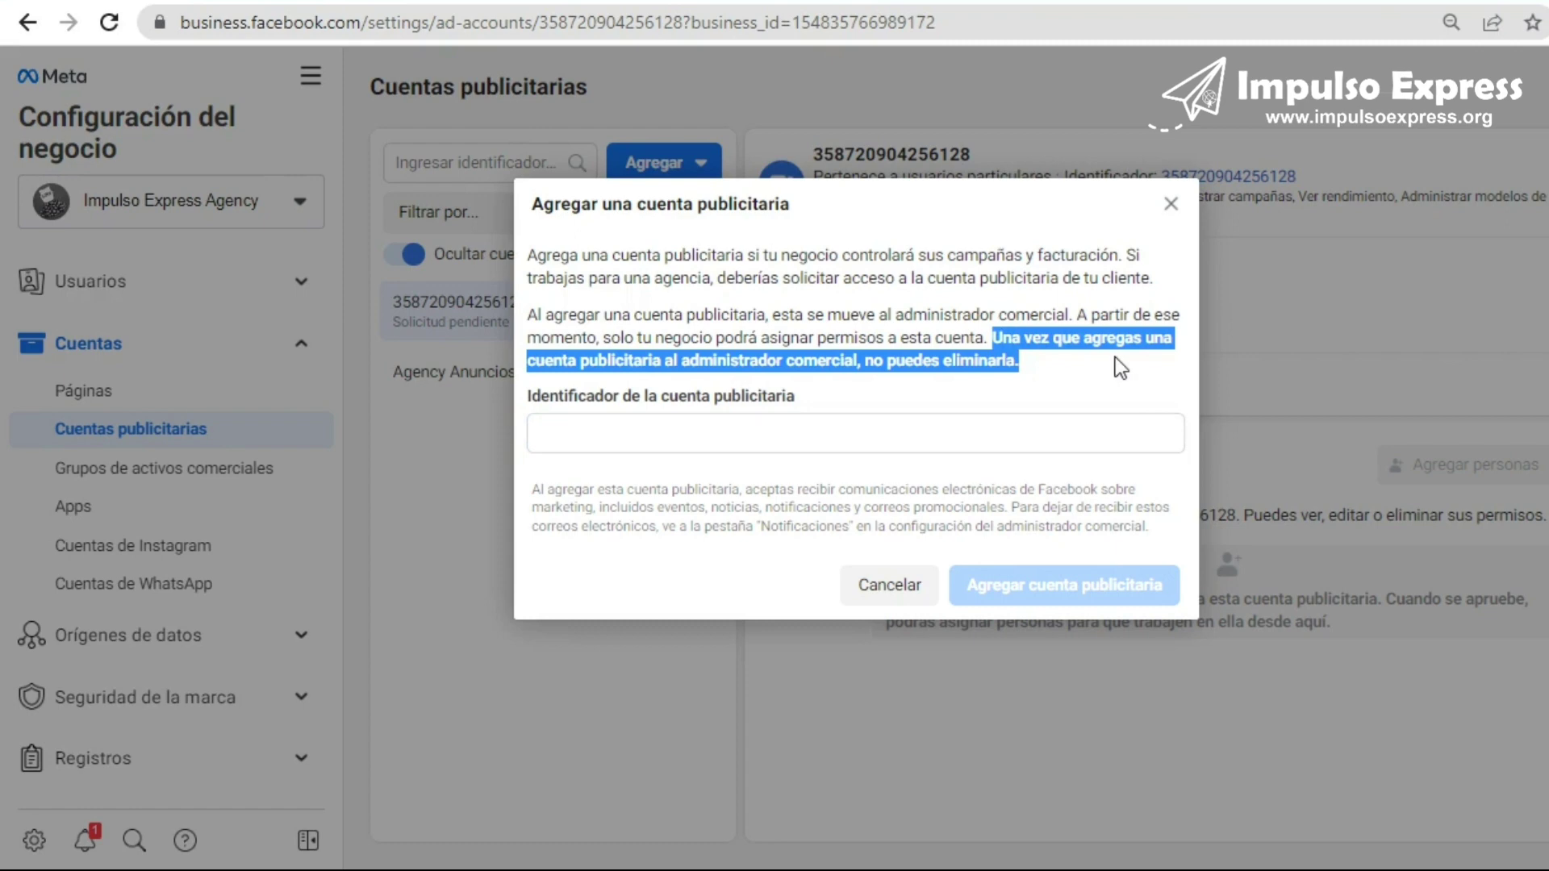
{"action": "left_click", "coordinate": [1062, 355]}
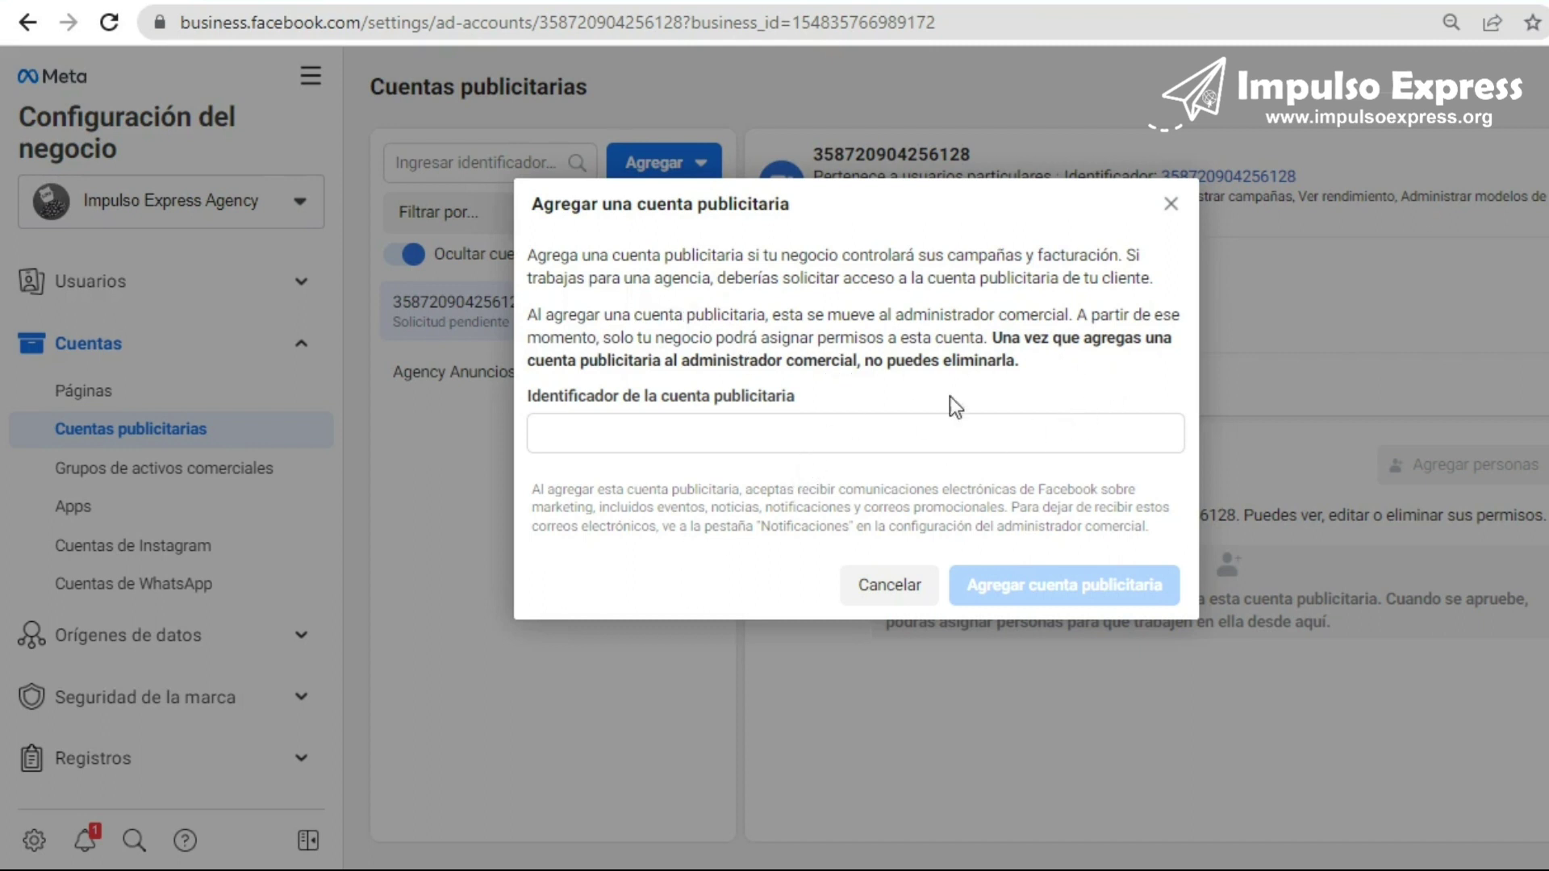
- Try to add the ad account with the copied ID to Impulso Express Agency, and close the form
{"action": "left_click", "coordinate": [864, 434]}
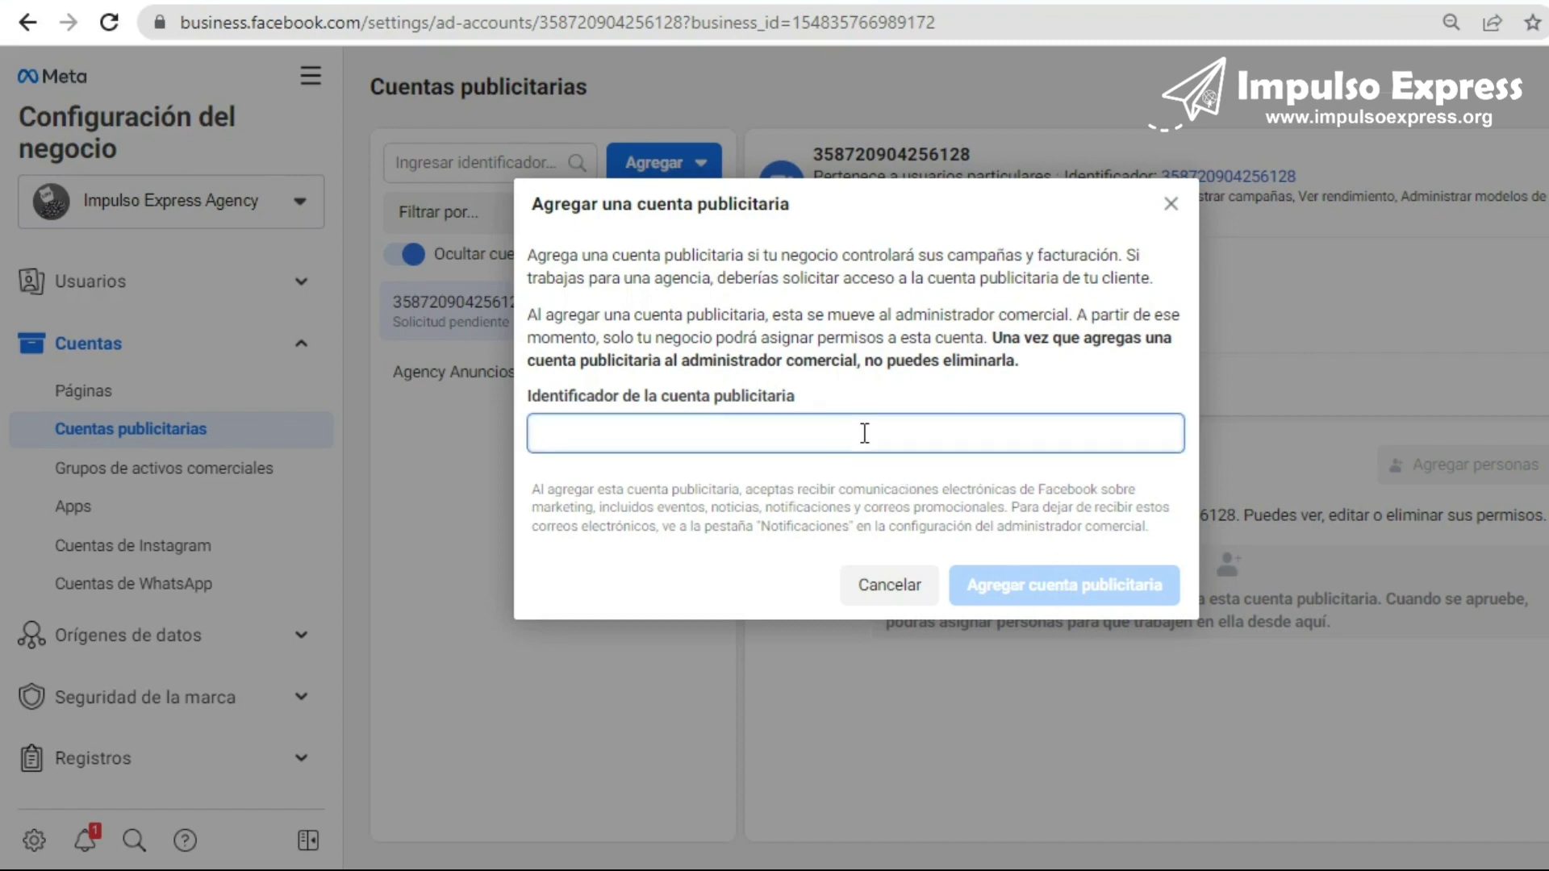
{"action": "key", "text": "ctrl+v"}
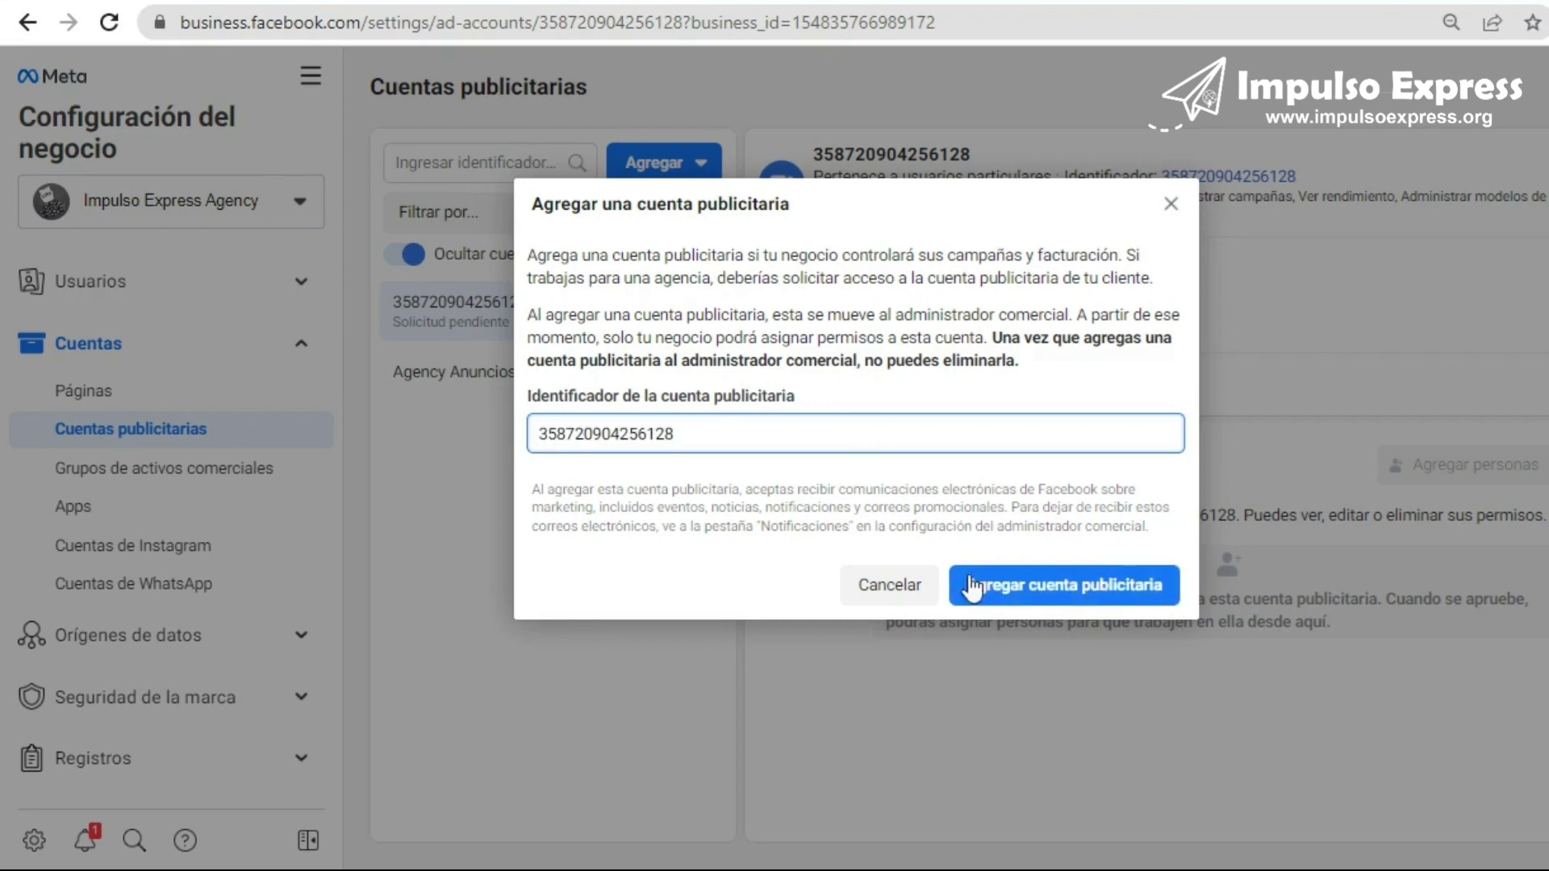
{"action": "left_click", "coordinate": [1028, 598]}
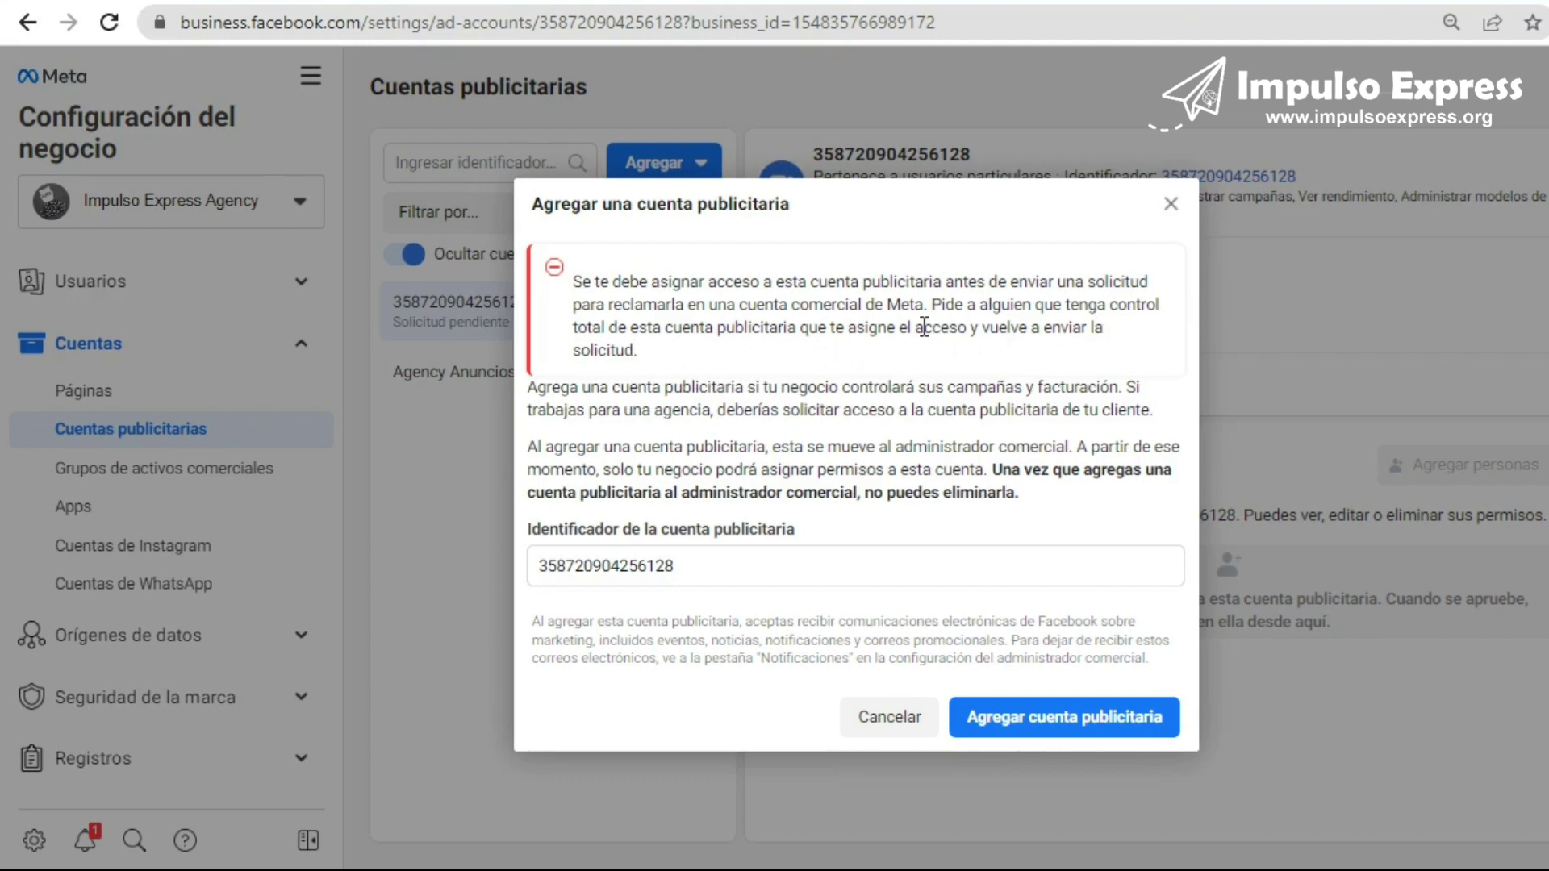
{"action": "left_click", "coordinate": [1170, 211]}
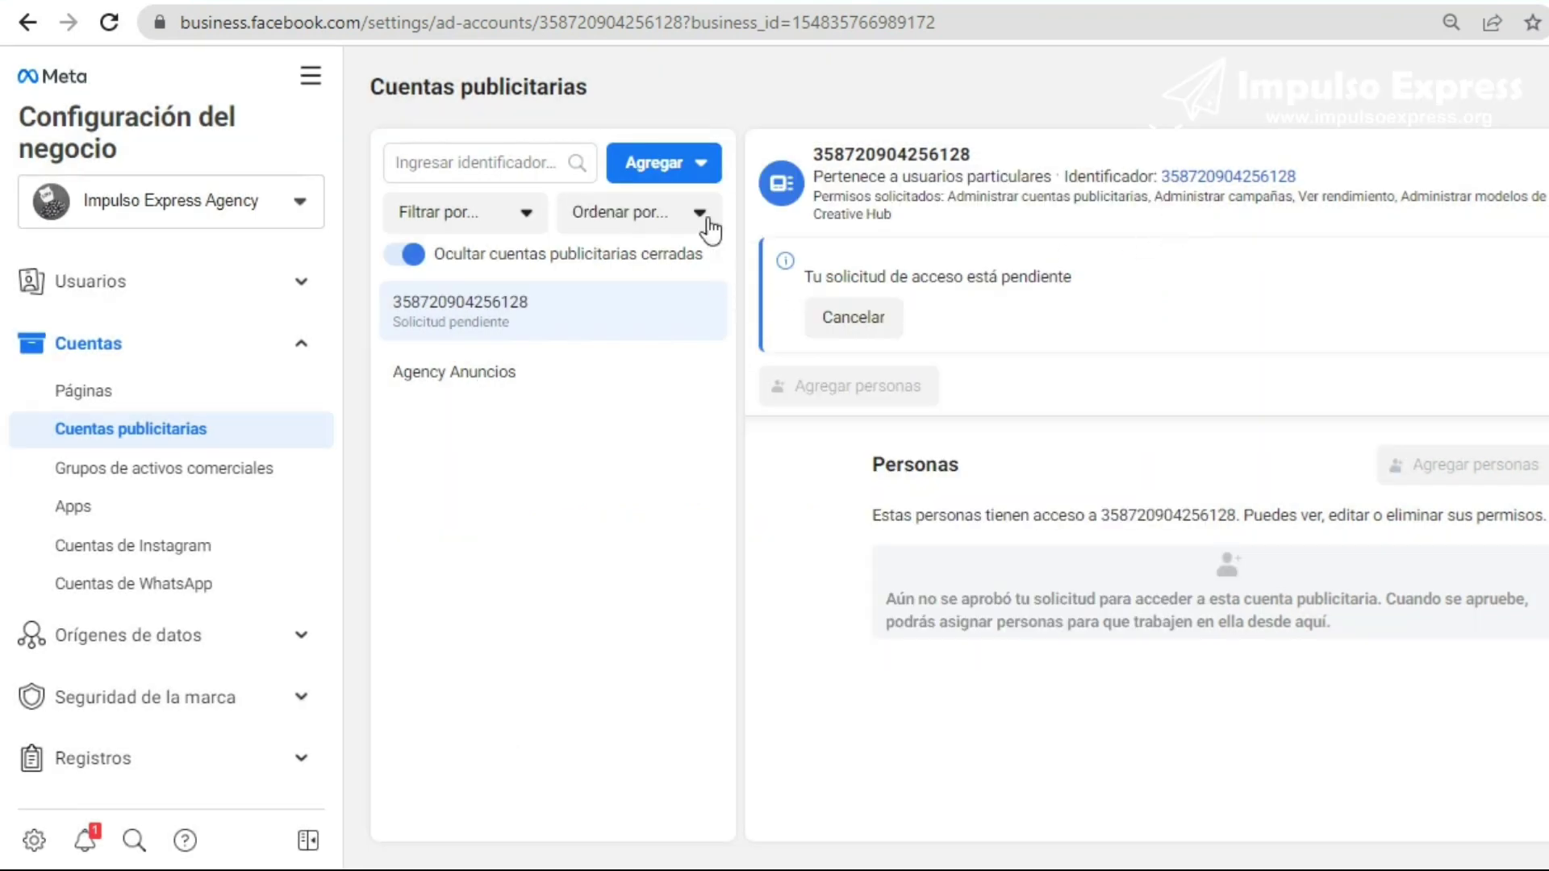
- Review the options for adding ad accounts without choosing one, and display the people assigned to Agency Anuncios
{"action": "left_click", "coordinate": [694, 167]}
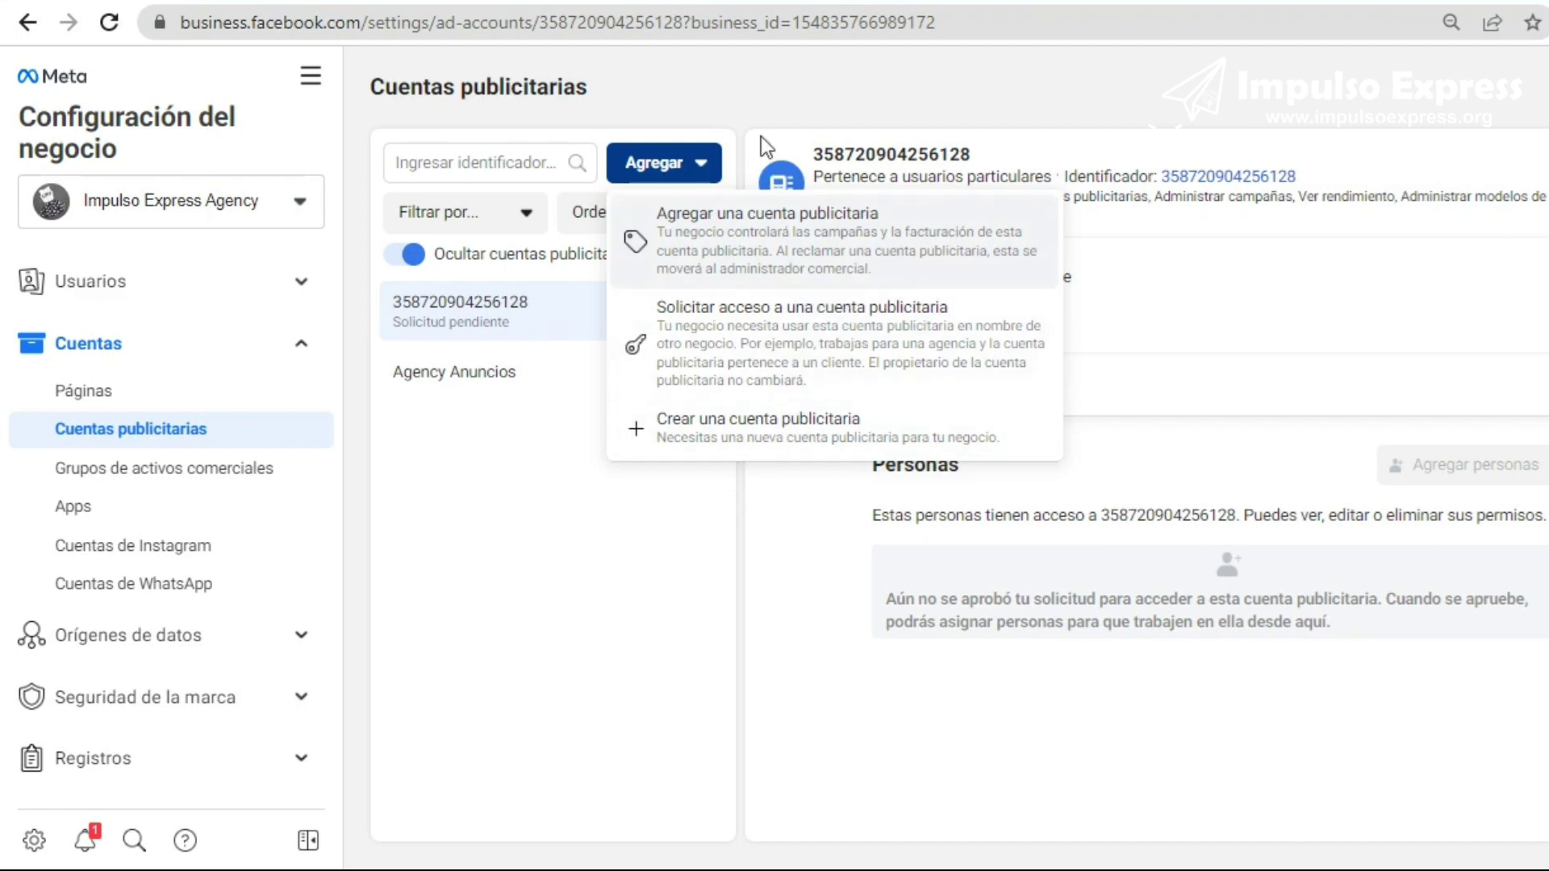
{"action": "left_click", "coordinate": [622, 509]}
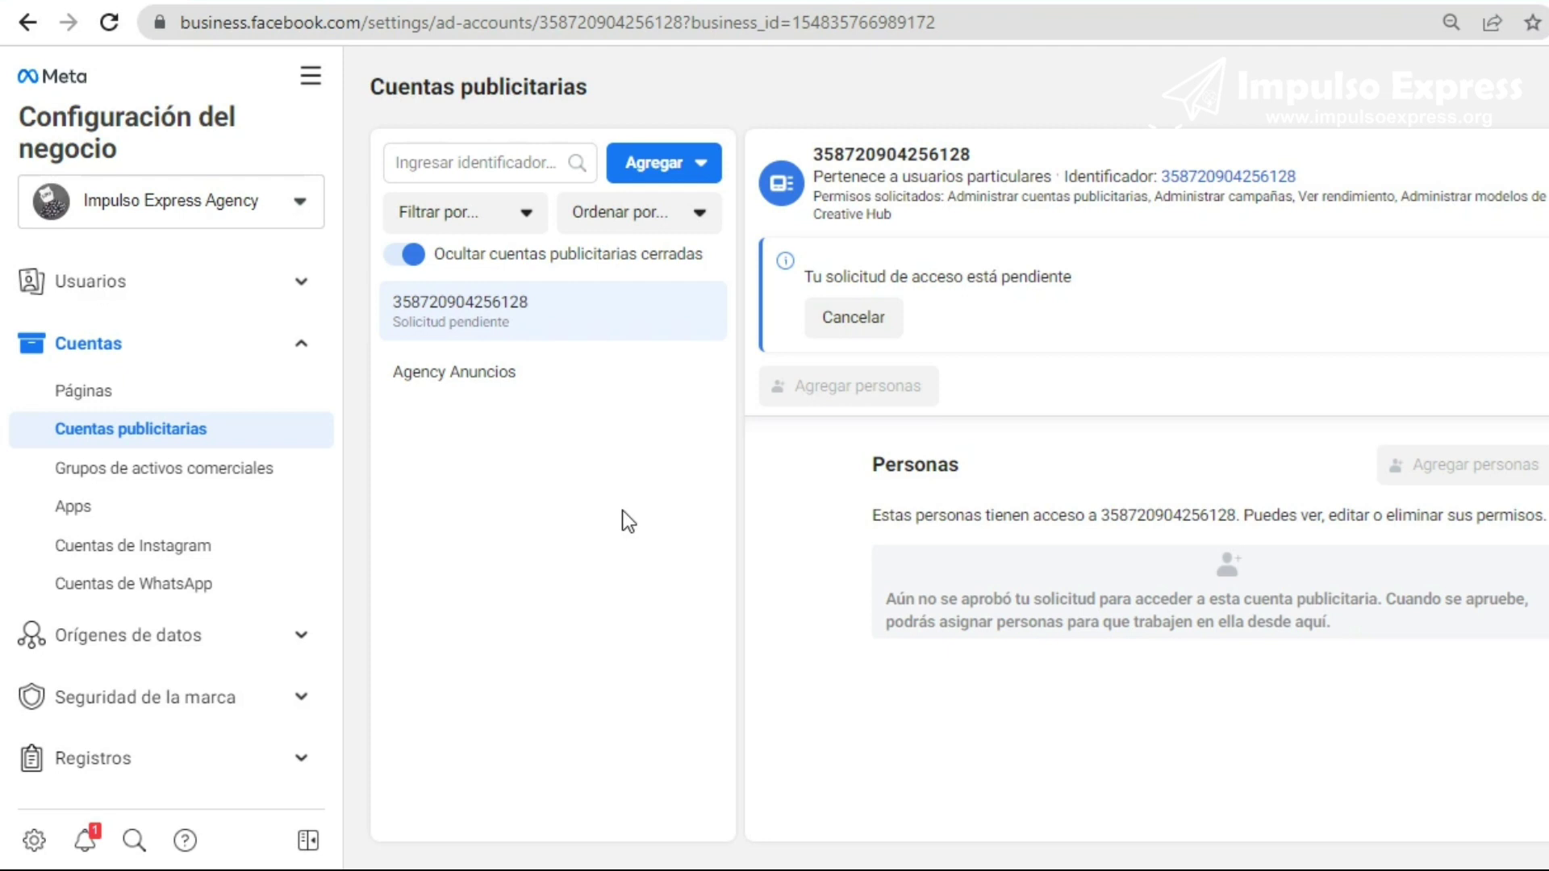
{"action": "left_click", "coordinate": [500, 385]}
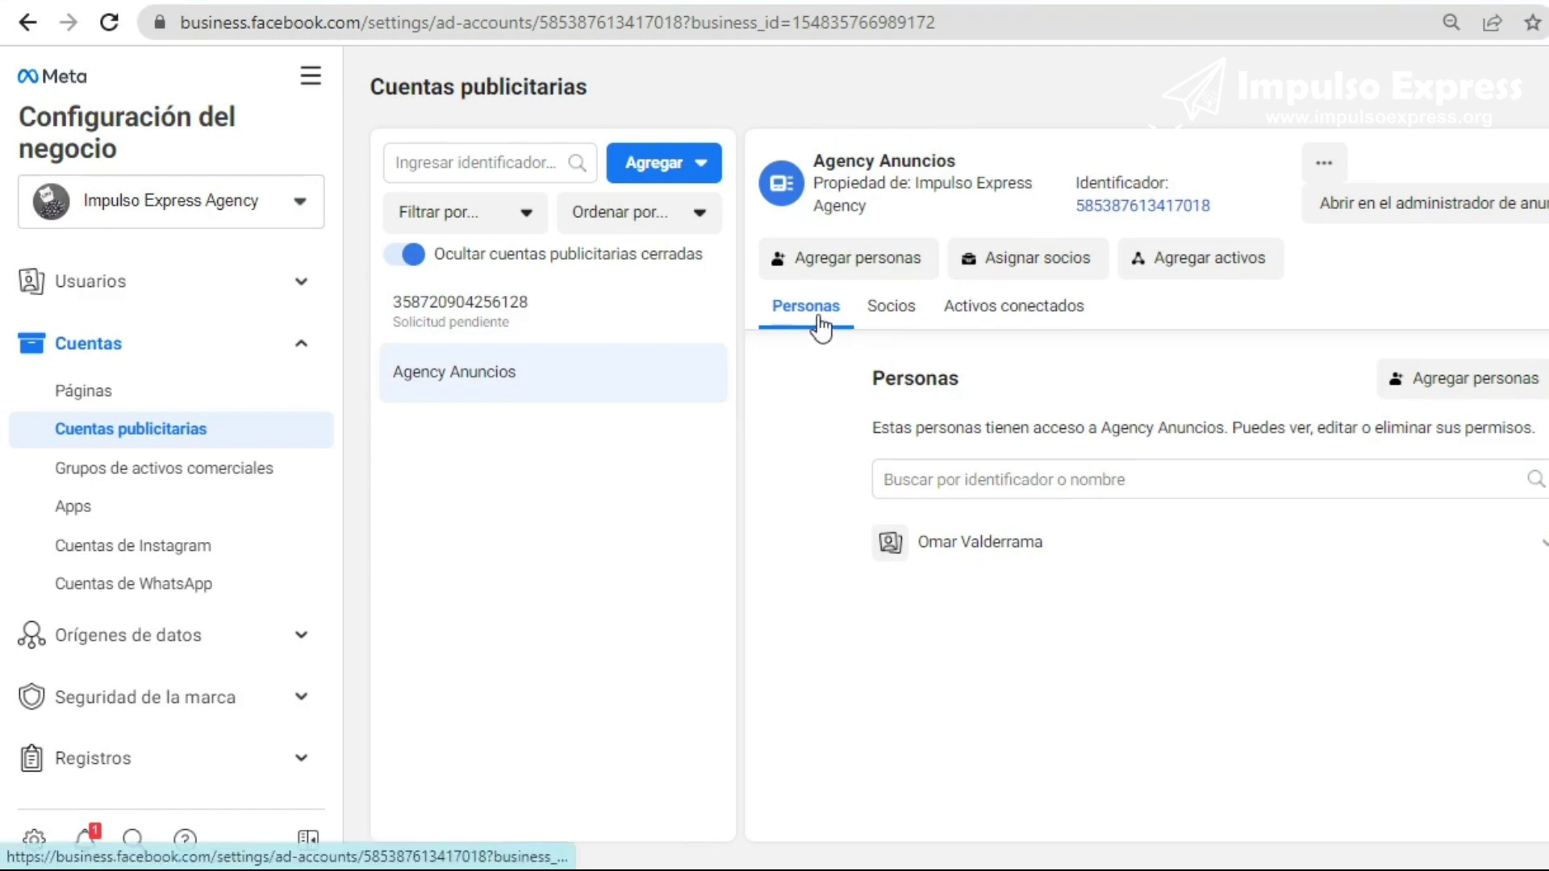
- Inspect the assigned person's permissions on Agency Anuncios, and assign the first listed person full control with Administrar cuenta publicitaria
{"action": "left_click", "coordinate": [1066, 545]}
{"action": "scroll", "coordinate": [1382, 603], "scroll_direction": "down", "scroll_amount": 2}
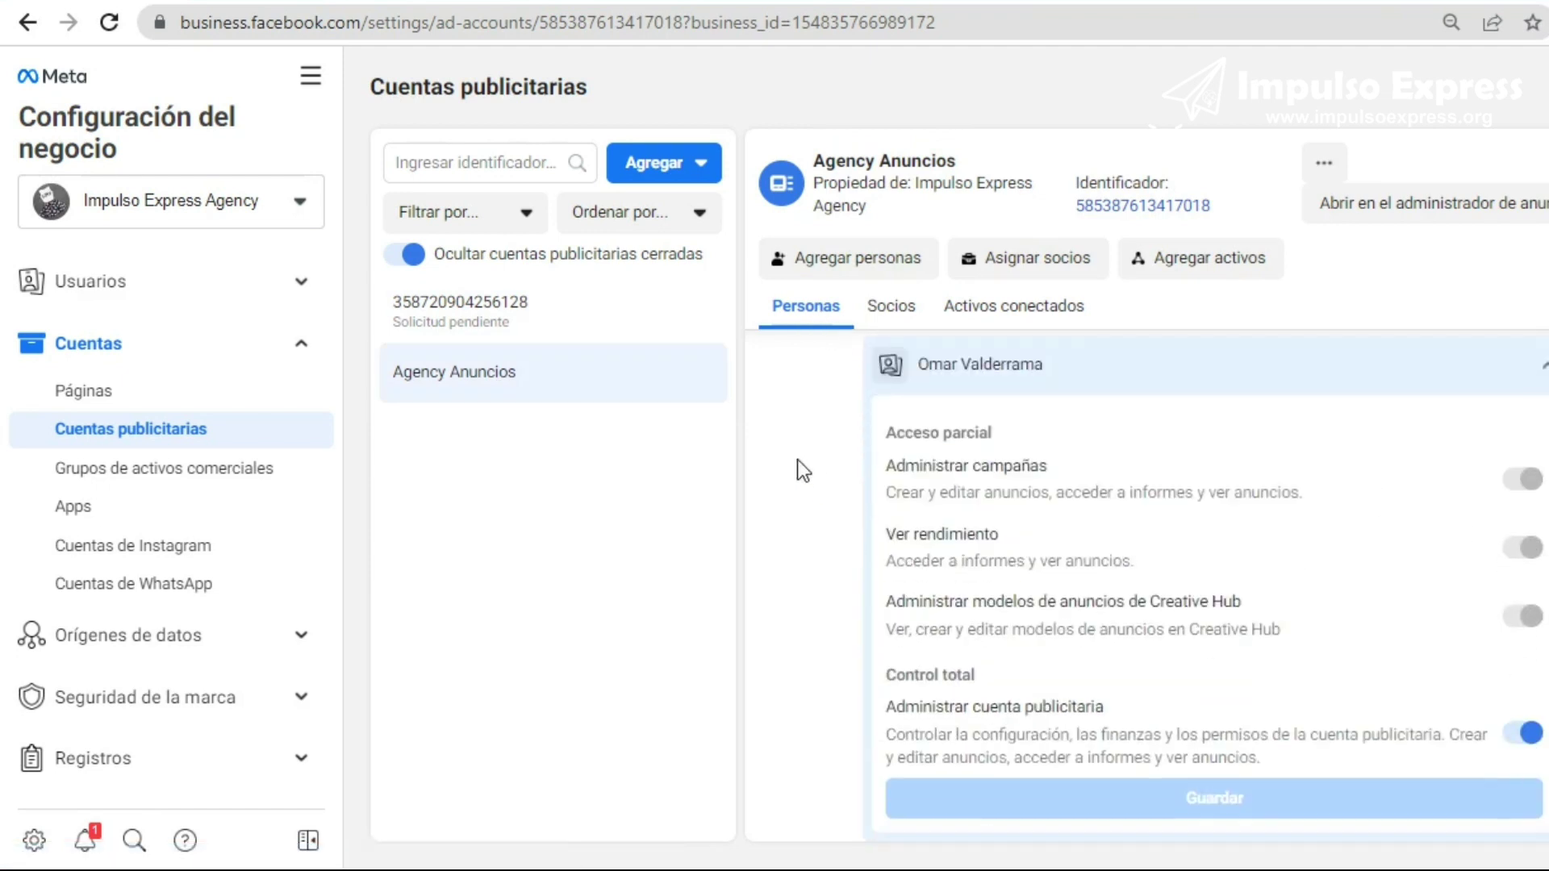
{"action": "left_click", "coordinate": [891, 259]}
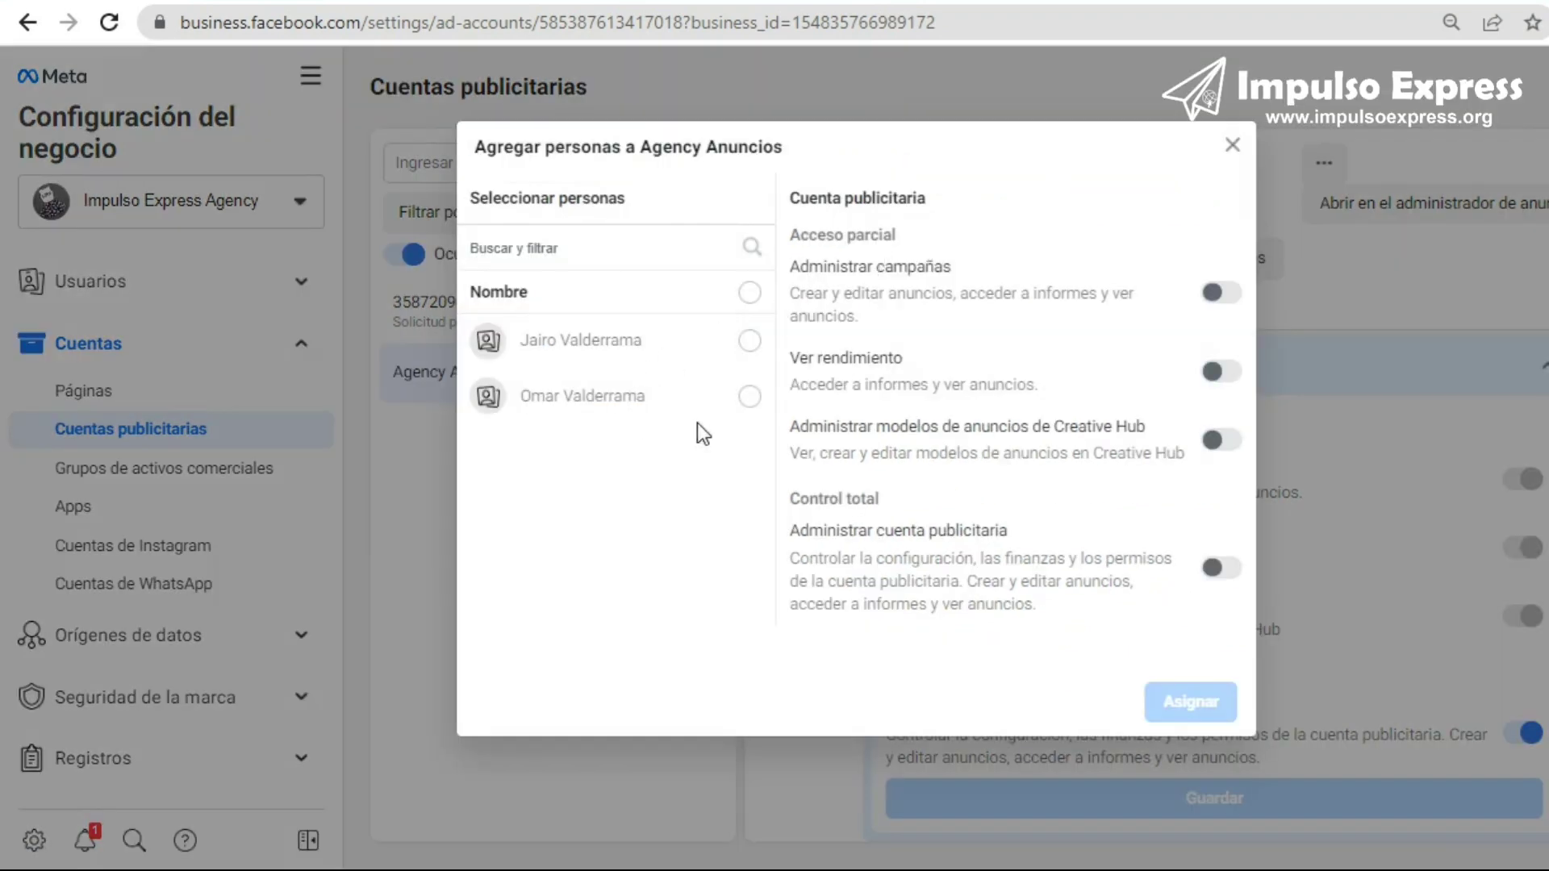
{"action": "left_click", "coordinate": [749, 341]}
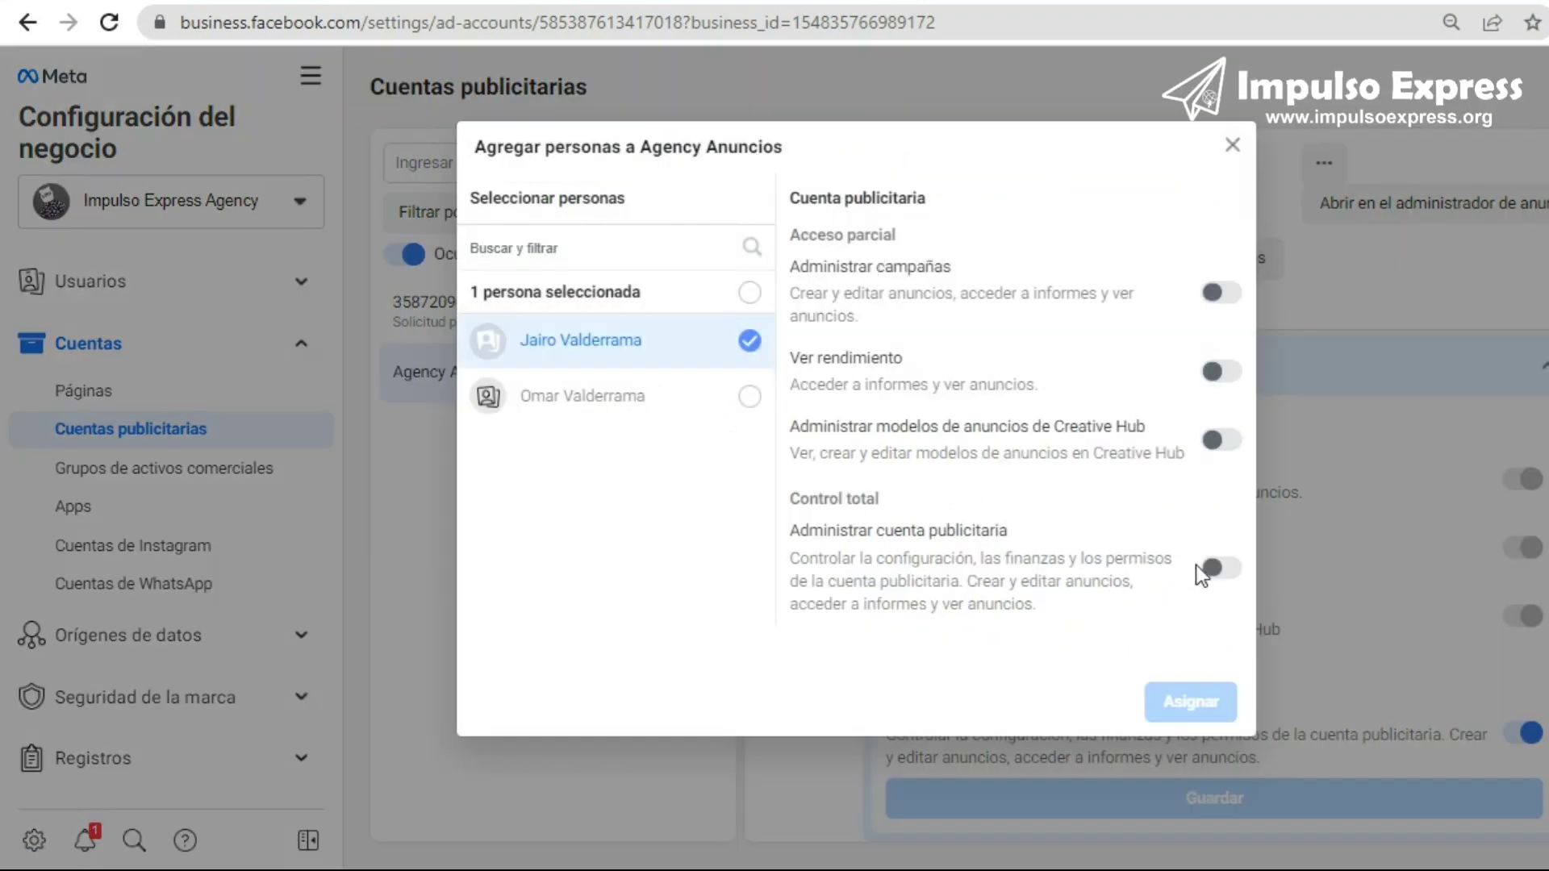
{"action": "left_click", "coordinate": [1220, 569]}
{"action": "left_click", "coordinate": [1195, 709]}
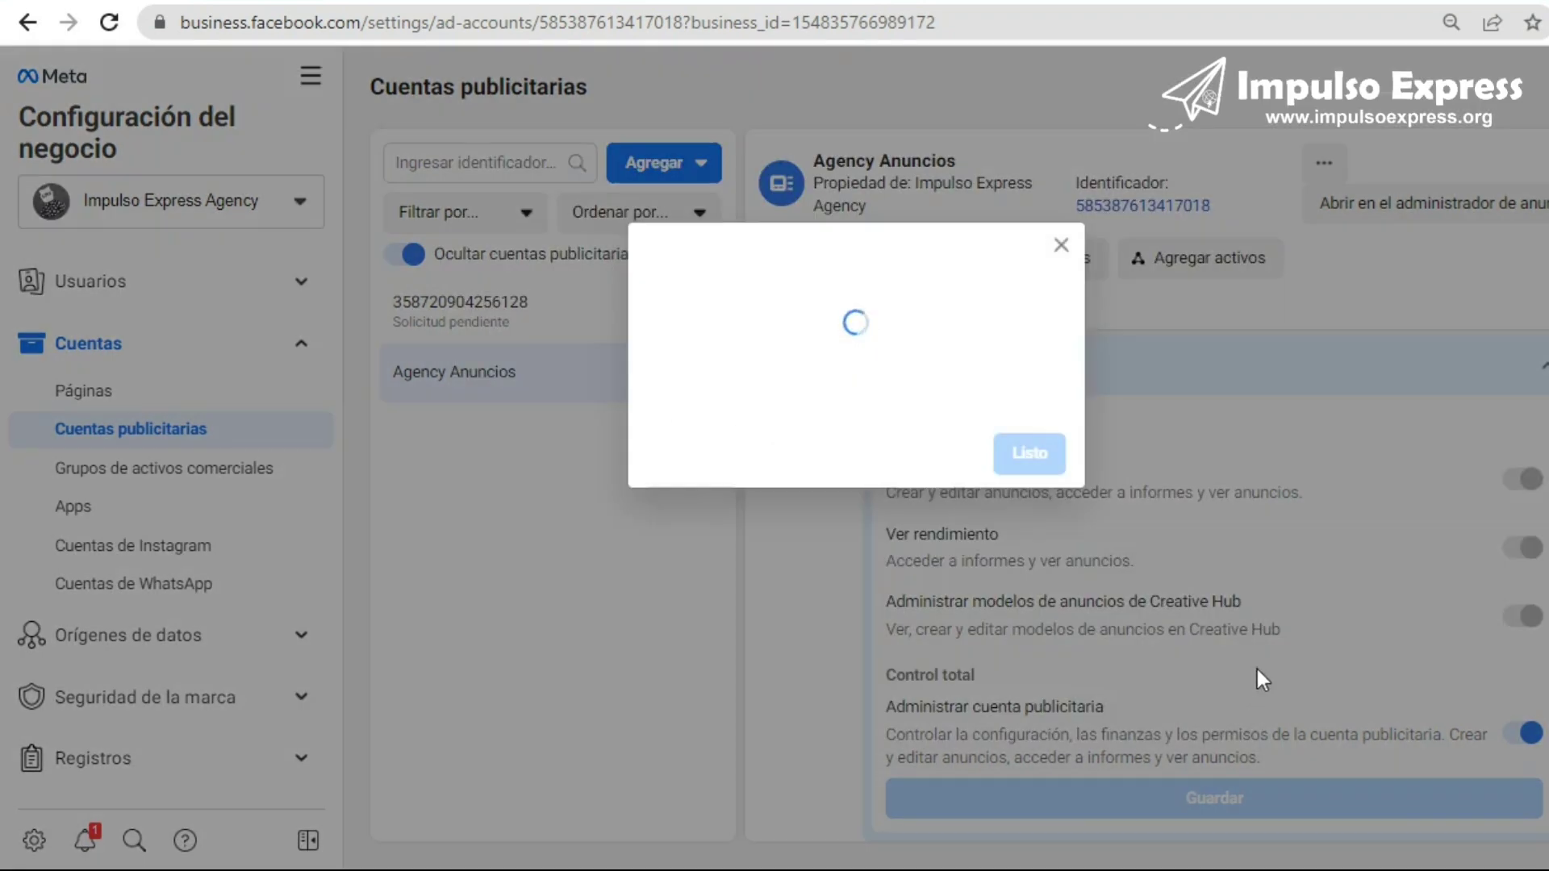
{"action": "left_click", "coordinate": [1060, 245]}
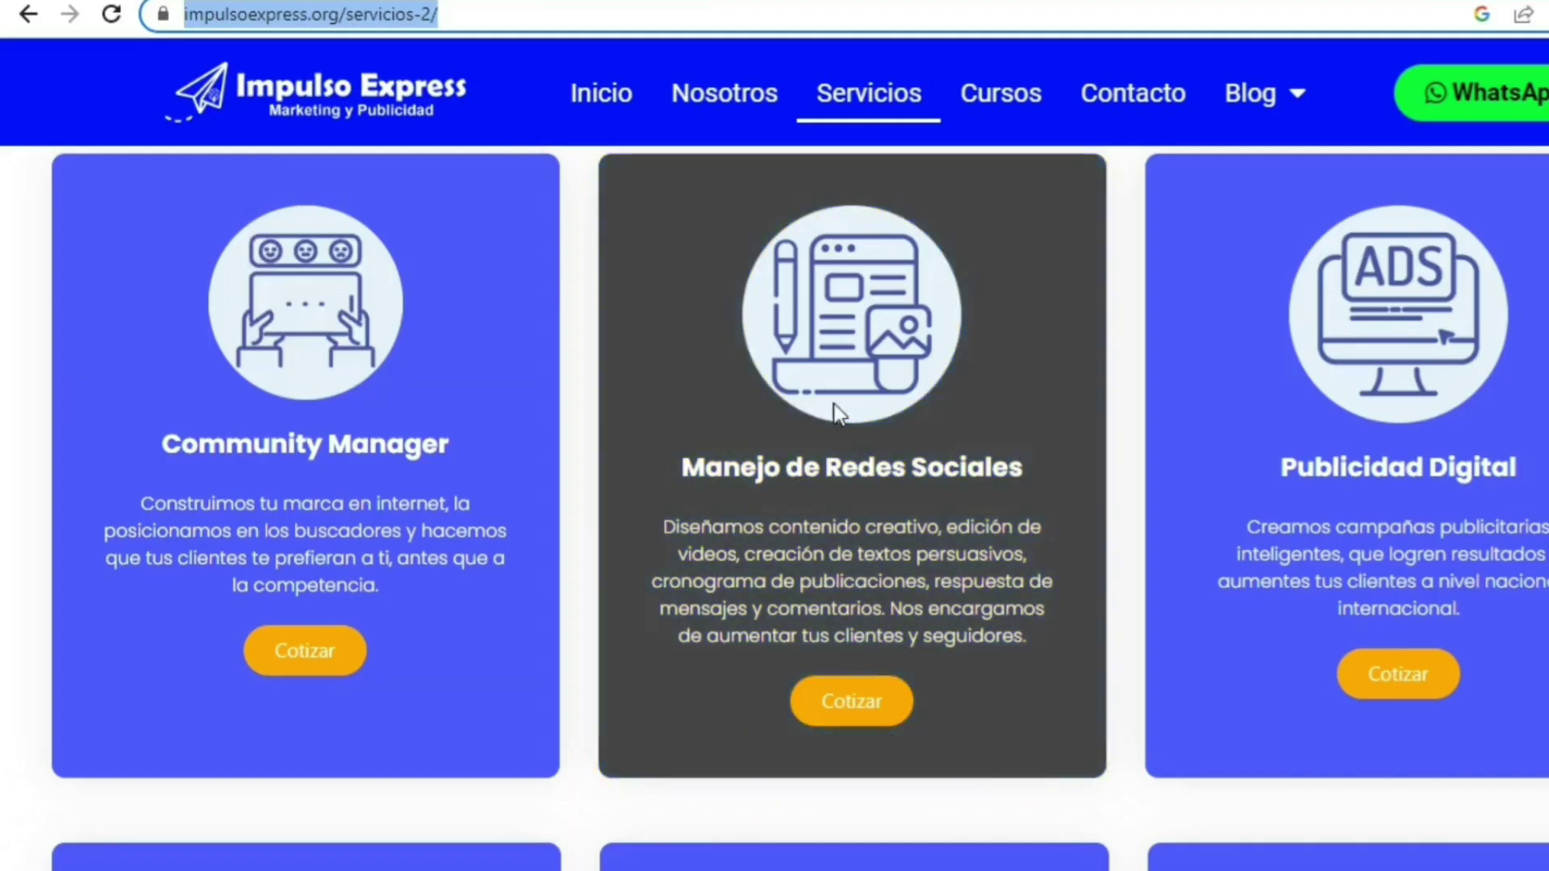
- Look through the services and agency strengths on the impulsoexpress.org services page, and display the page's full web address
{"action": "scroll", "coordinate": [846, 399], "scroll_direction": "up", "scroll_amount": 5}
{"action": "scroll", "coordinate": [1048, 451], "scroll_direction": "down", "scroll_amount": 4}
{"action": "scroll", "coordinate": [953, 198], "scroll_direction": "up", "scroll_amount": 3}
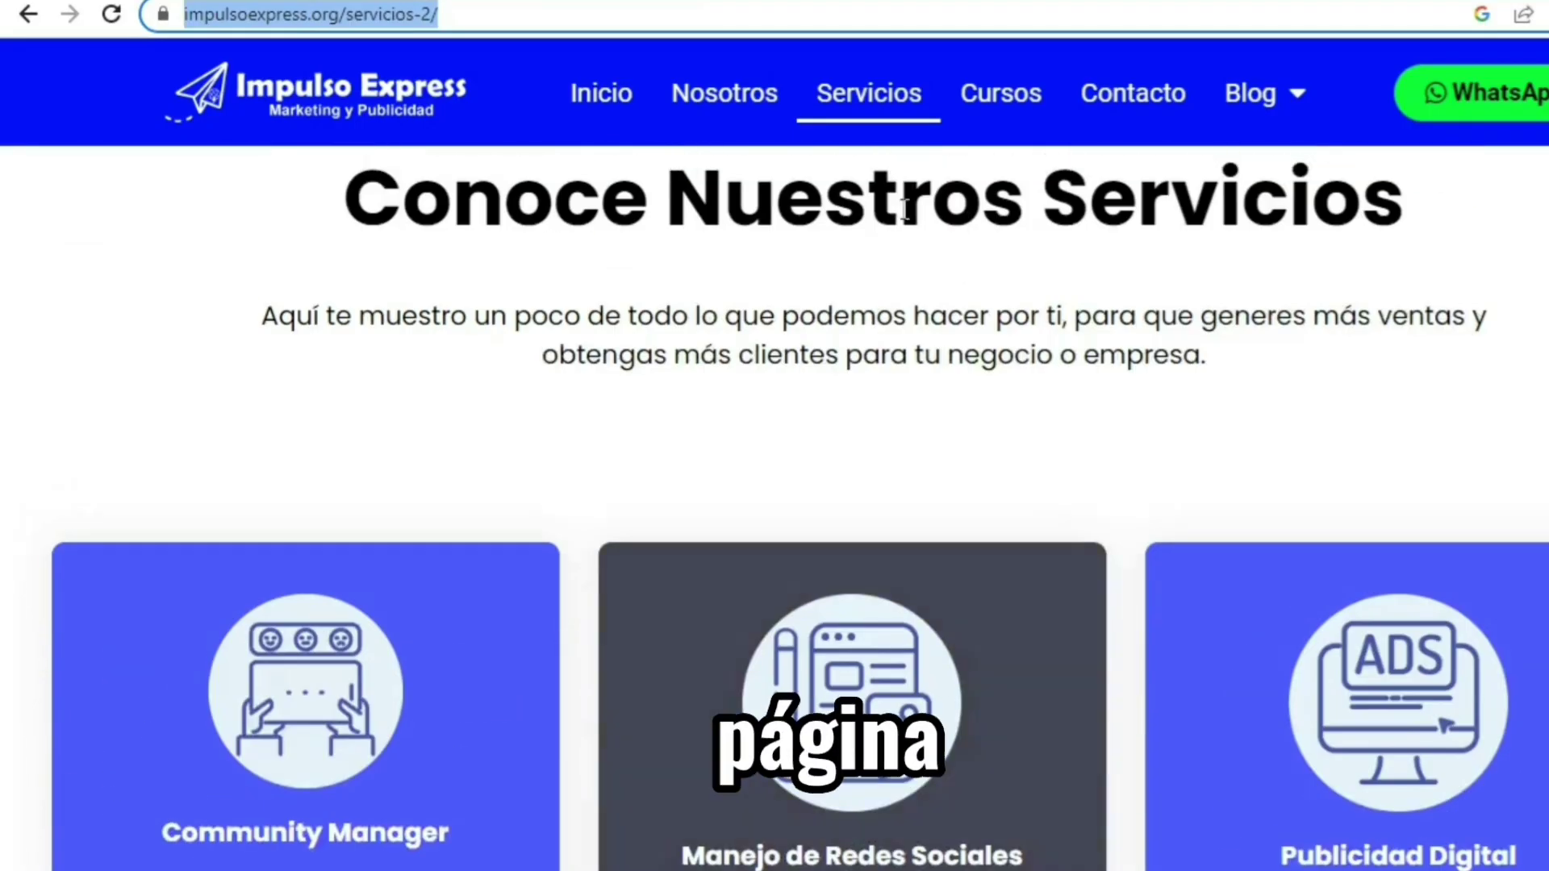
{"action": "left_click", "coordinate": [459, 20]}
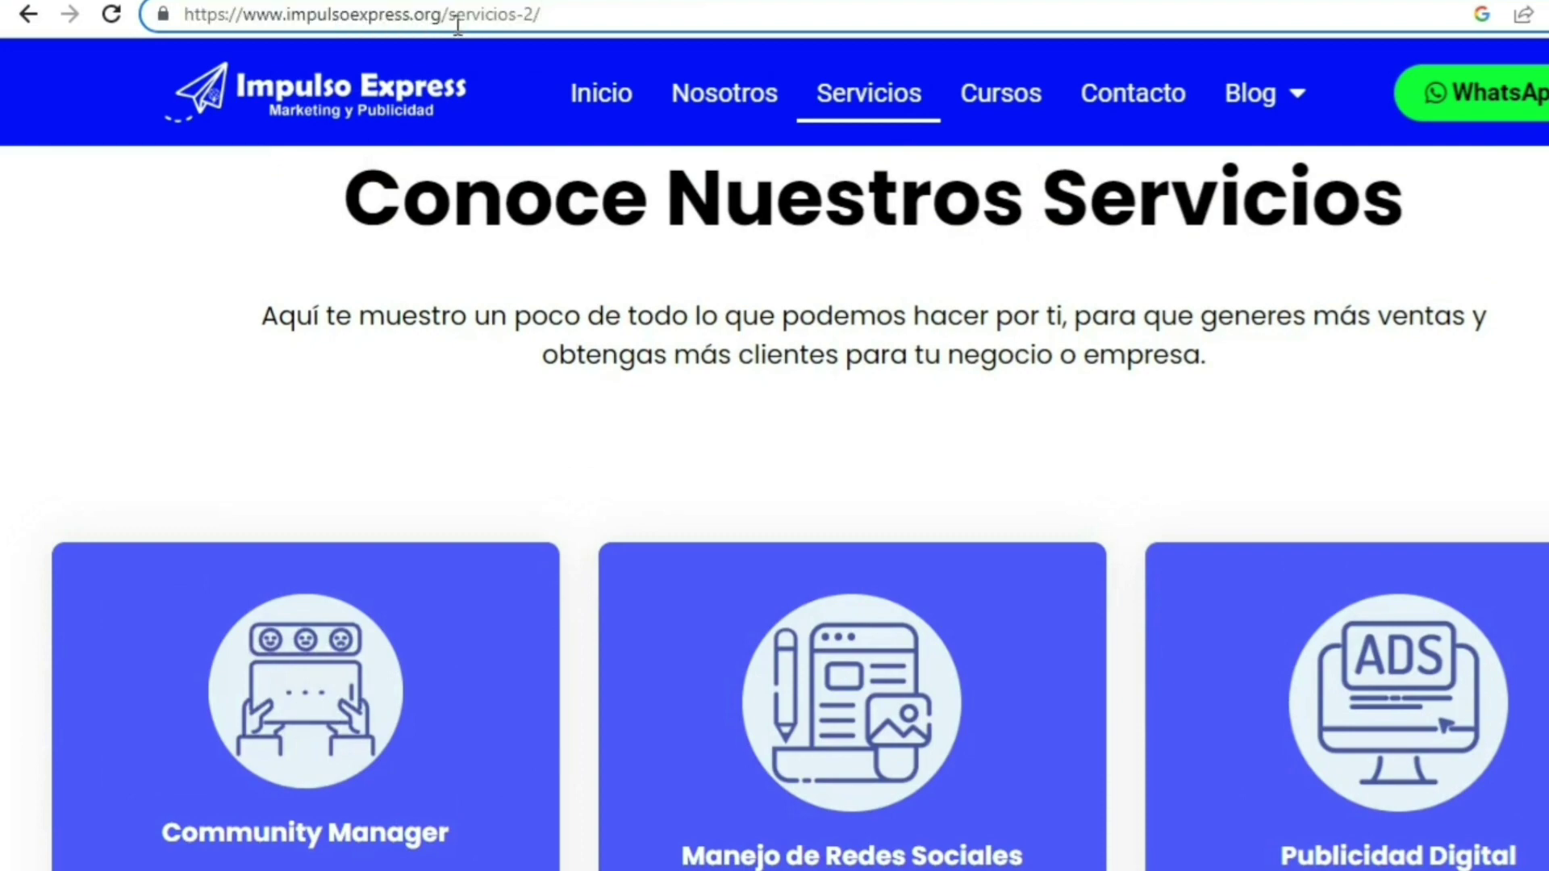
{"action": "scroll", "coordinate": [1094, 416], "scroll_direction": "down", "scroll_amount": 20}
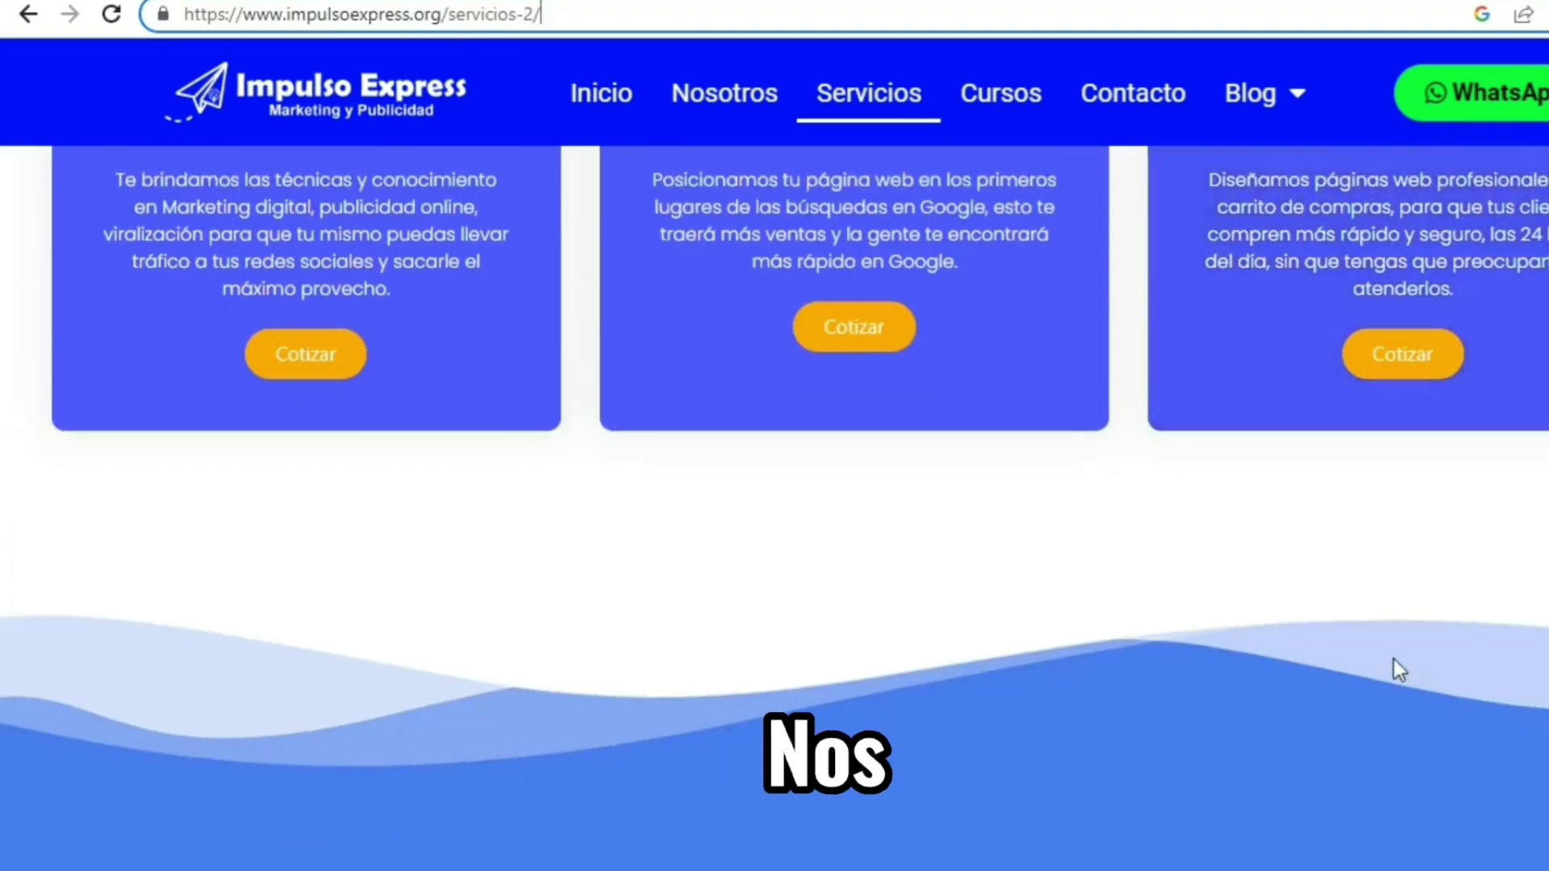
{"action": "scroll", "coordinate": [1117, 635], "scroll_direction": "down", "scroll_amount": 10}
{"action": "scroll", "coordinate": [1141, 580], "scroll_direction": "up", "scroll_amount": 13}
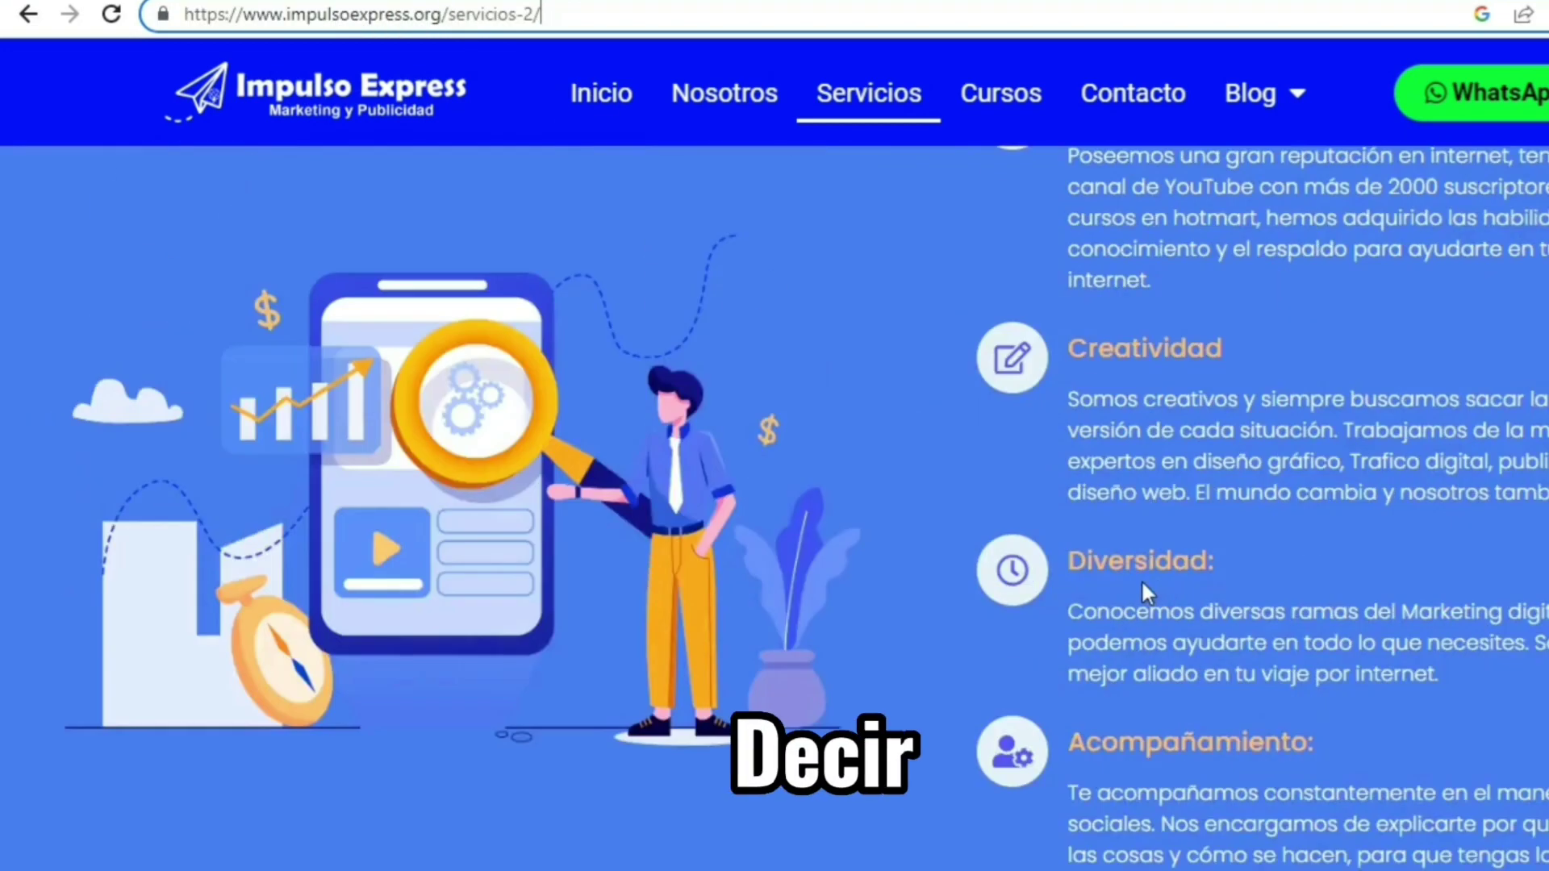